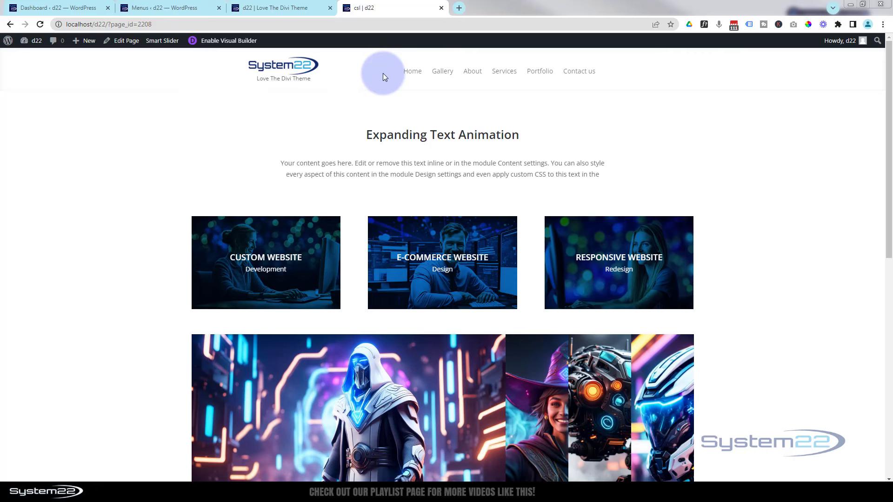
Switch to the site's home page tab and preview its mobile menu in device emulation
{"action": "left_click", "coordinate": [311, 7]}
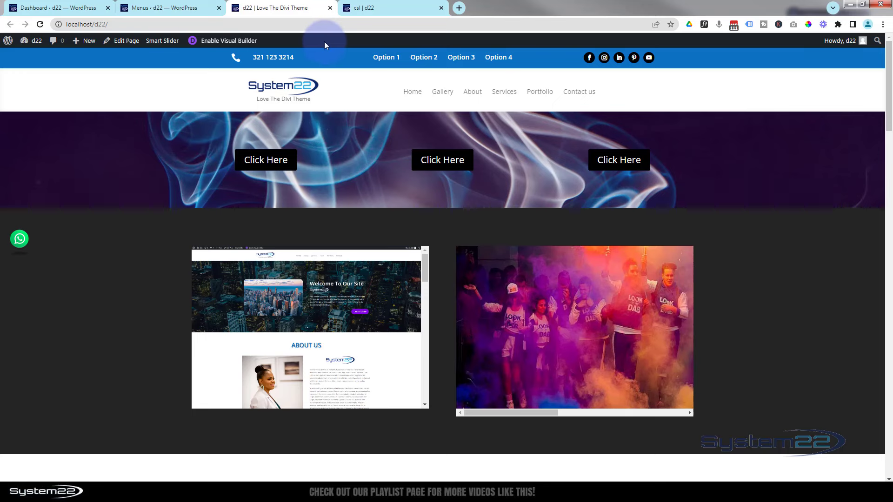
{"action": "key", "text": "ctrl+shift+i"}
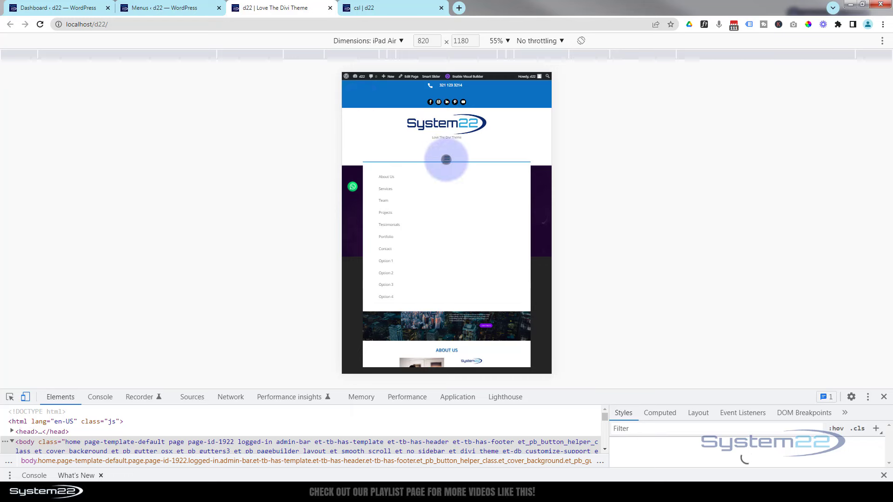
{"action": "left_click", "coordinate": [446, 158]}
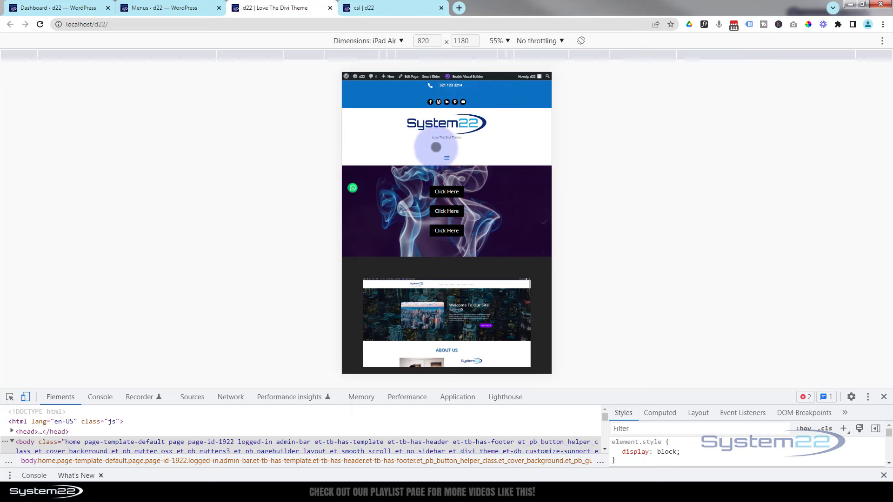
{"action": "left_click", "coordinate": [446, 159]}
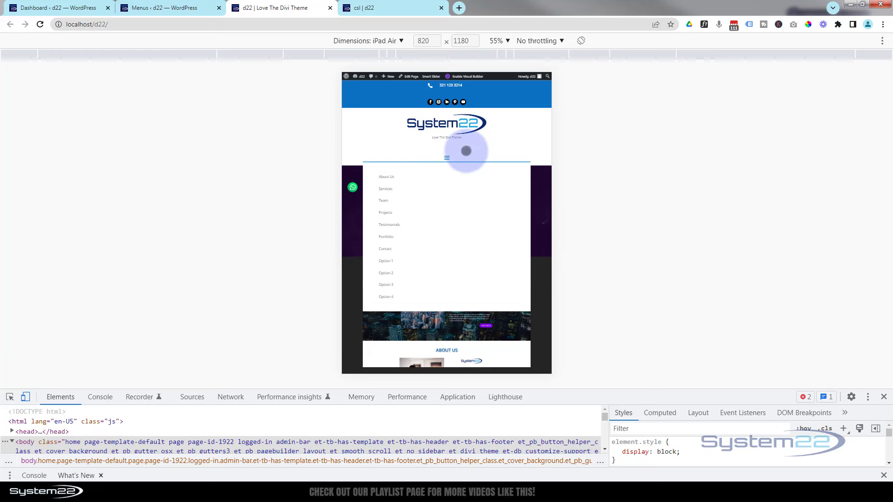
Emulate an iPhone 12 Pro to check its menu, then return to desktop view
{"action": "left_click", "coordinate": [401, 42]}
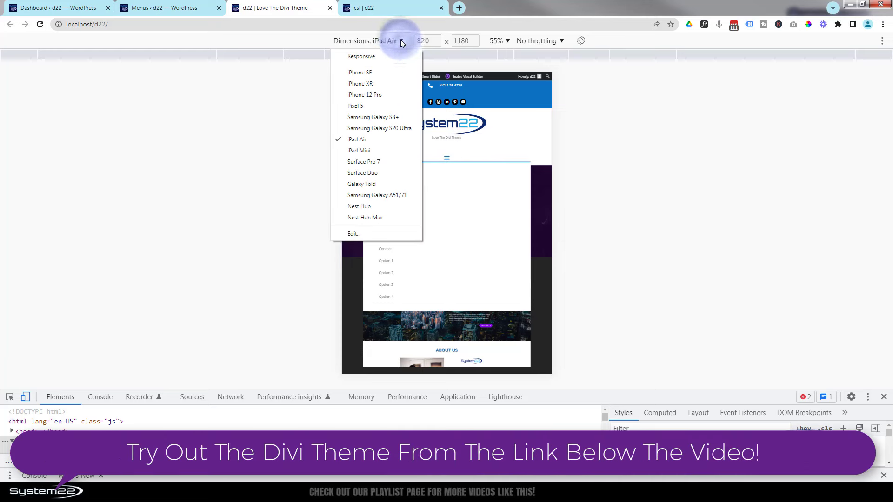
{"action": "left_click", "coordinate": [363, 95]}
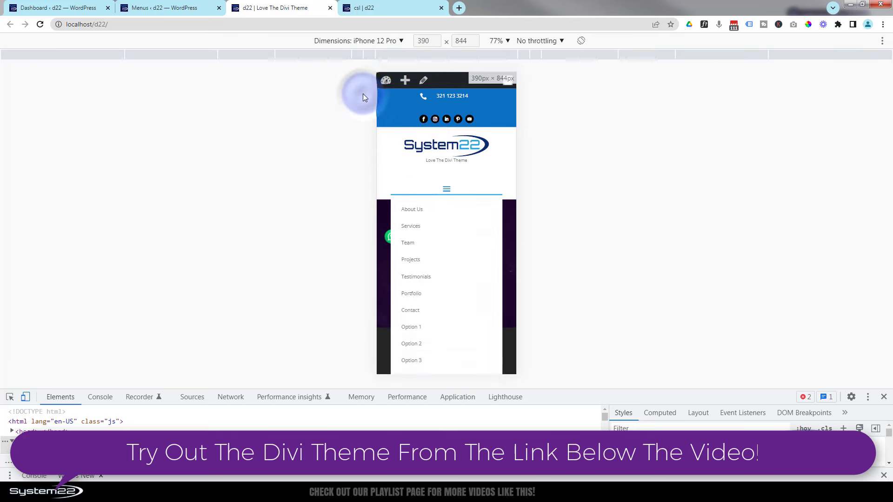
{"action": "left_click", "coordinate": [446, 189]}
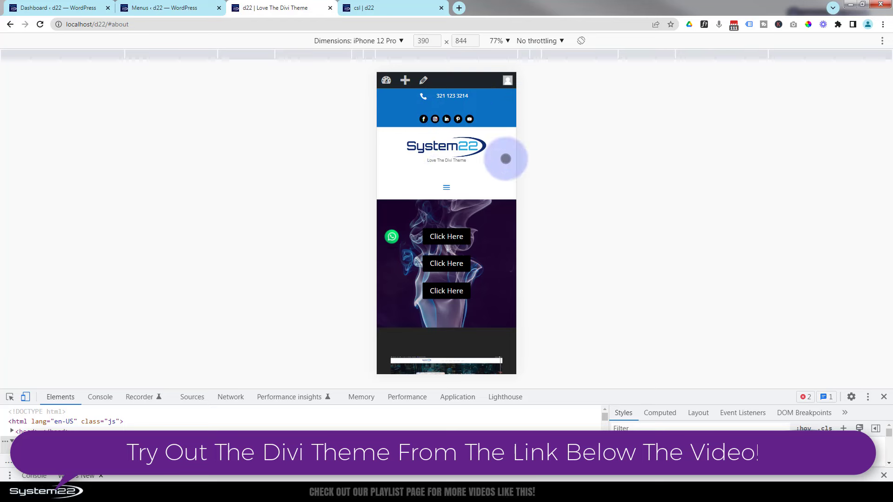
{"action": "left_click", "coordinate": [446, 187]}
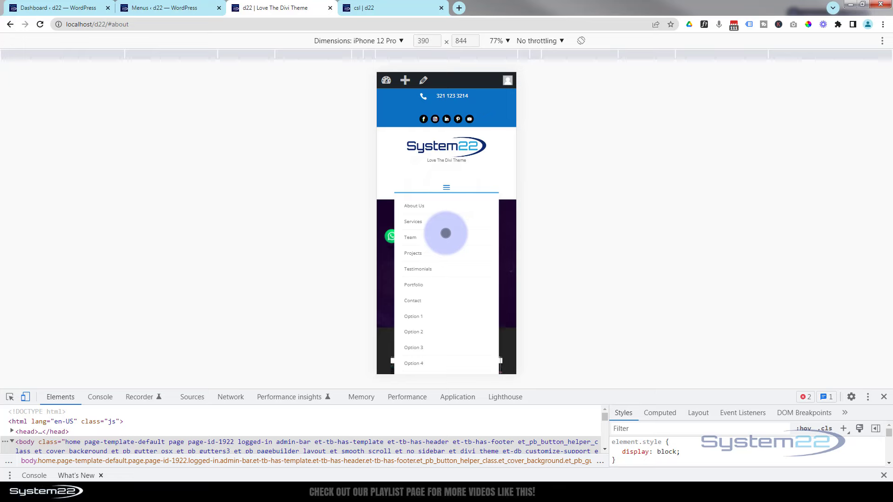
{"action": "left_click", "coordinate": [884, 398]}
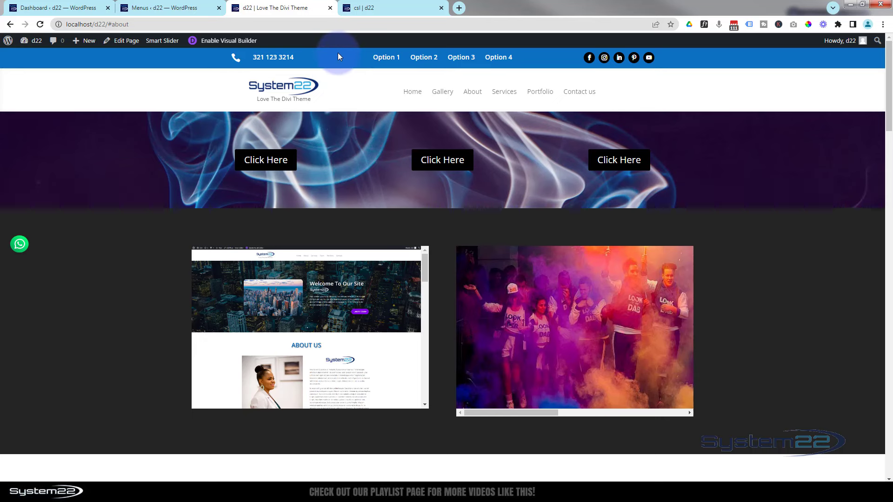
From the WordPress dashboard, open the Global Header template in Divi Theme Builder
{"action": "left_click", "coordinate": [69, 9]}
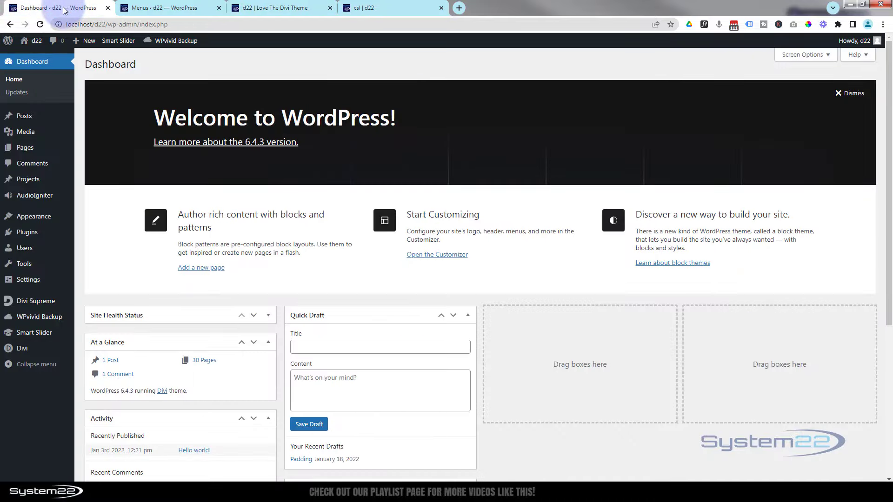
{"action": "mouse_move", "coordinate": [42, 348]}
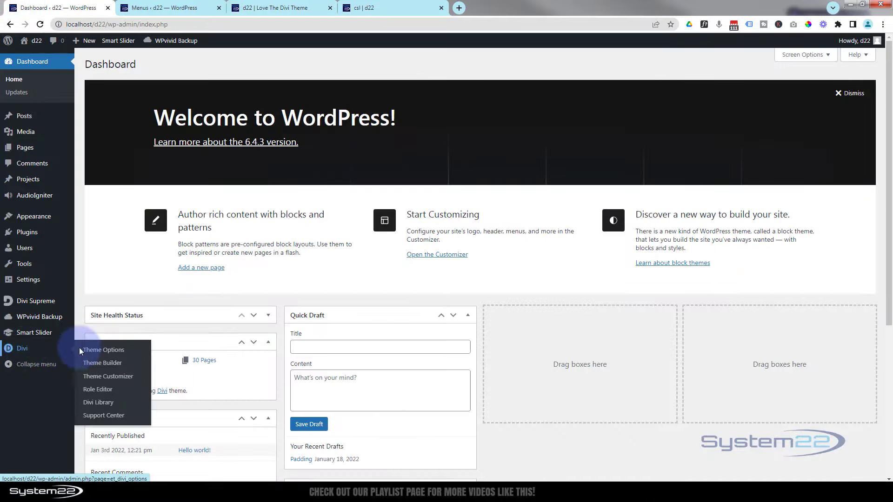
{"action": "left_click", "coordinate": [108, 365]}
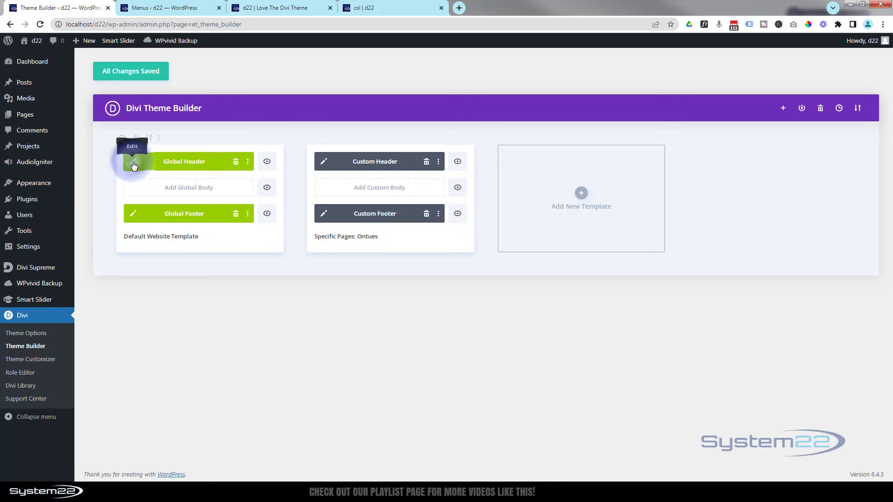
{"action": "left_click", "coordinate": [134, 164]}
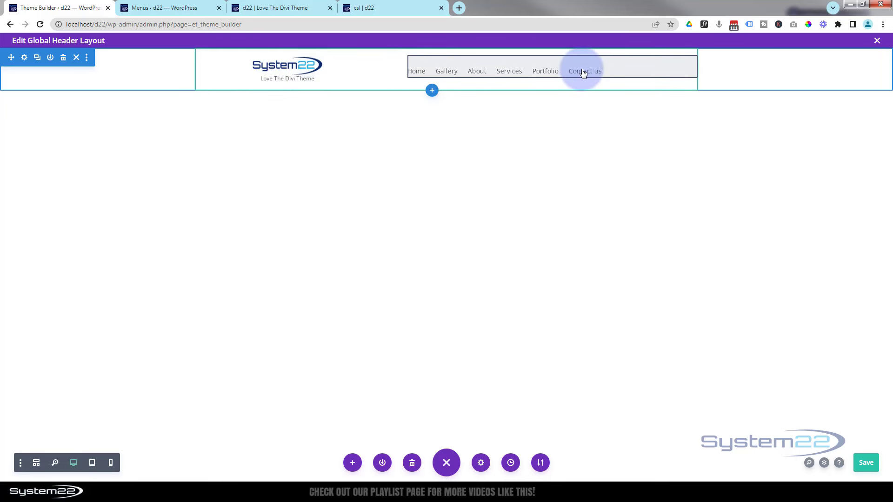
Reload the live site page, then return to the header layout editor
{"action": "left_click", "coordinate": [365, 7]}
{"action": "left_click", "coordinate": [284, 8]}
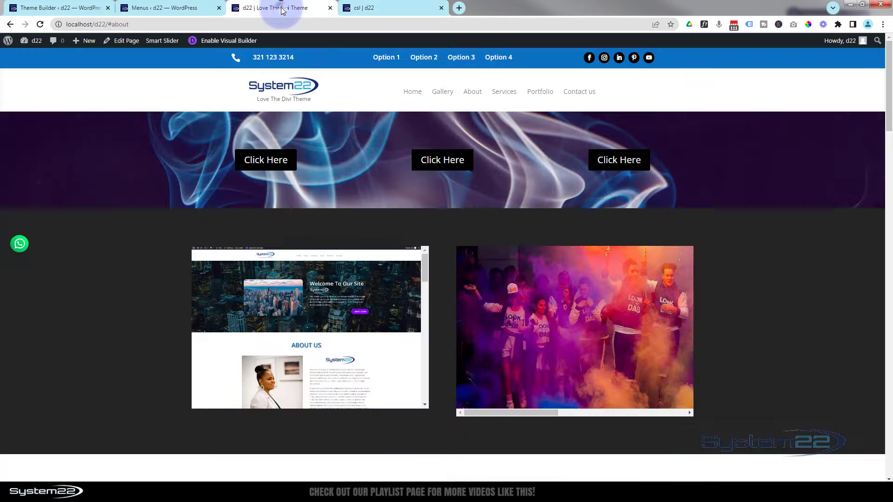
{"action": "left_click", "coordinate": [40, 24]}
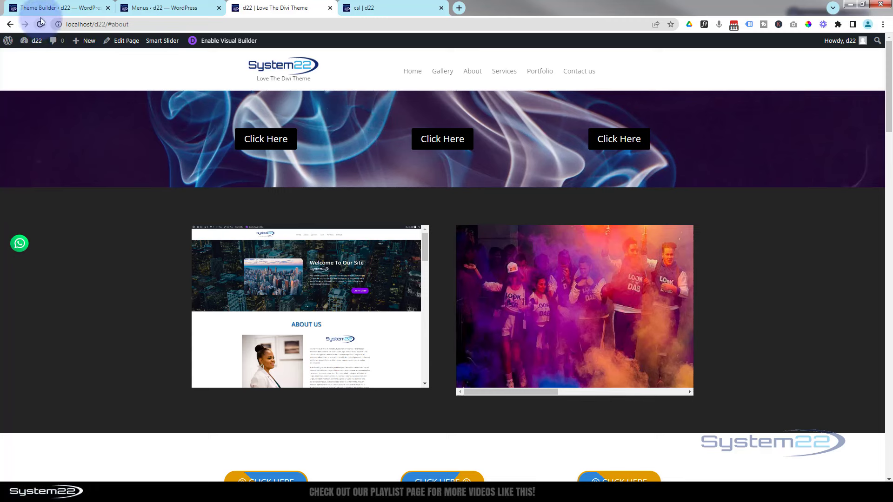
{"action": "left_click", "coordinate": [42, 8]}
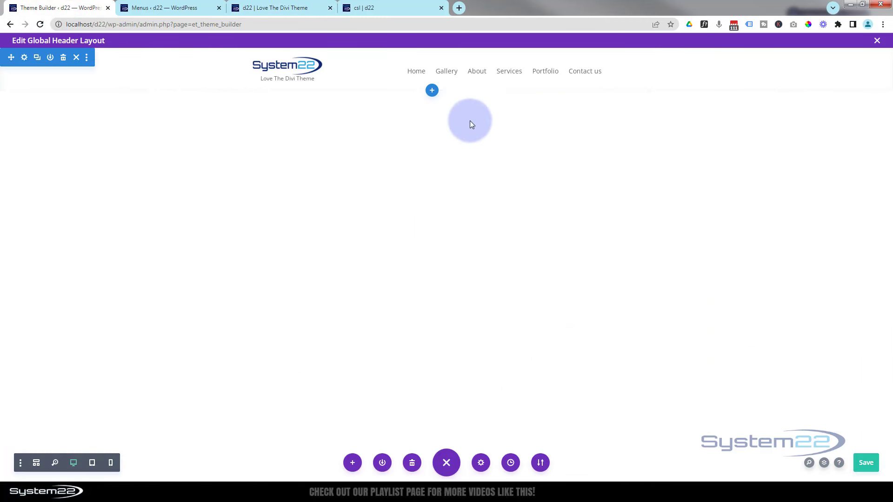
Add a regular section with a three-column row and a blurb in the first column
{"action": "left_click", "coordinate": [432, 92]}
{"action": "left_click", "coordinate": [381, 165]}
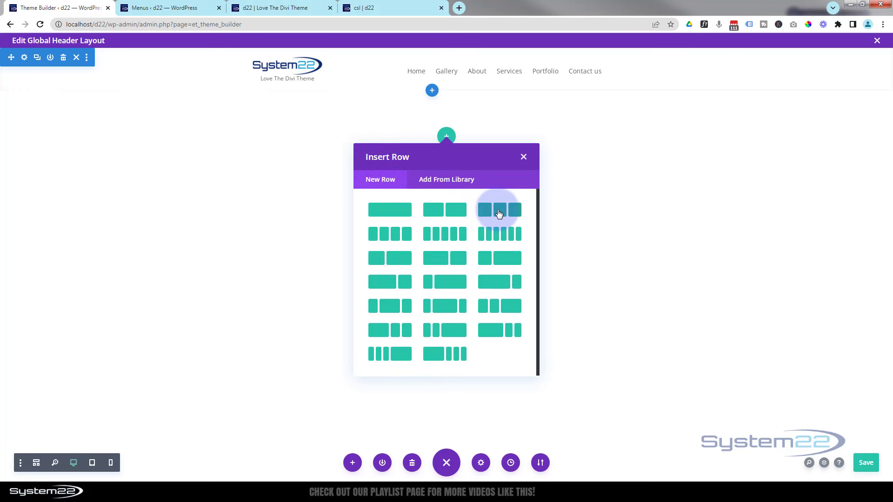
{"action": "left_click", "coordinate": [501, 215]}
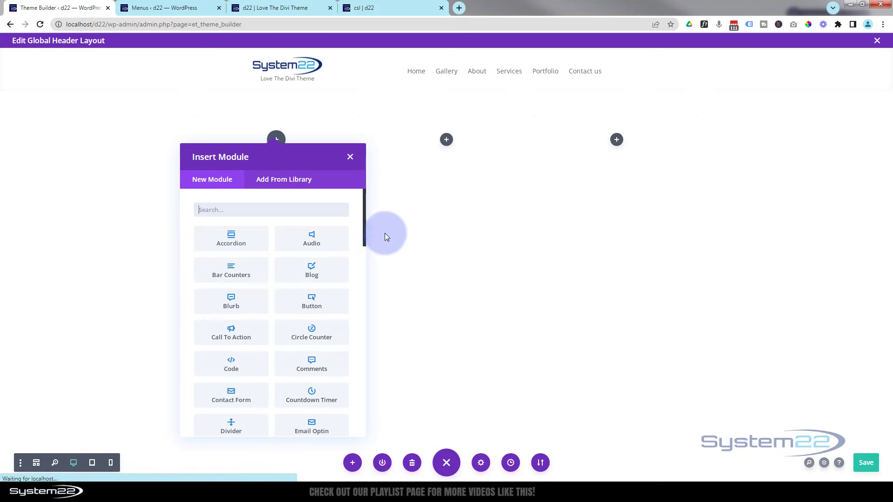
{"action": "left_click", "coordinate": [247, 305]}
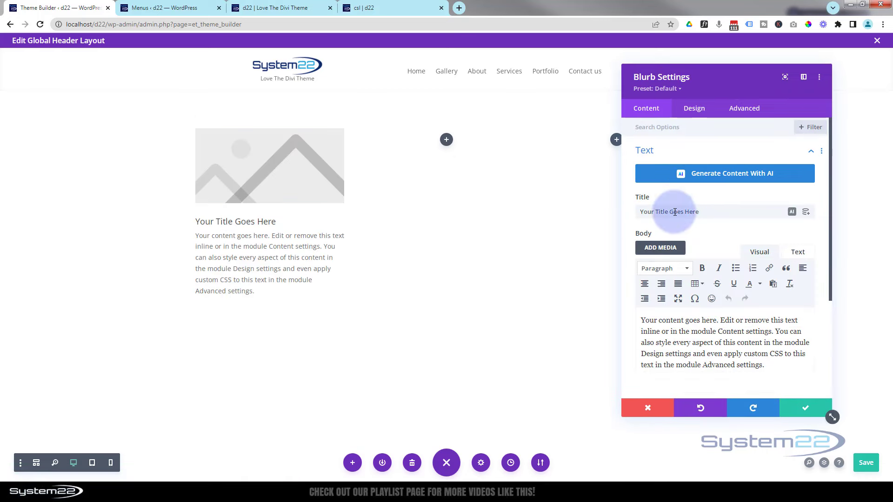
Replace the blurb's title with the phone number and delete its placeholder body text
{"action": "left_click_drag", "start_coordinate": [698, 211], "coordinate": [608, 214]}
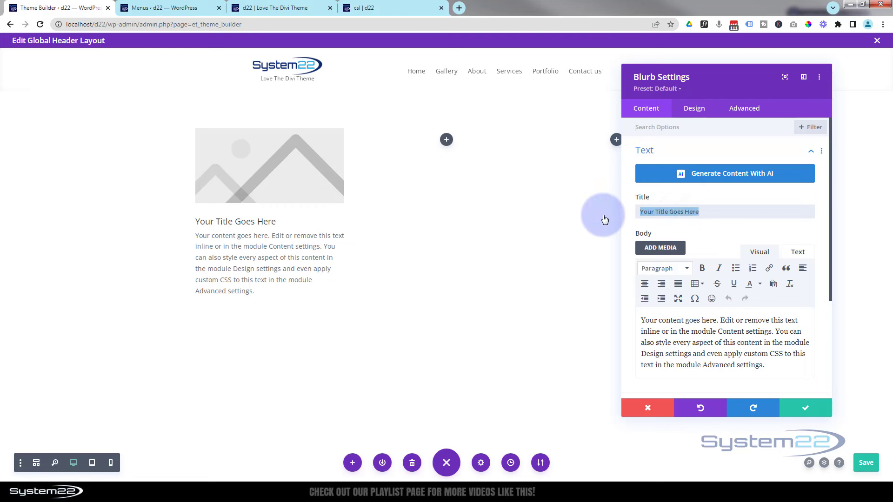
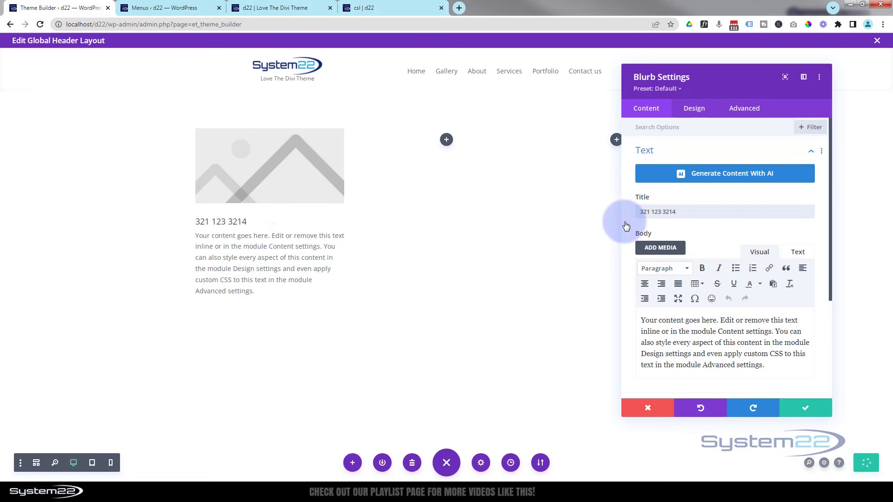
{"action": "left_click", "coordinate": [747, 362]}
{"action": "left_click_drag", "start_coordinate": [747, 363], "coordinate": [610, 313]}
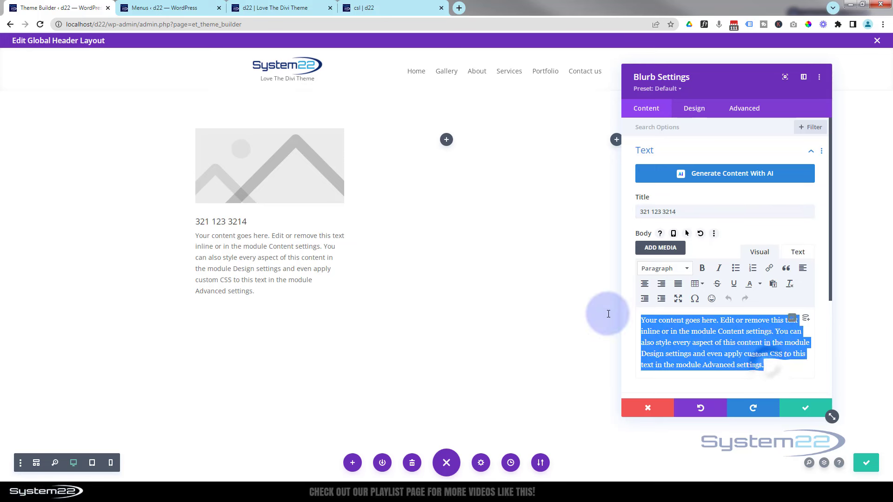
{"action": "key", "text": "BackSpace"}
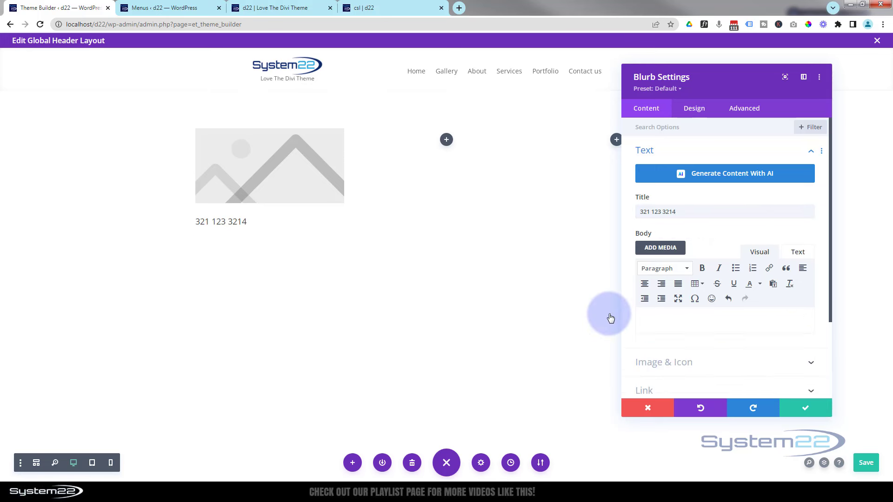
Set the blurb's Module Link URL to a 'tel: +1' link with the phone number
{"action": "scroll", "coordinate": [684, 304], "scroll_direction": "down", "scroll_amount": 3}
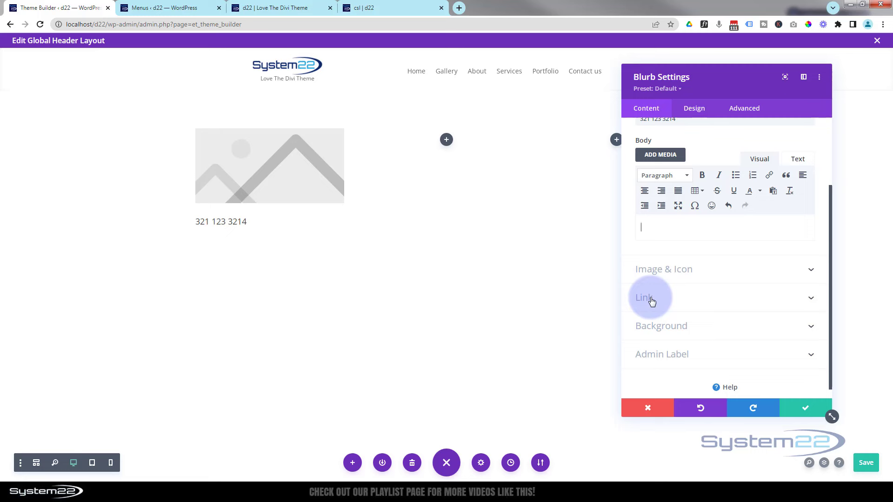
{"action": "left_click", "coordinate": [651, 300]}
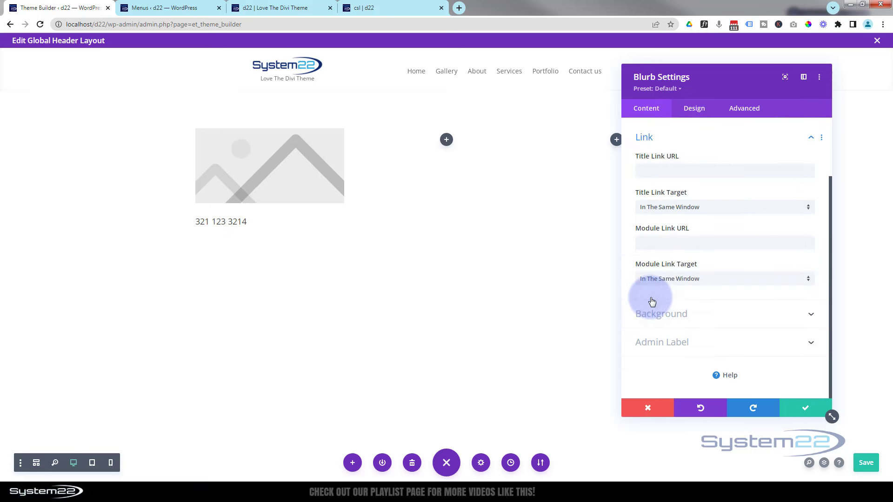
{"action": "left_click", "coordinate": [647, 171]}
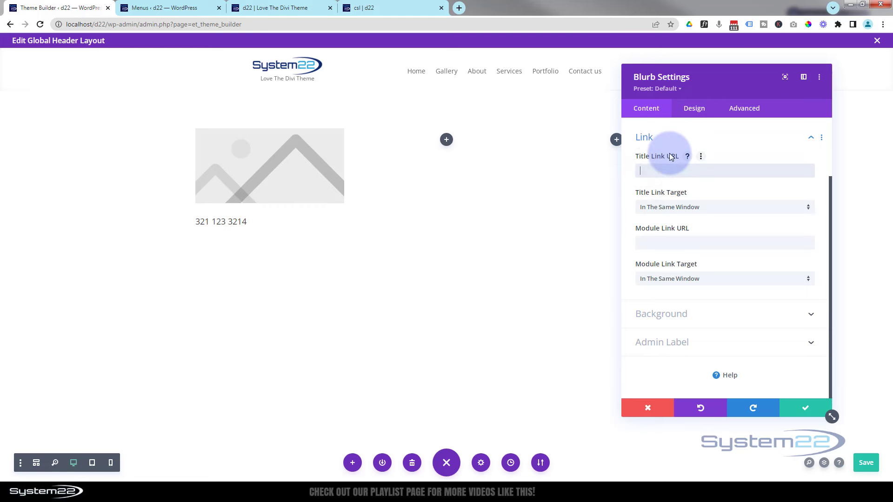
{"action": "left_click", "coordinate": [638, 242]}
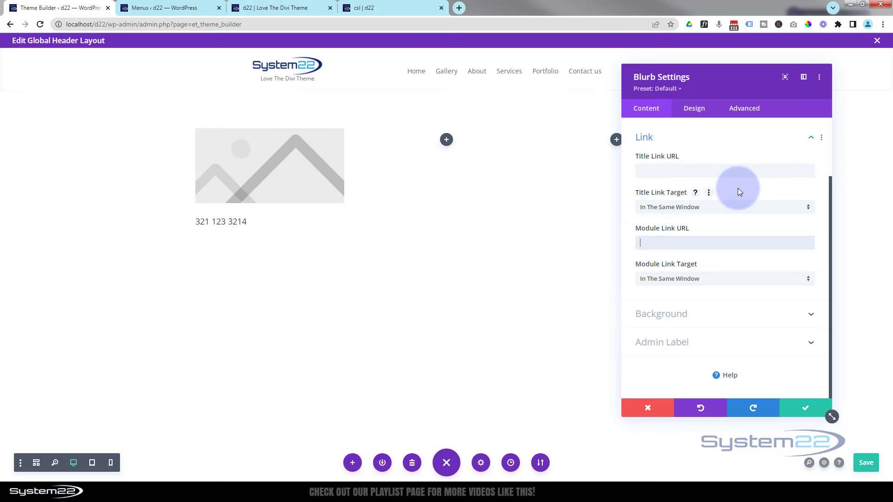
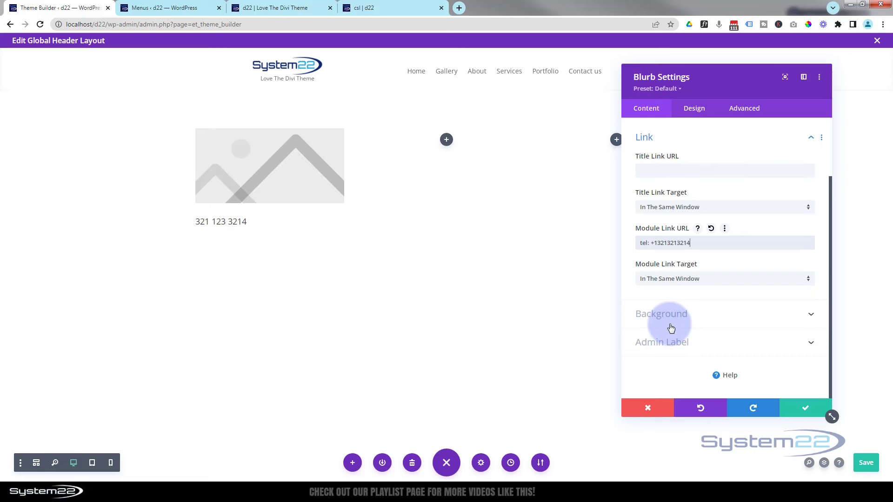
Give the phone blurb a red #e02b20 background
{"action": "left_click", "coordinate": [703, 314]}
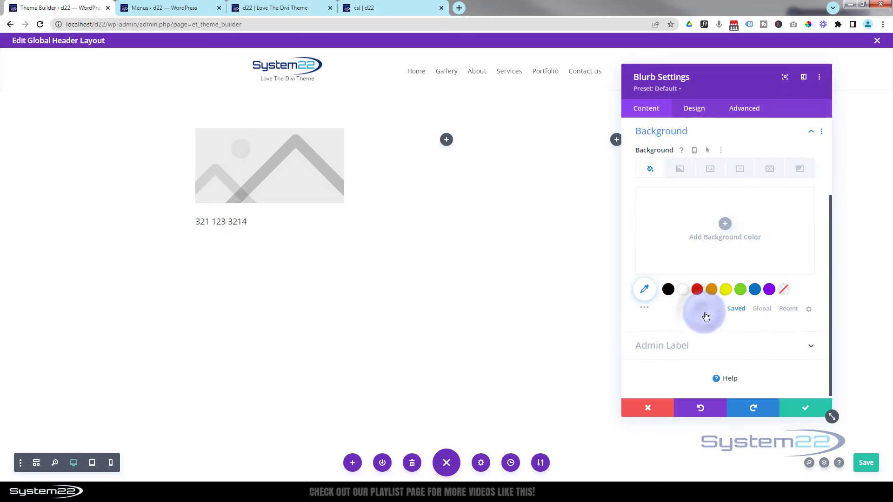
{"action": "left_click", "coordinate": [698, 290]}
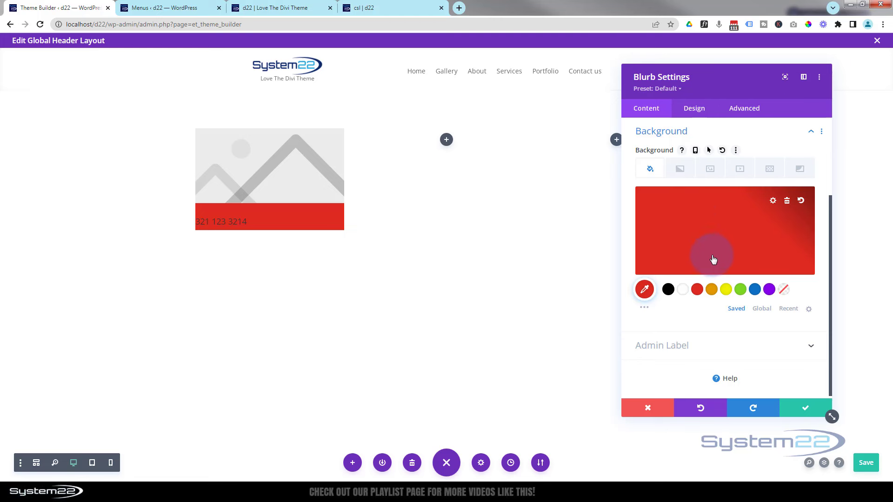
{"action": "scroll", "coordinate": [707, 242], "scroll_direction": "up", "scroll_amount": 3}
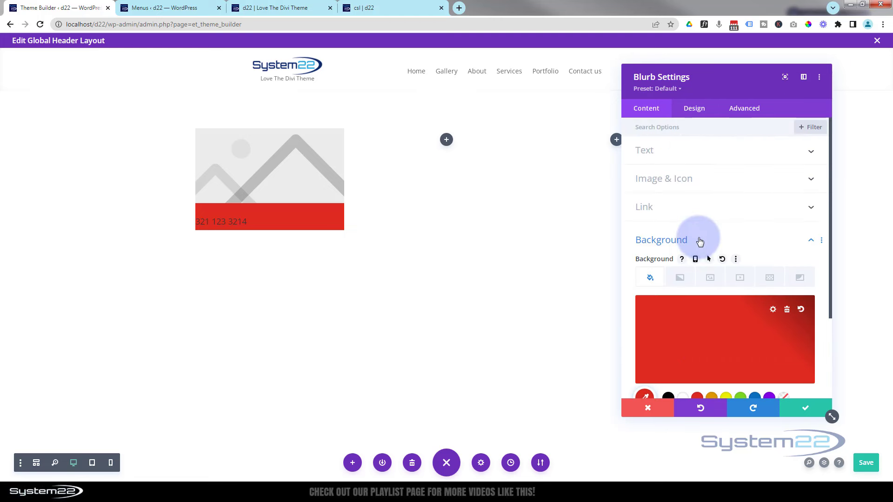
Switch the blurb to an icon and choose the mobile-phone icon from a 'phone' search
{"action": "left_click", "coordinate": [713, 180]}
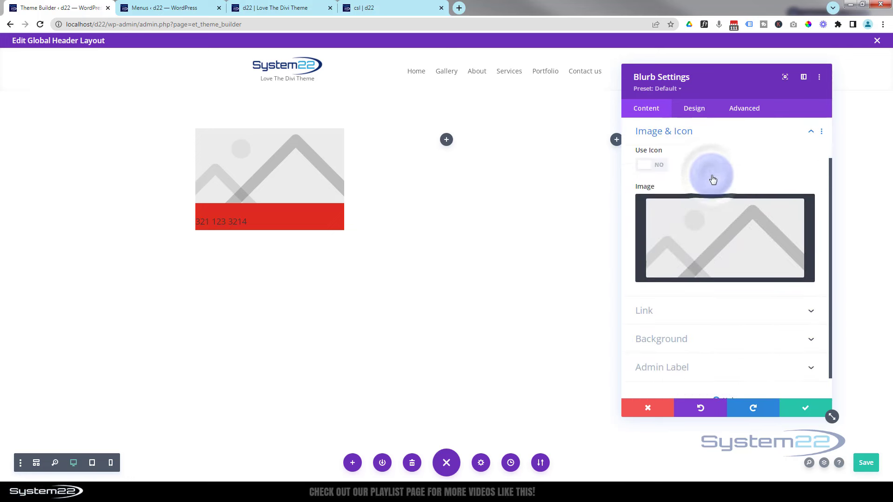
{"action": "left_click", "coordinate": [659, 164]}
{"action": "left_click", "coordinate": [671, 203]}
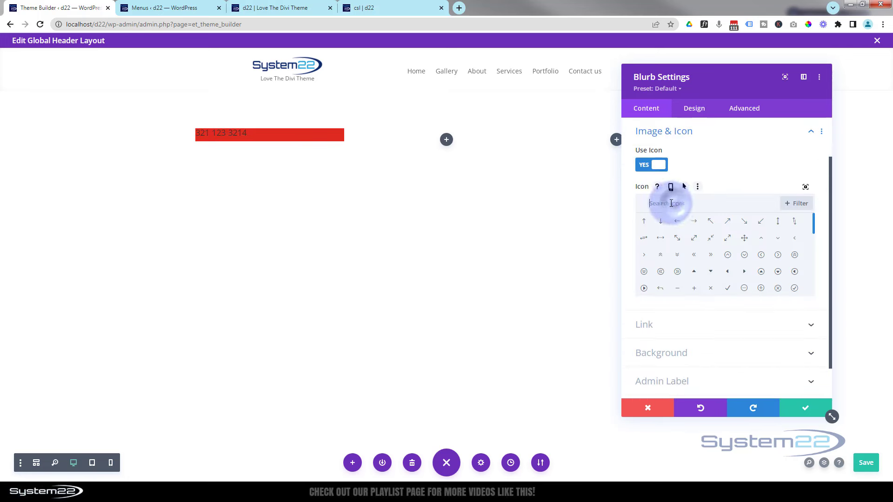
{"action": "type", "text": "phone"}
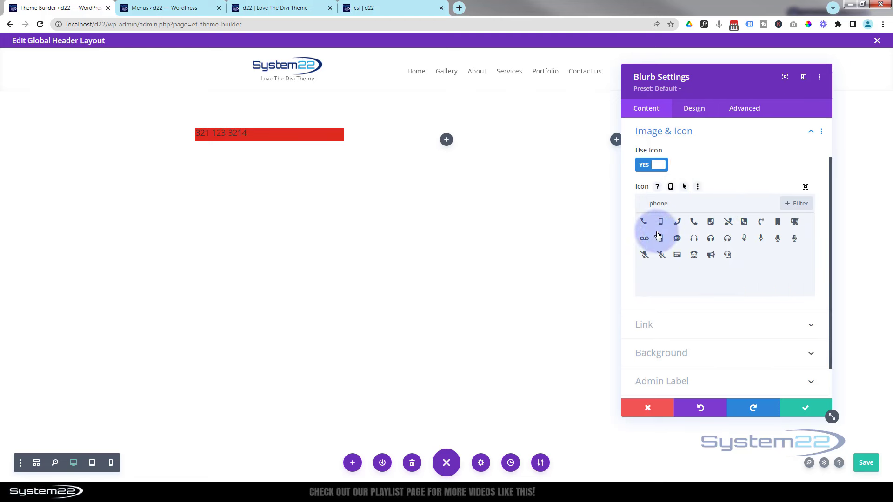
{"action": "left_click", "coordinate": [661, 222]}
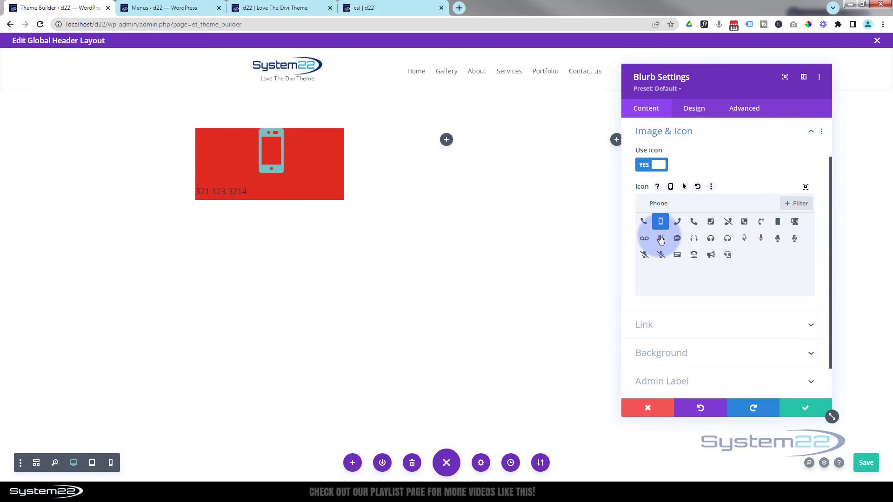
{"action": "left_click", "coordinate": [699, 112]}
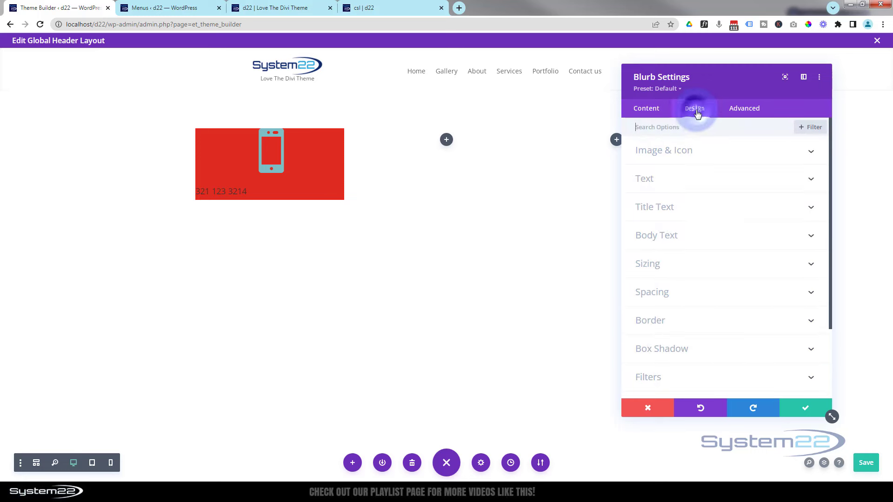
{"action": "left_click", "coordinate": [710, 154]}
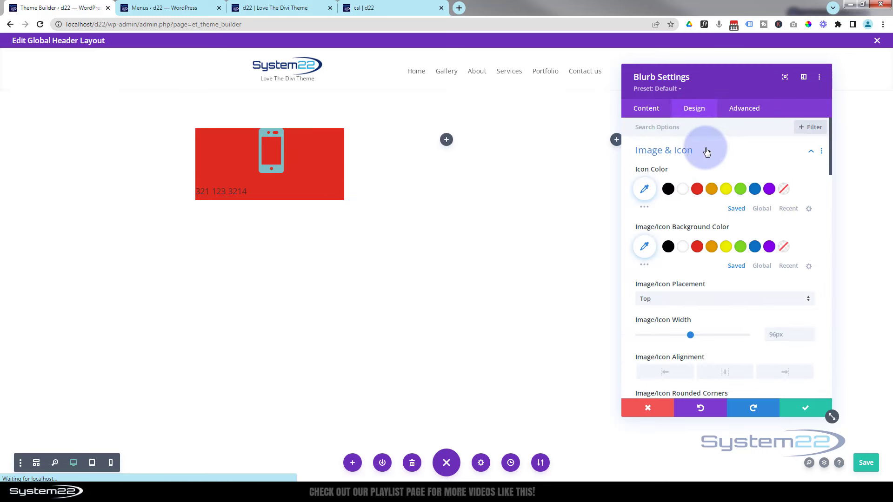
Make the phone icon white, place it left of the number, and shrink it to 21px
{"action": "left_click", "coordinate": [686, 249]}
{"action": "left_click", "coordinate": [682, 189]}
{"action": "scroll", "coordinate": [682, 200], "scroll_direction": "down", "scroll_amount": 2}
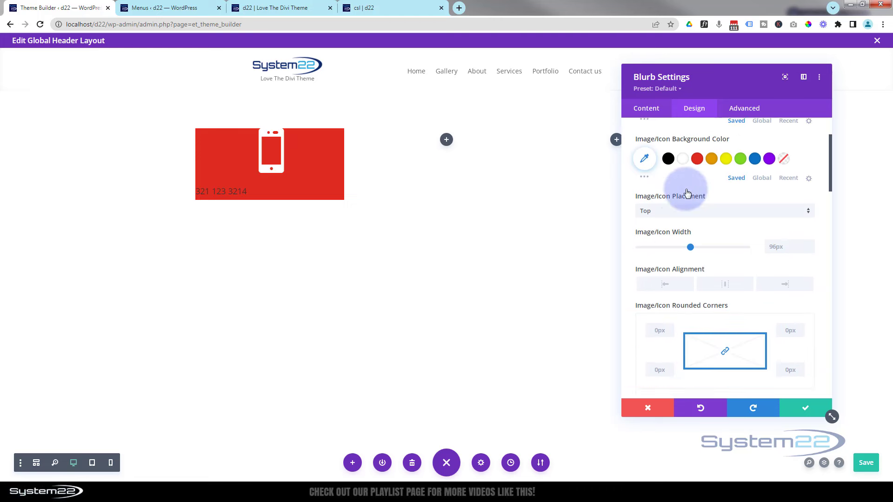
{"action": "left_click", "coordinate": [682, 209]}
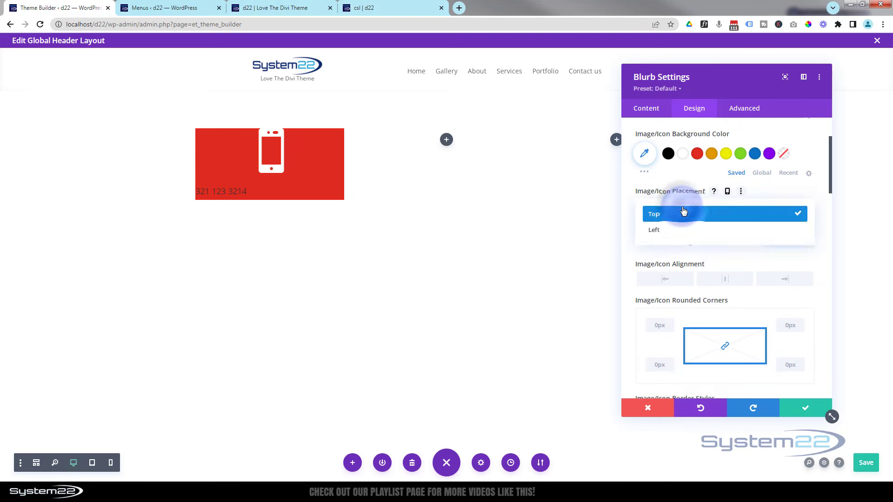
{"action": "left_click", "coordinate": [672, 231]}
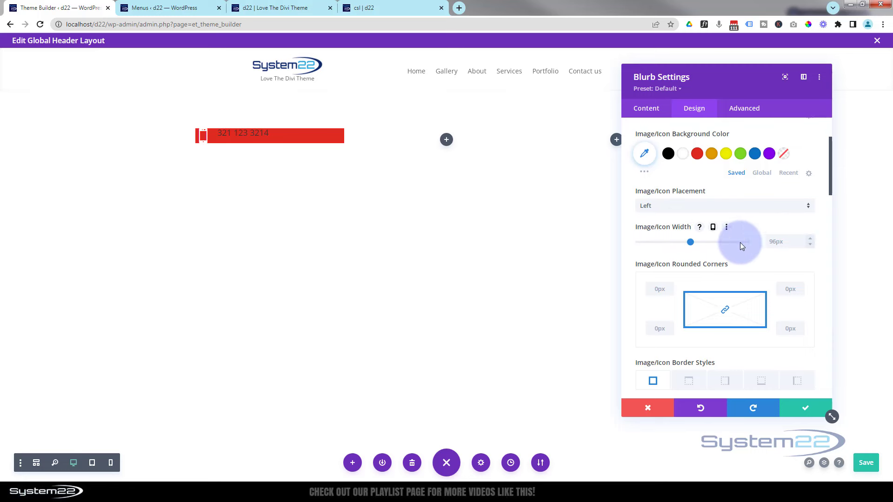
{"action": "left_click_drag", "start_coordinate": [690, 243], "coordinate": [650, 240]}
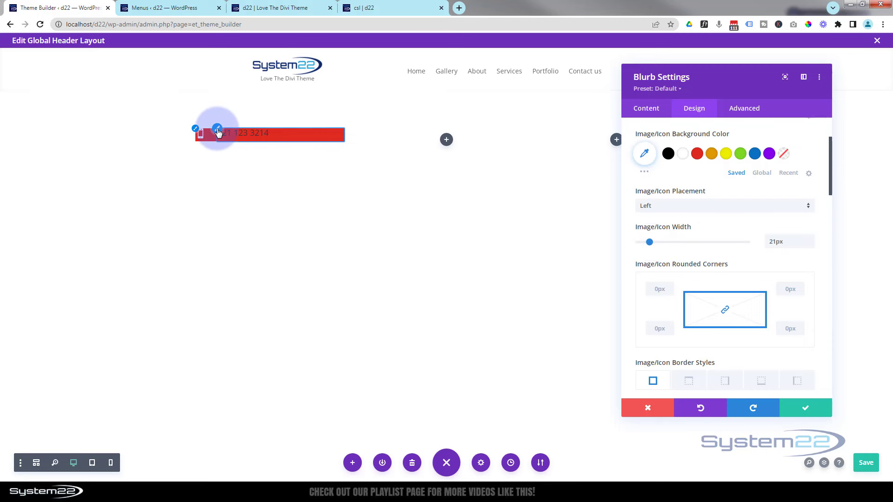
Style the phone number title white at 14px with a 1.7em line height
{"action": "left_click", "coordinate": [218, 132]}
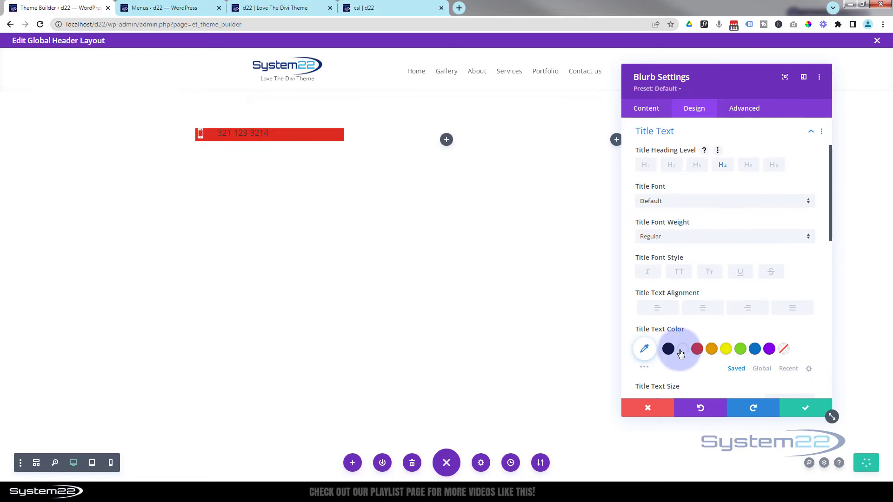
{"action": "left_click", "coordinate": [682, 351]}
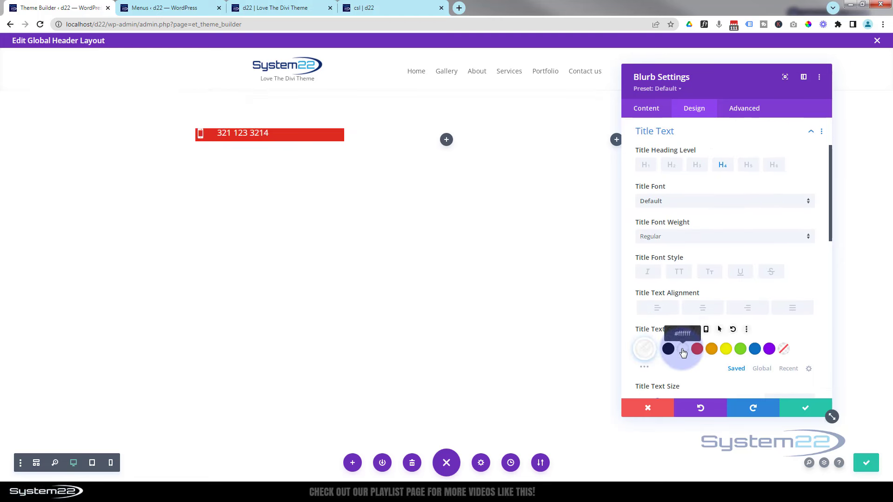
{"action": "scroll", "coordinate": [718, 273], "scroll_direction": "down", "scroll_amount": 2}
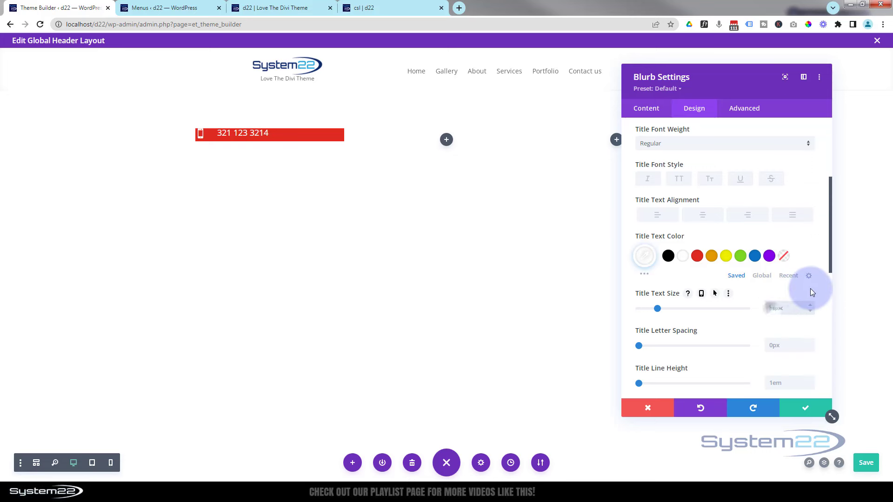
{"action": "type", "text": "14"}
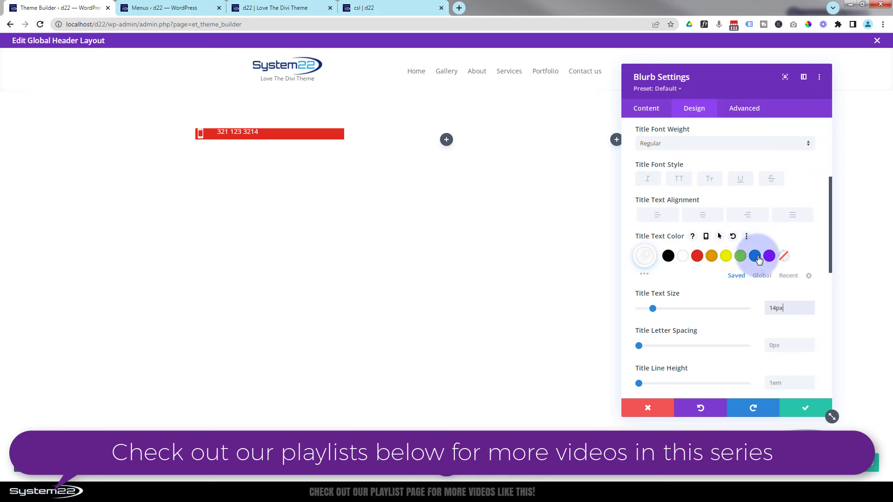
{"action": "scroll", "coordinate": [693, 308], "scroll_direction": "down", "scroll_amount": 1}
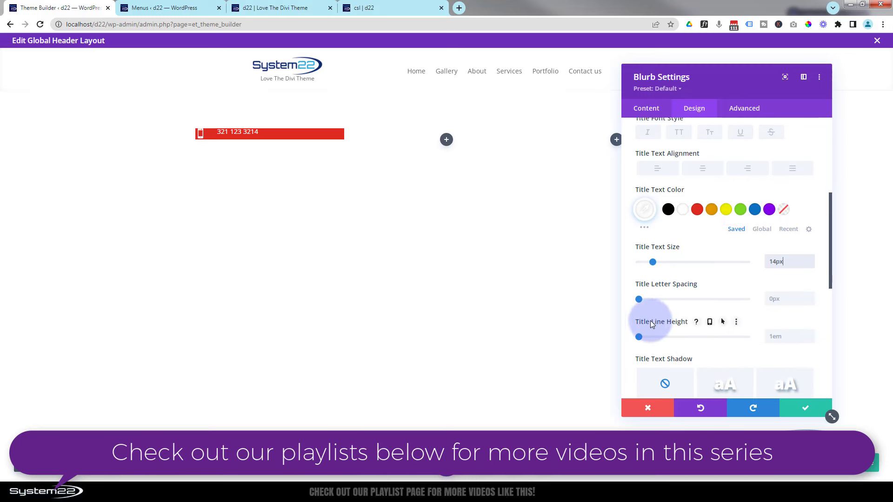
{"action": "left_click_drag", "start_coordinate": [640, 341], "coordinate": [678, 340]}
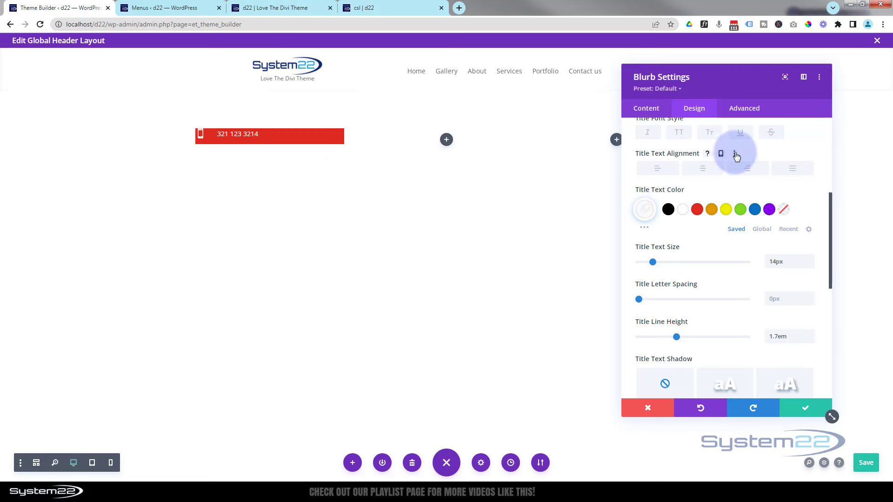
{"action": "scroll", "coordinate": [735, 237], "scroll_direction": "up", "scroll_amount": 5}
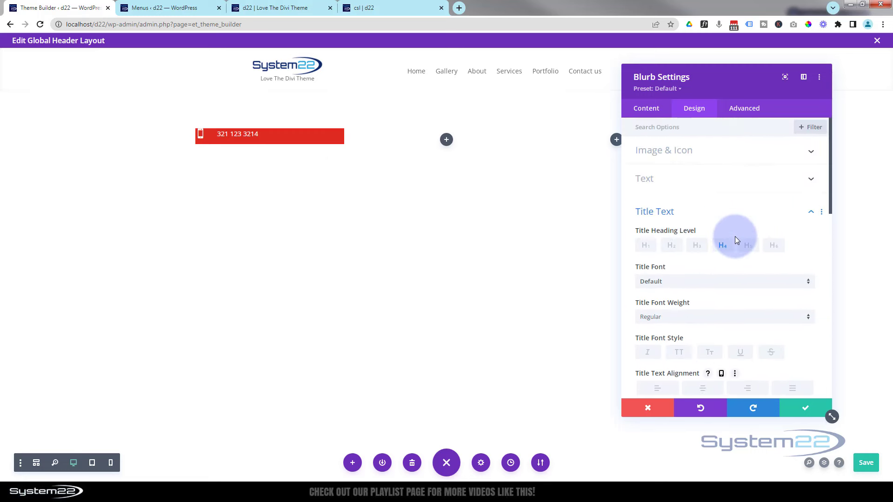
Set the phone blurb's width to 150px, centre it in its column, and close its settings
{"action": "left_click", "coordinate": [698, 211]}
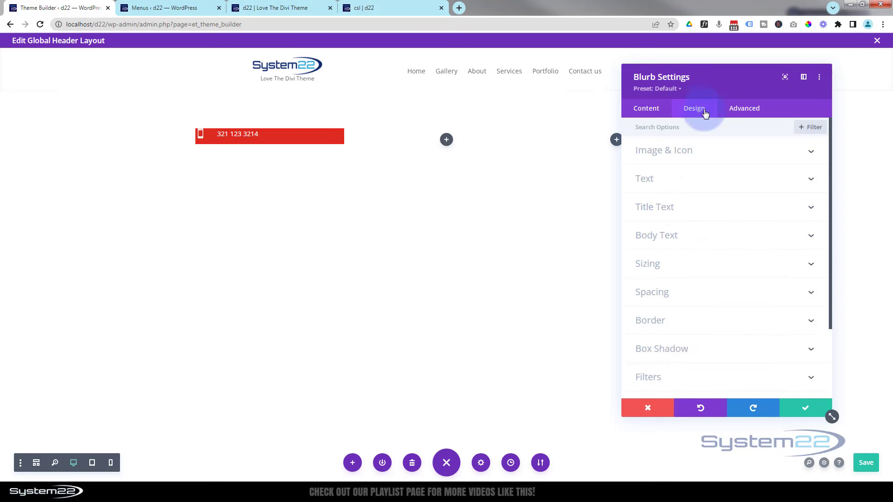
{"action": "left_click", "coordinate": [701, 266]}
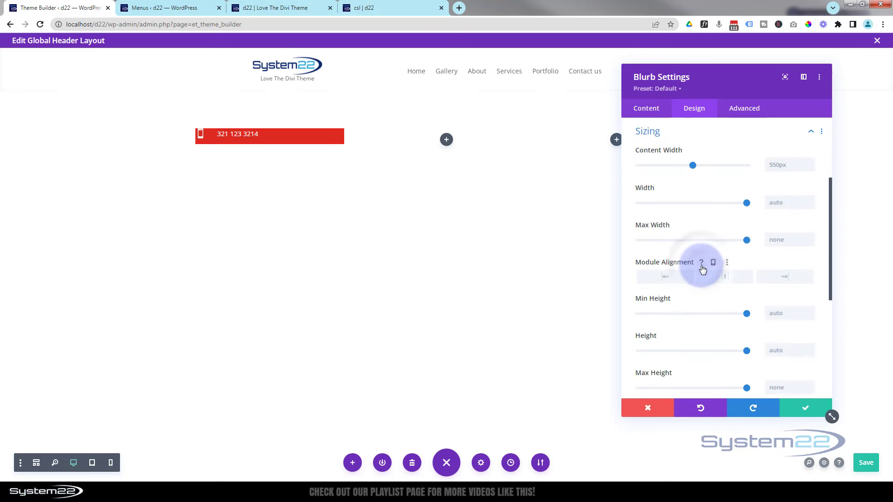
{"action": "left_click", "coordinate": [775, 201]}
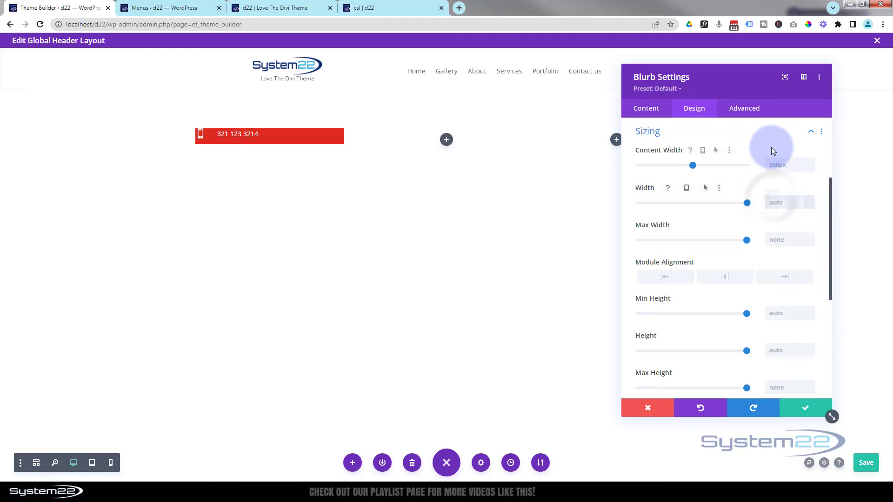
{"action": "type", "text": "20"}
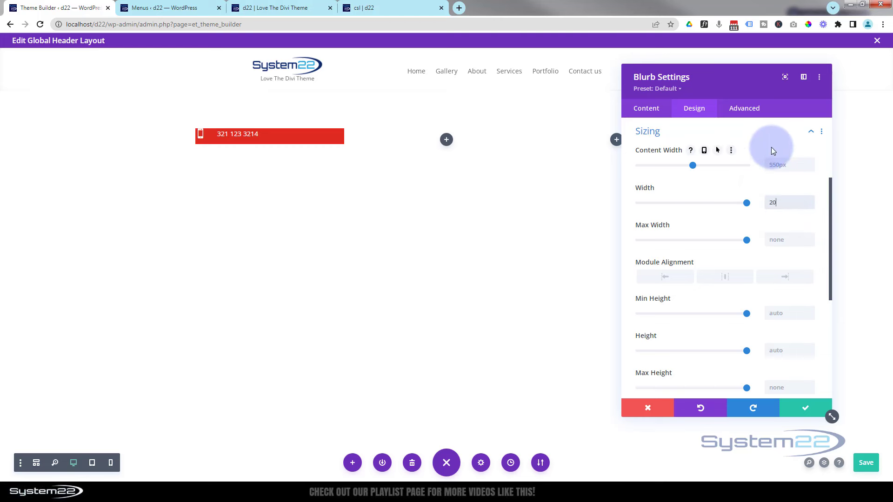
{"action": "type", "text": "0px"}
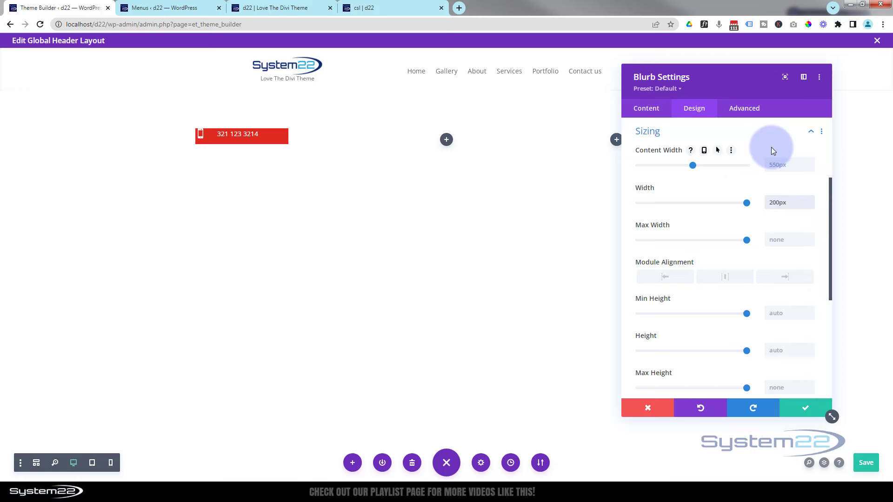
{"action": "left_click_drag", "start_coordinate": [771, 202], "coordinate": [779, 199]}
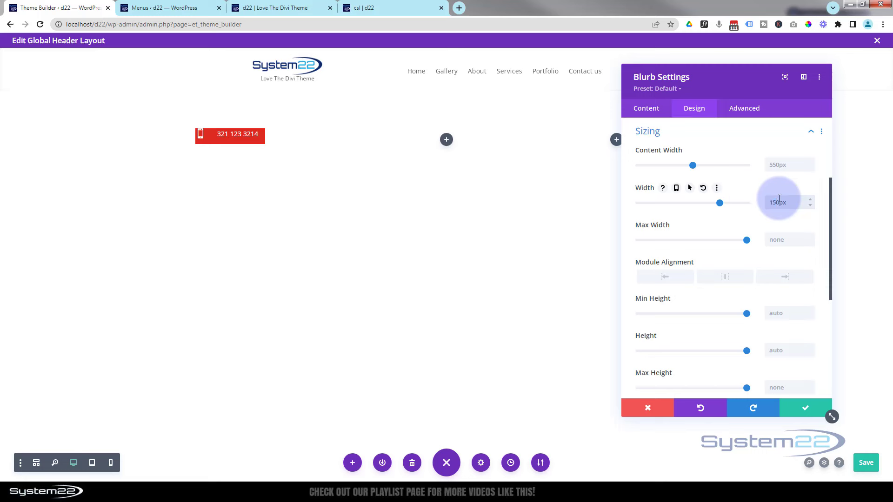
{"action": "key", "text": "ctrl+s"}
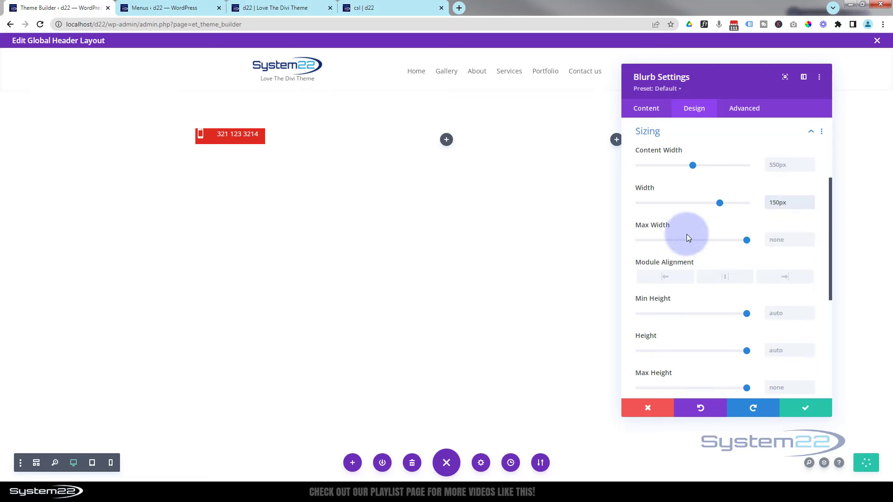
{"action": "left_click", "coordinate": [724, 278]}
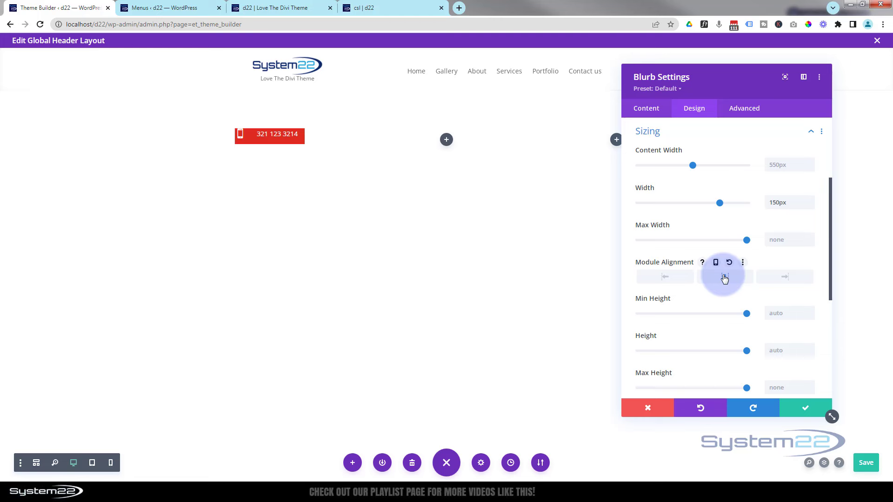
{"action": "left_click", "coordinate": [798, 413]}
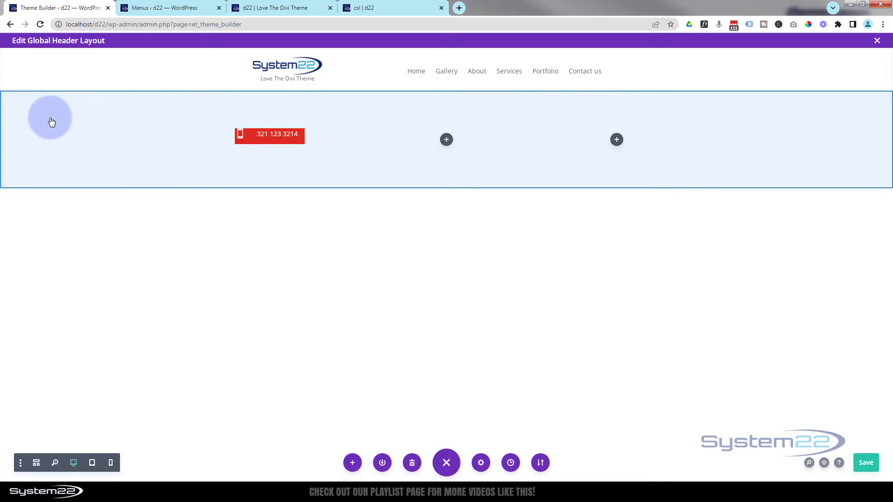
Give the header section a blue #0c71c3 background
{"action": "left_click", "coordinate": [55, 124]}
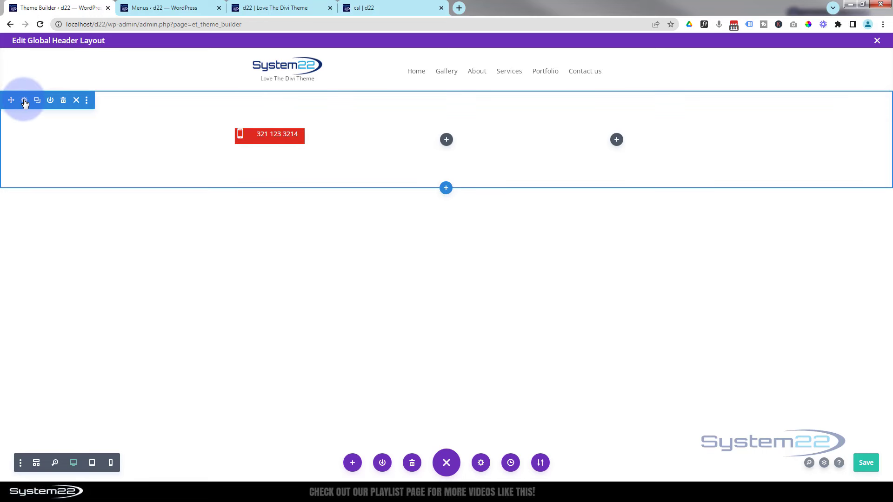
{"action": "left_click", "coordinate": [24, 100]}
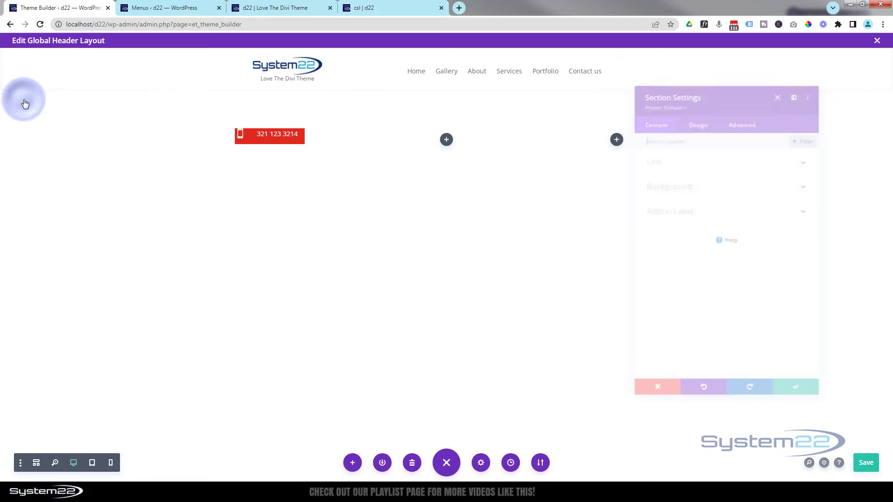
{"action": "left_click", "coordinate": [715, 179]}
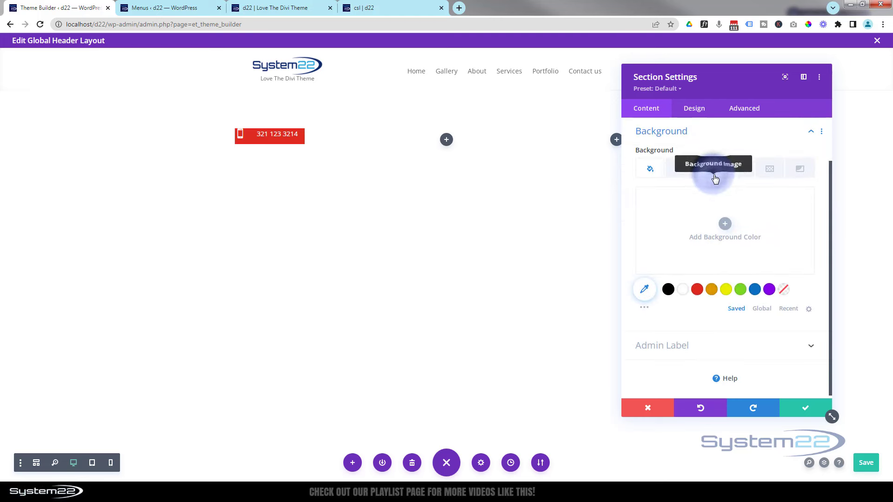
{"action": "left_click", "coordinate": [758, 289]}
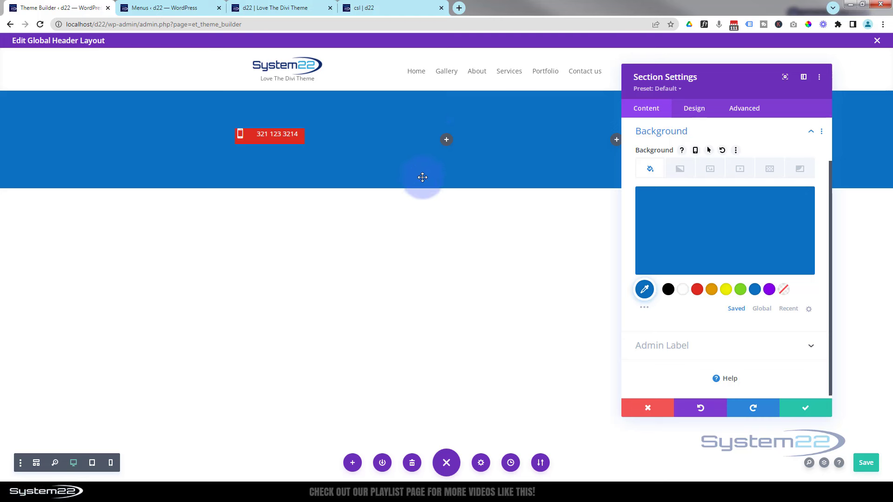
Set the section's top and bottom padding to 0px and save the section settings
{"action": "left_click", "coordinate": [701, 112]}
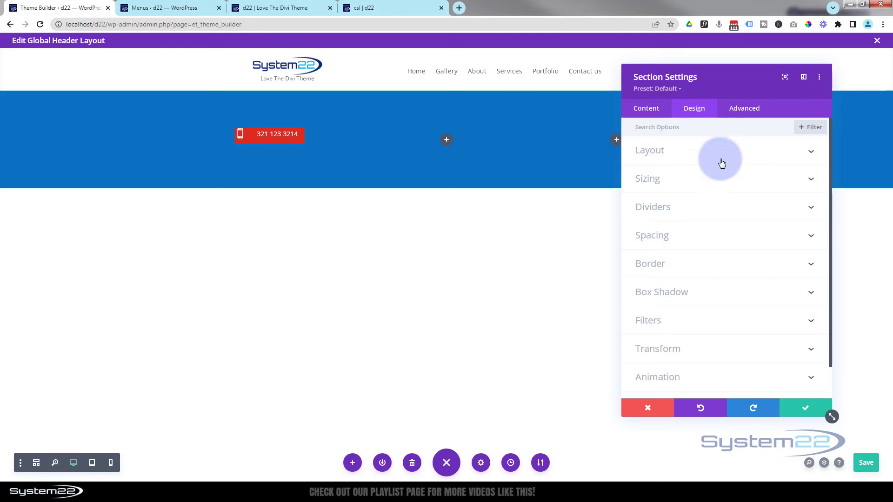
{"action": "left_click", "coordinate": [706, 235]}
{"action": "left_click", "coordinate": [665, 218]}
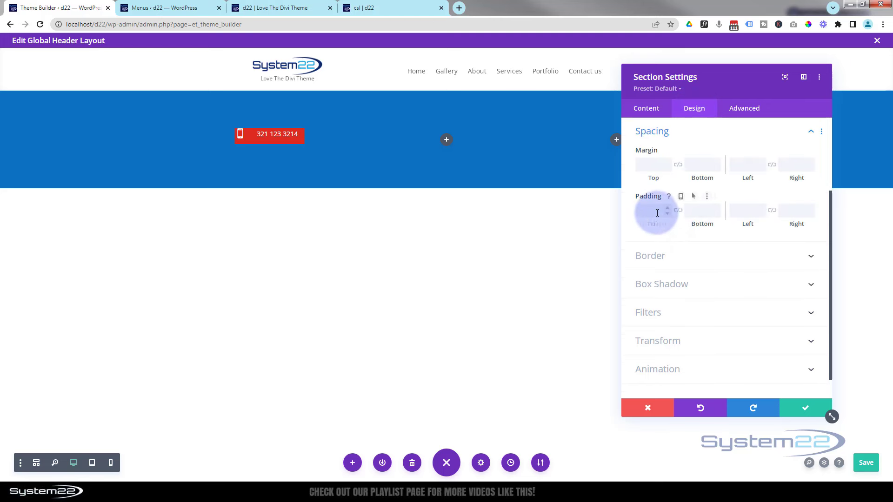
{"action": "type", "text": "0px"}
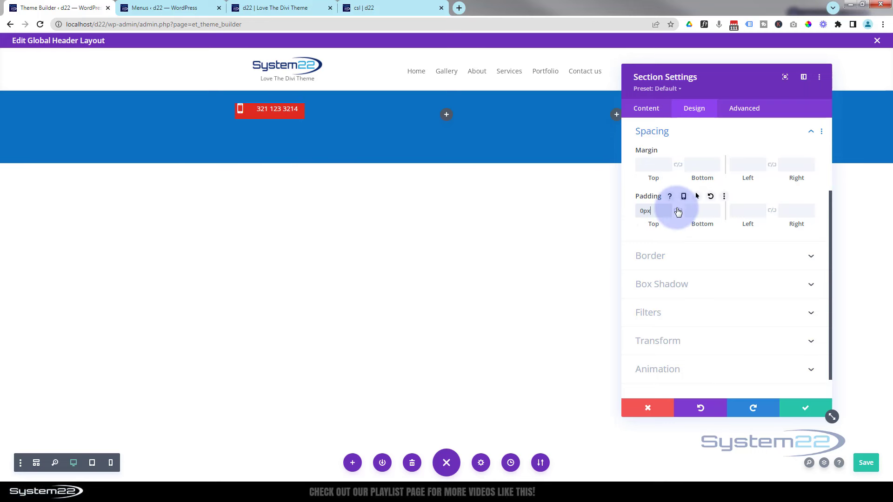
{"action": "left_click", "coordinate": [678, 211]}
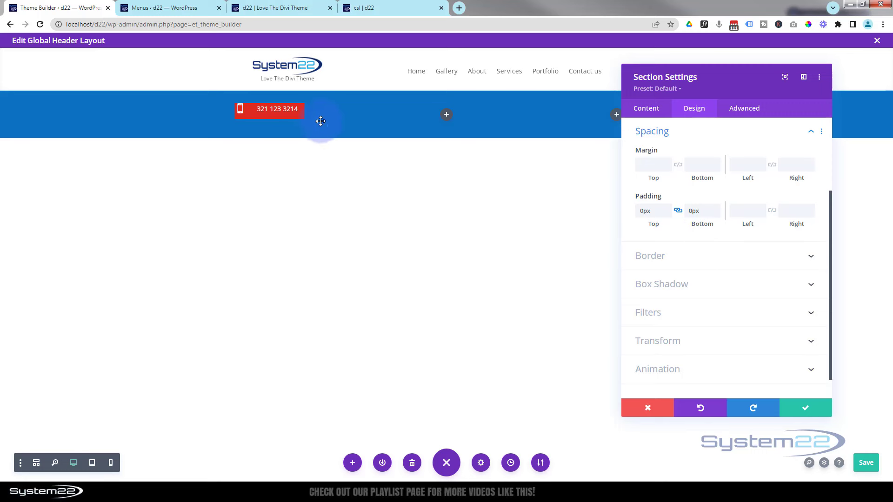
{"action": "left_click", "coordinate": [806, 412]}
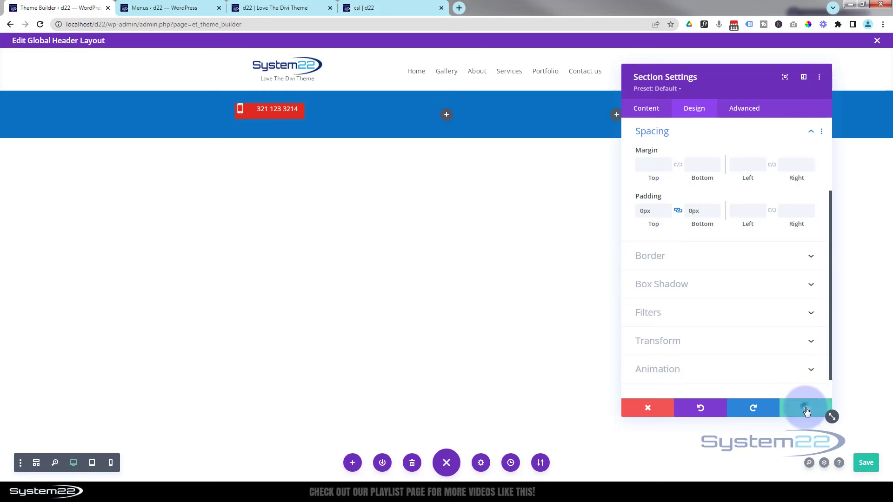
Add a Menu module to the blue bar's middle column showing the 'sec' menu
{"action": "left_click", "coordinate": [443, 114]}
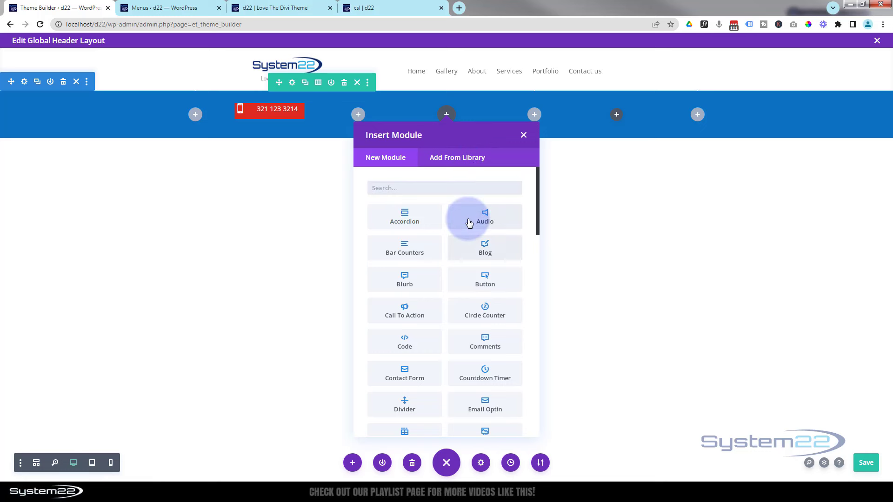
{"action": "scroll", "coordinate": [469, 223], "scroll_direction": "down", "scroll_amount": 5}
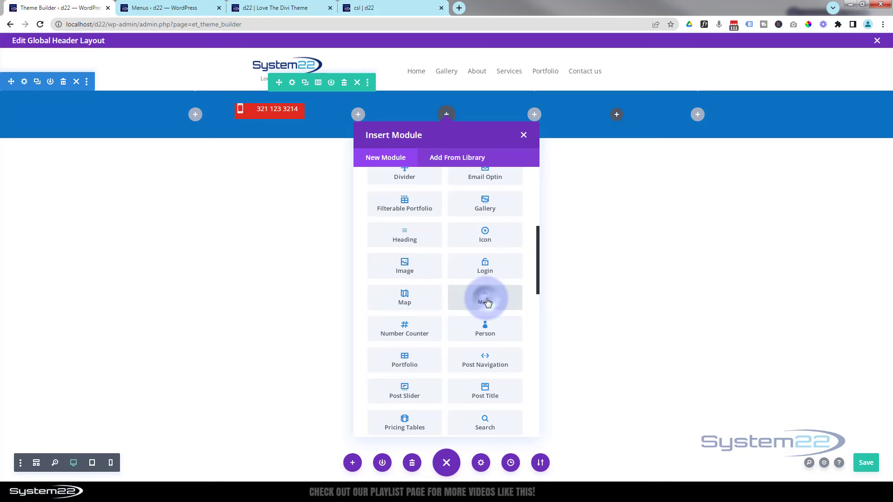
{"action": "left_click", "coordinate": [486, 300]}
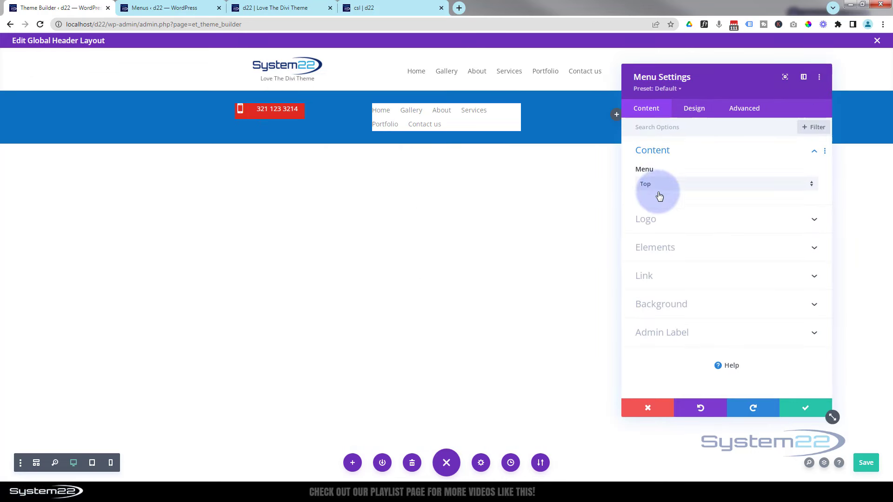
{"action": "left_click", "coordinate": [679, 186]}
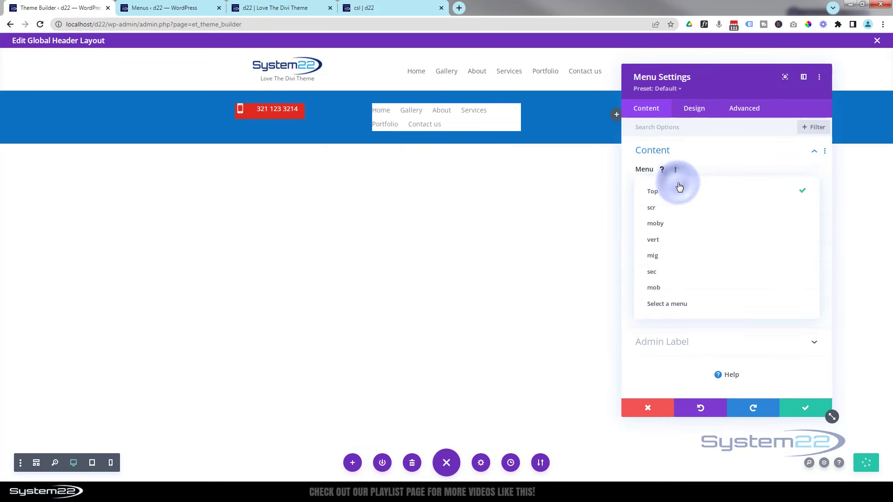
{"action": "left_click", "coordinate": [653, 273]}
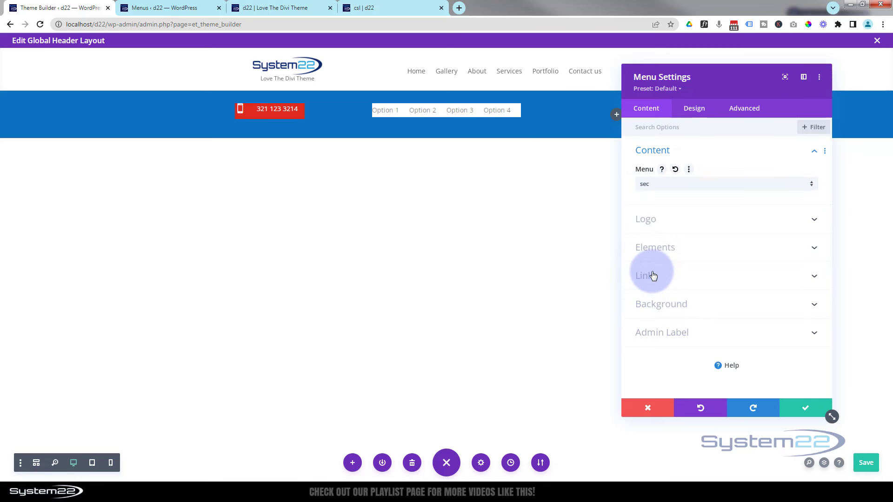
{"action": "left_click", "coordinate": [137, 8]}
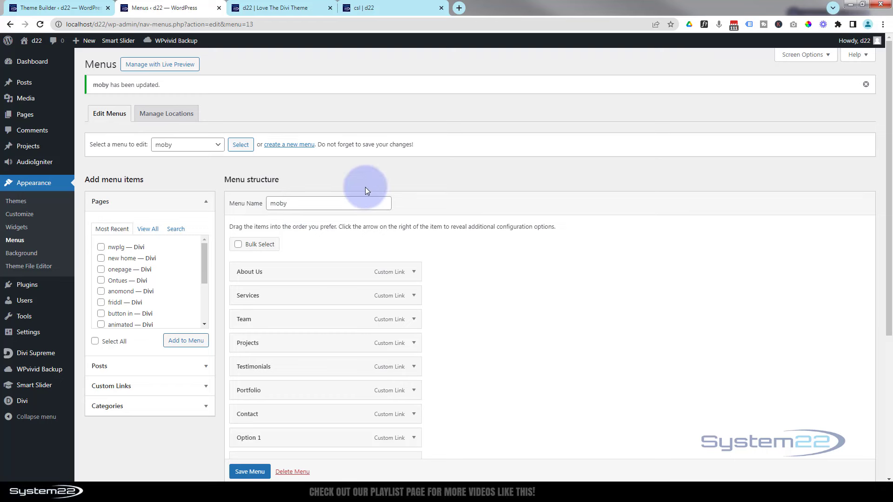
{"action": "left_click", "coordinate": [53, 8]}
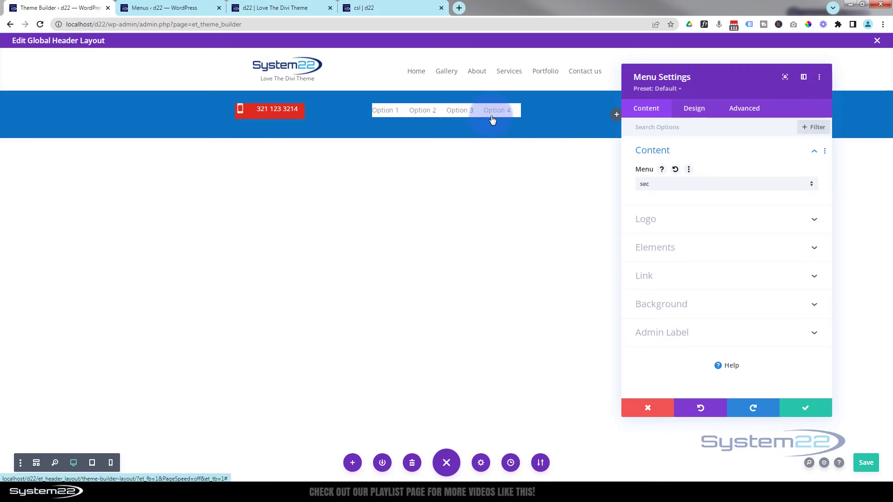
Delete the menu module's white background colour so its links sit on the blue bar
{"action": "left_click", "coordinate": [712, 304]}
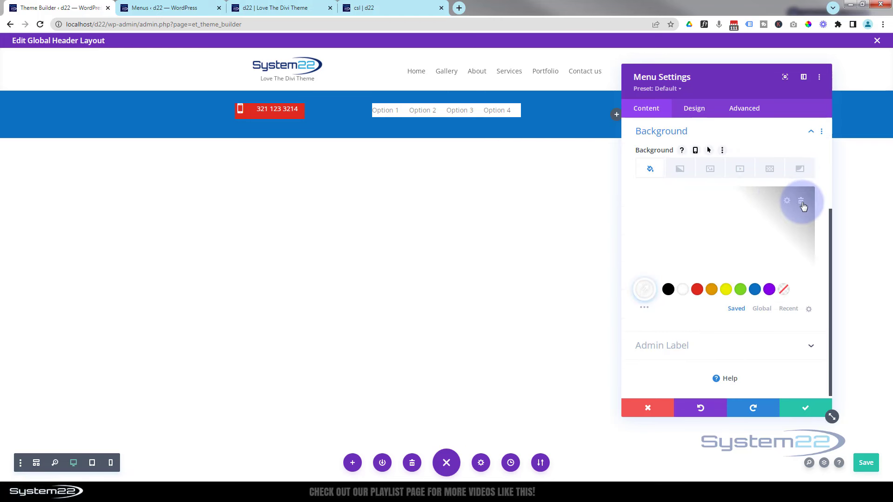
{"action": "left_click", "coordinate": [801, 202]}
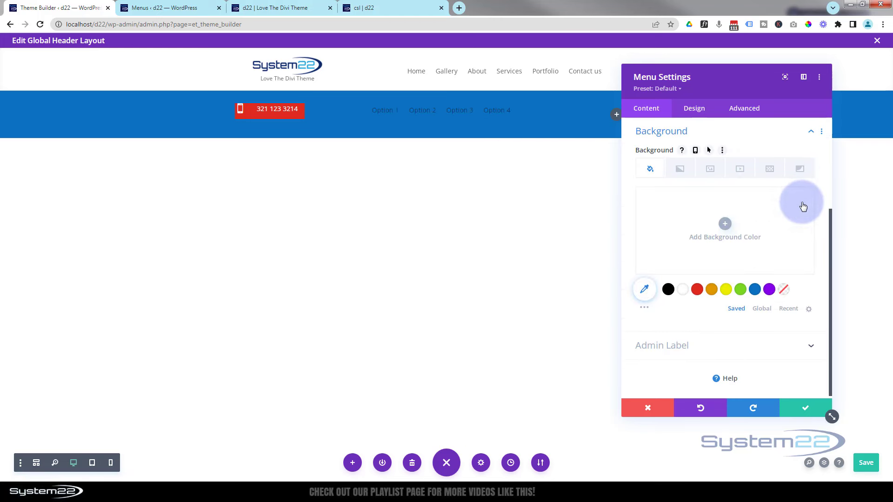
{"action": "left_click", "coordinate": [700, 109]}
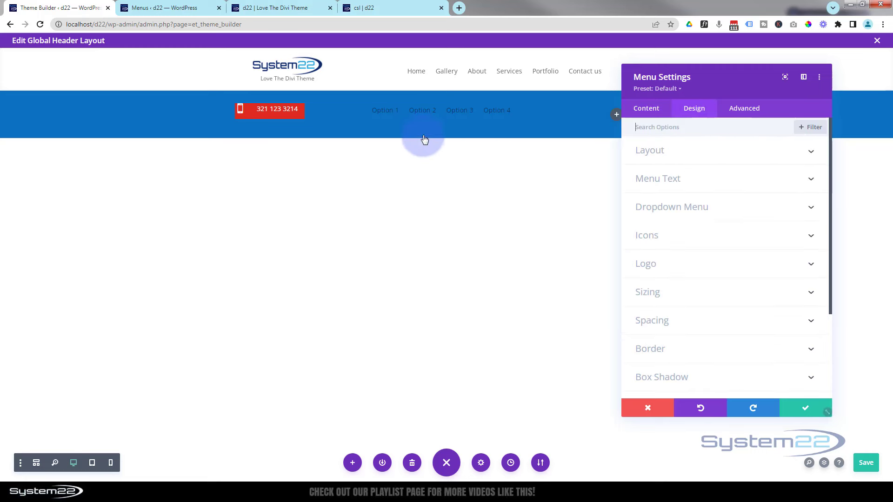
Set the menu layout style to Centered, with submenus opening downwards
{"action": "left_click", "coordinate": [685, 152]}
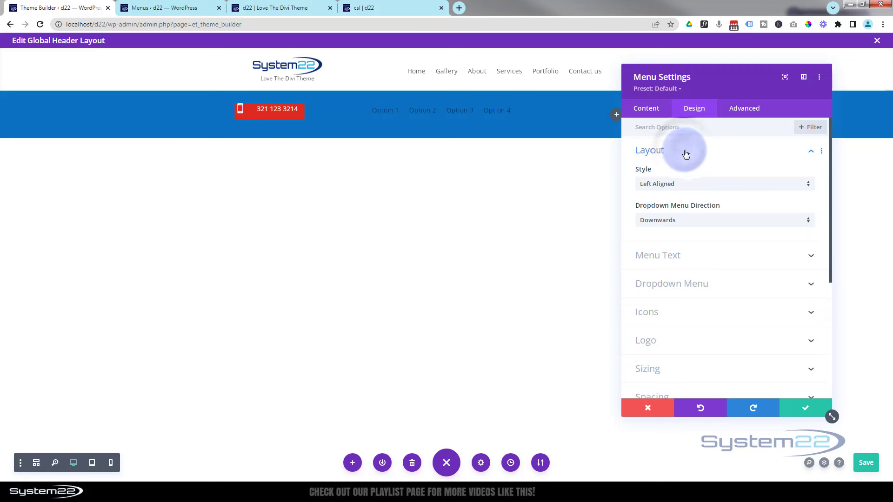
{"action": "left_click", "coordinate": [691, 186]}
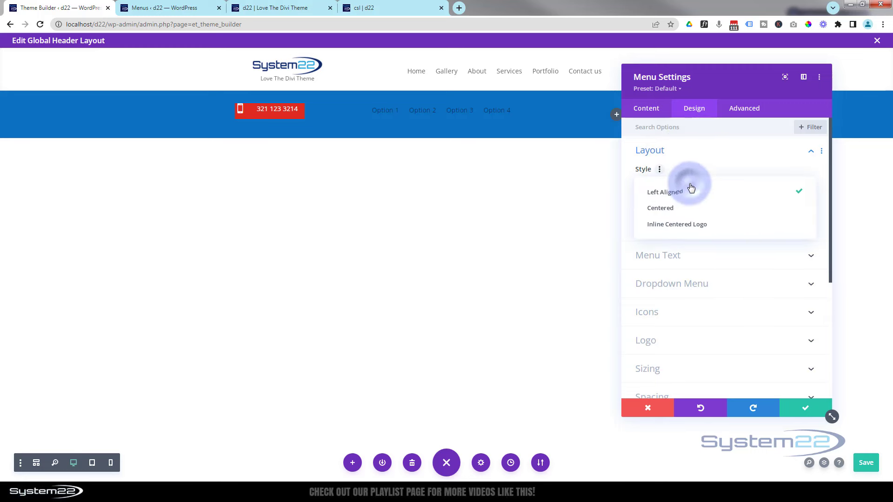
{"action": "left_click", "coordinate": [674, 209]}
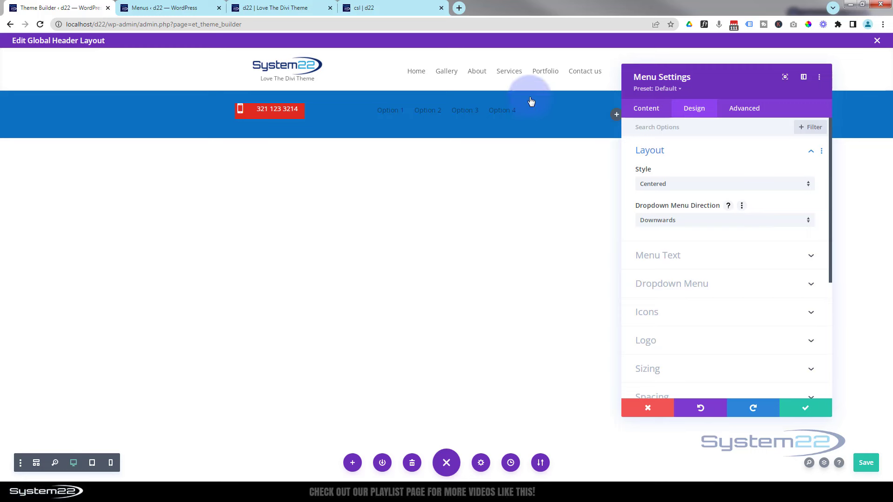
{"action": "left_click", "coordinate": [709, 220]}
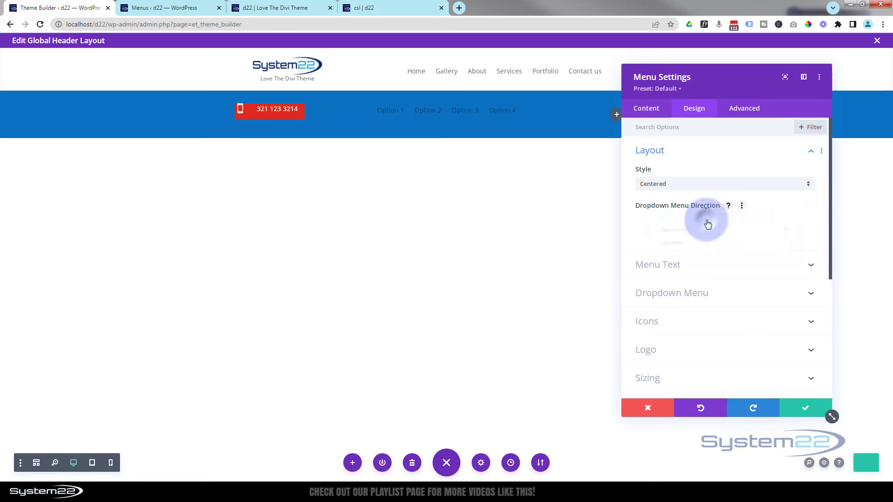
{"action": "left_click", "coordinate": [626, 219]}
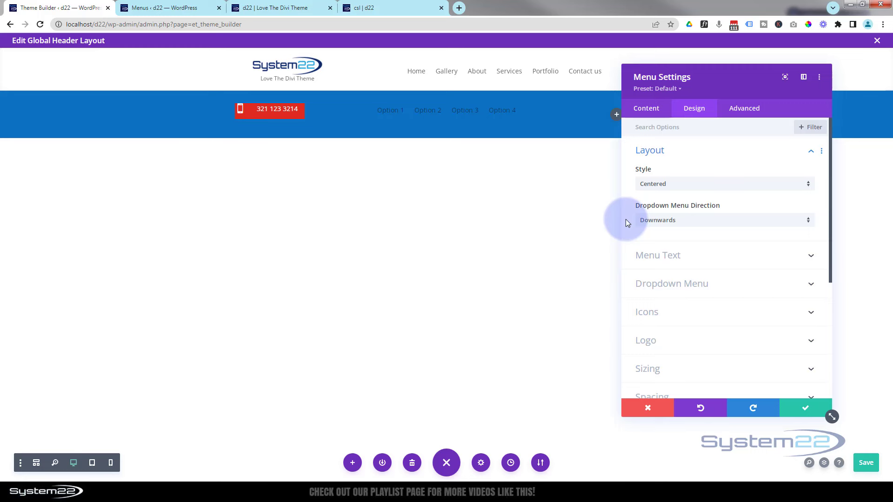
Make the menu text and active links white in Semi Bold weight, then save
{"action": "left_click", "coordinate": [685, 258]}
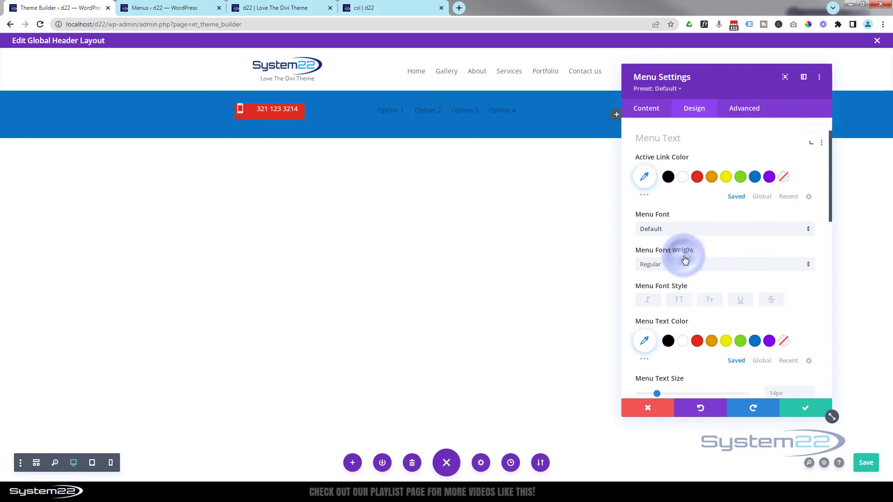
{"action": "left_click", "coordinate": [682, 170]}
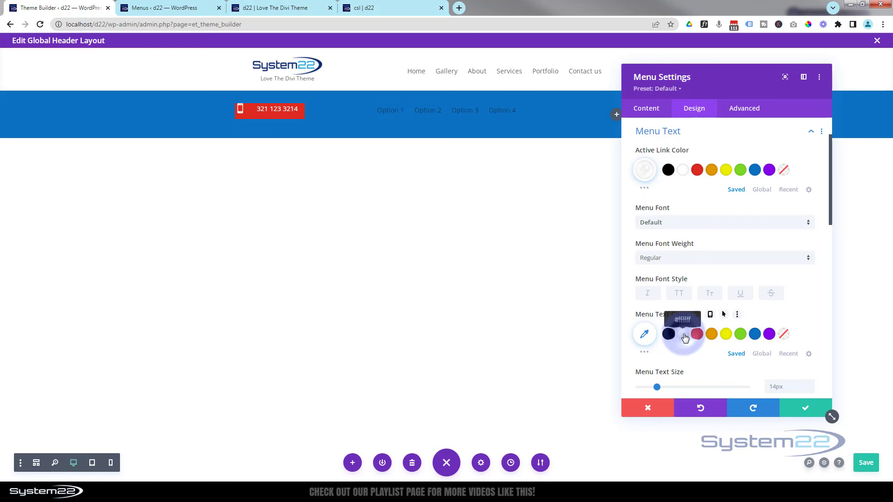
{"action": "left_click", "coordinate": [683, 335]}
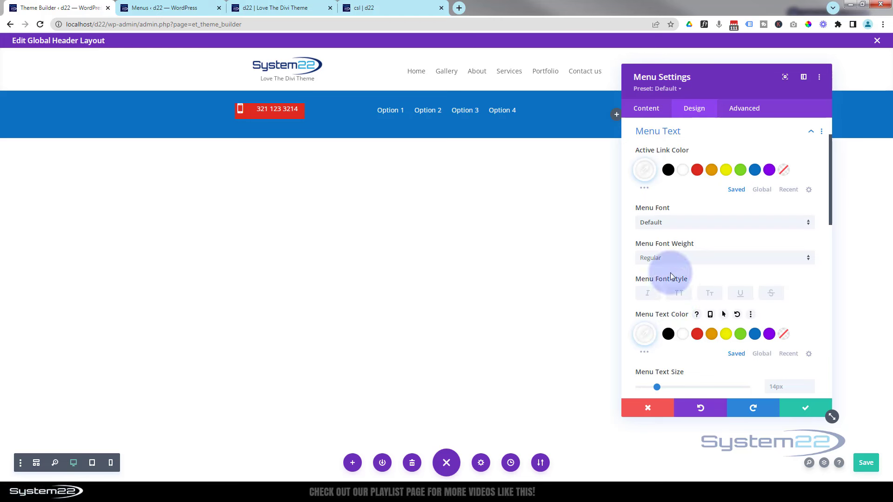
{"action": "left_click", "coordinate": [670, 259]}
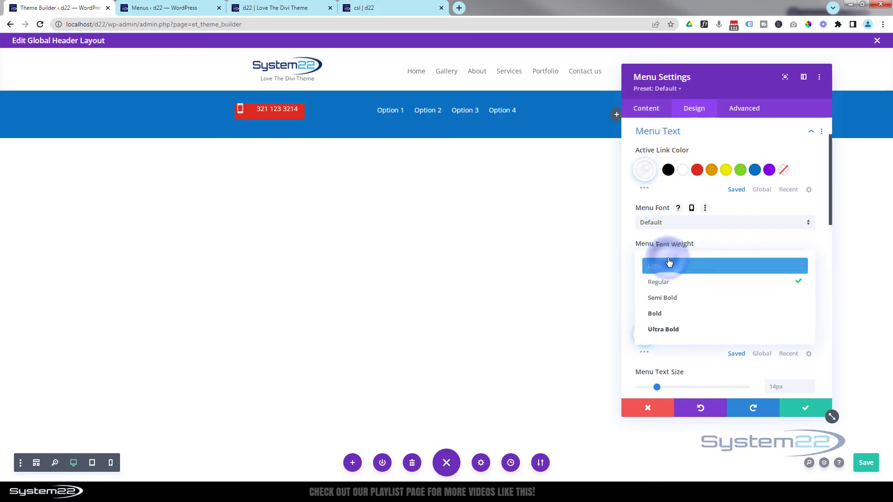
{"action": "left_click", "coordinate": [669, 299]}
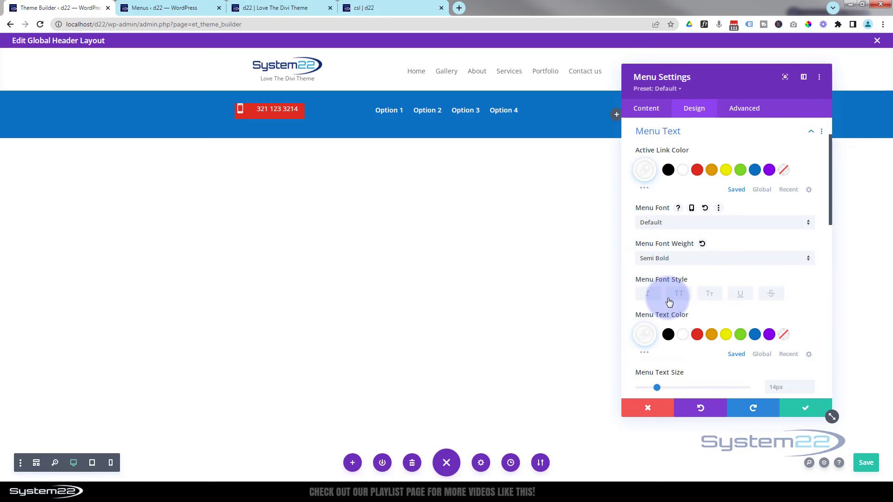
{"action": "left_click", "coordinate": [804, 410]}
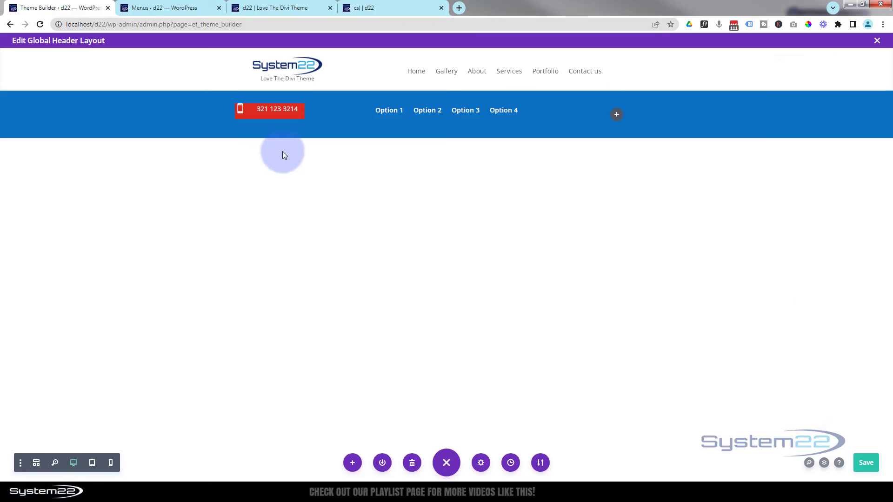
Remove the red background colour from the phone number blurb
{"action": "left_click", "coordinate": [260, 114]}
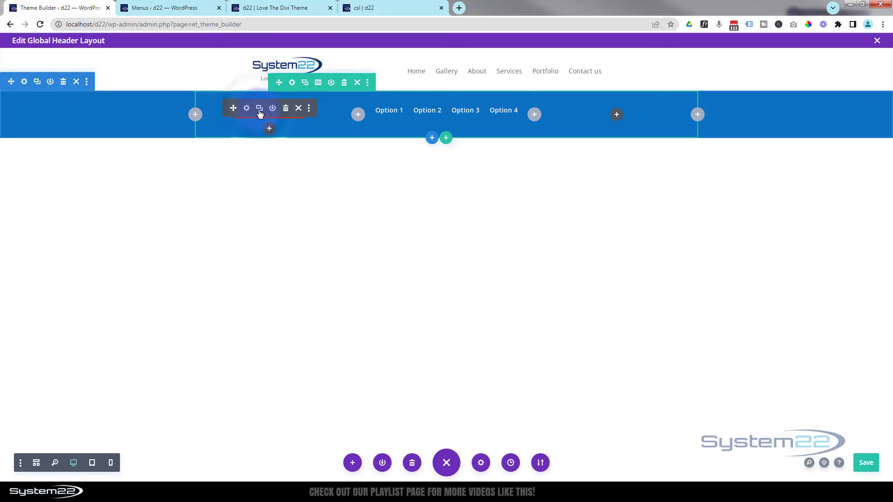
{"action": "left_click", "coordinate": [246, 109]}
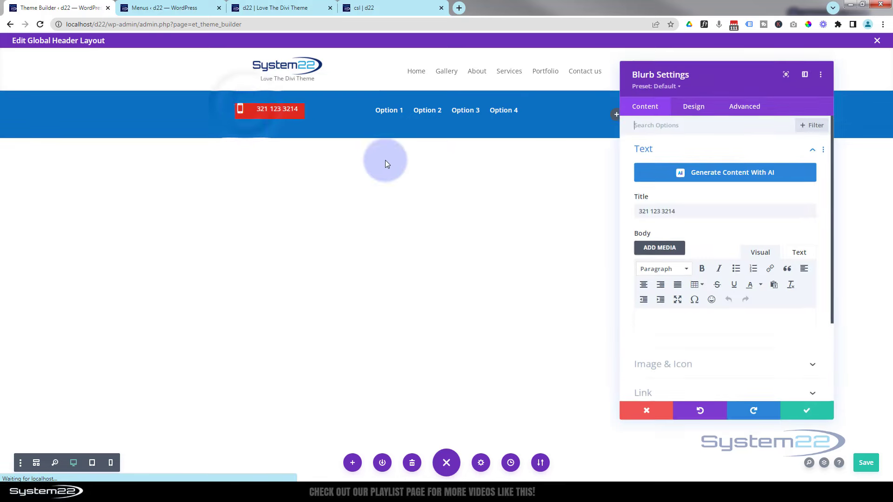
{"action": "scroll", "coordinate": [664, 223], "scroll_direction": "down", "scroll_amount": 2}
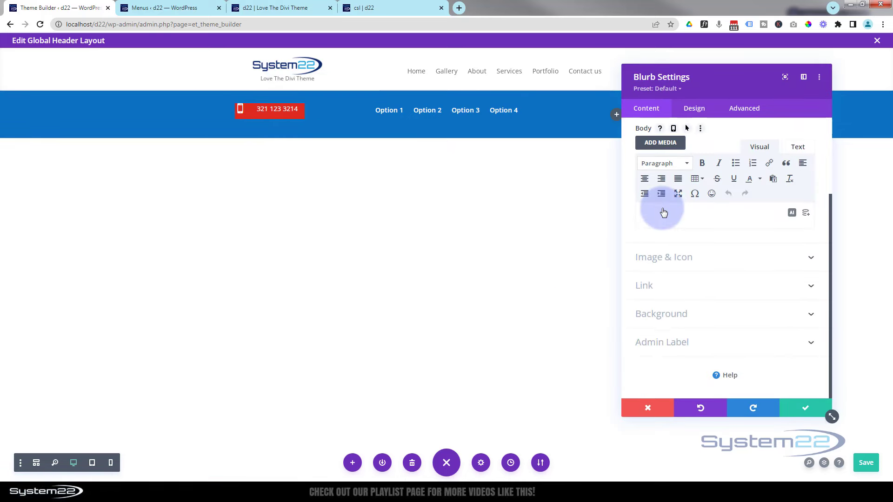
{"action": "left_click", "coordinate": [727, 318]}
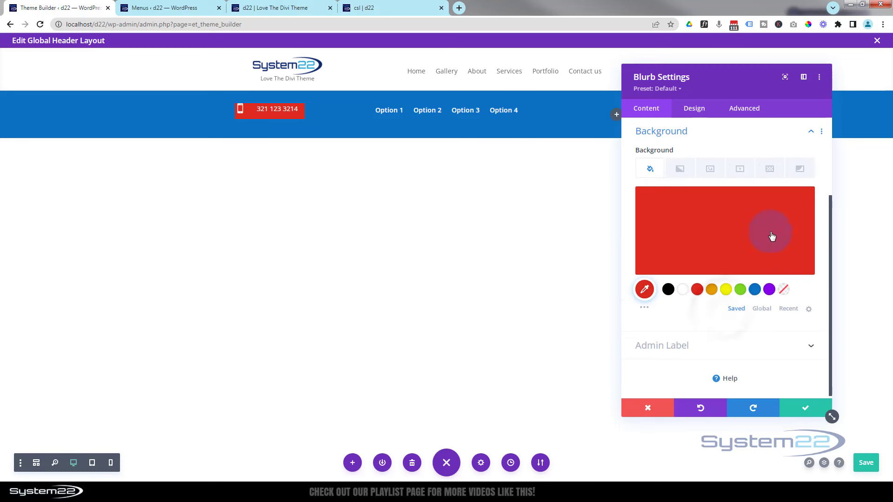
{"action": "left_click", "coordinate": [787, 202]}
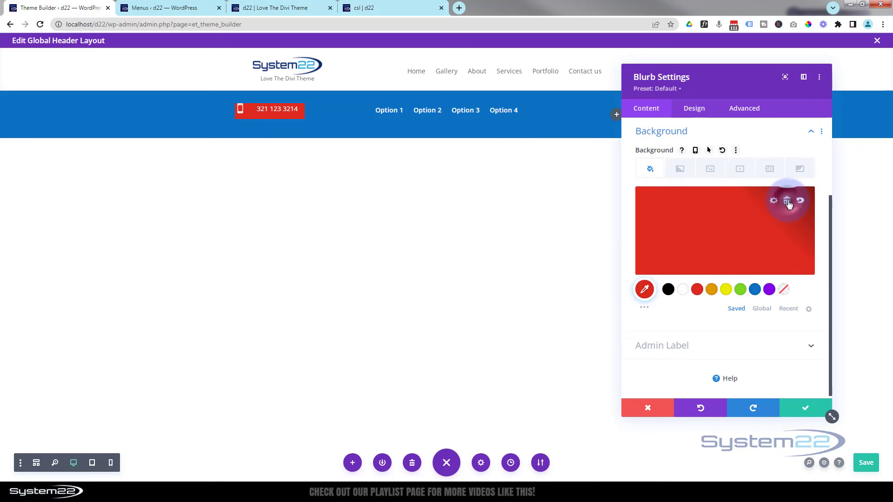
Set the phone blurb's title font weight to Semi Bold and save
{"action": "left_click", "coordinate": [258, 106]}
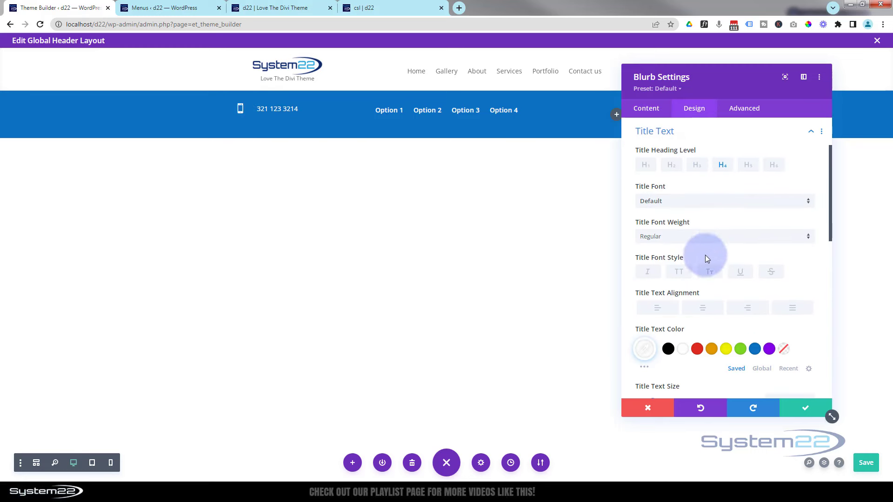
{"action": "left_click", "coordinate": [682, 245]}
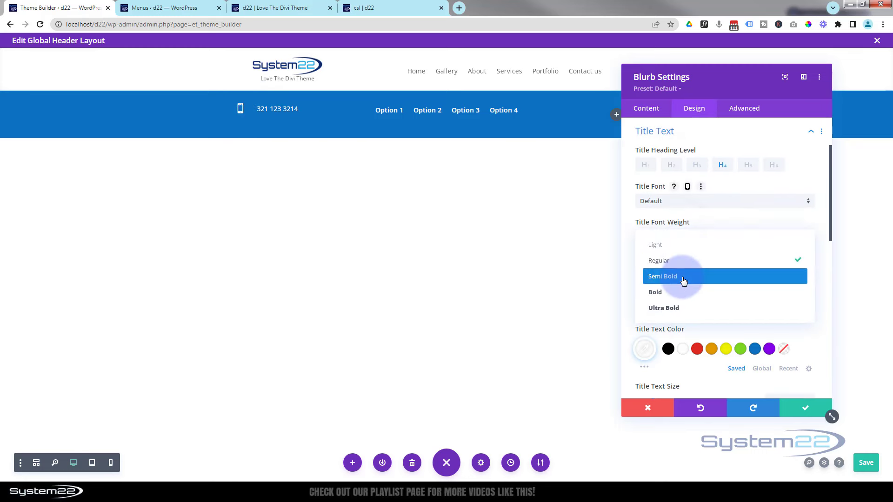
{"action": "left_click", "coordinate": [683, 279]}
{"action": "left_click", "coordinate": [809, 408]}
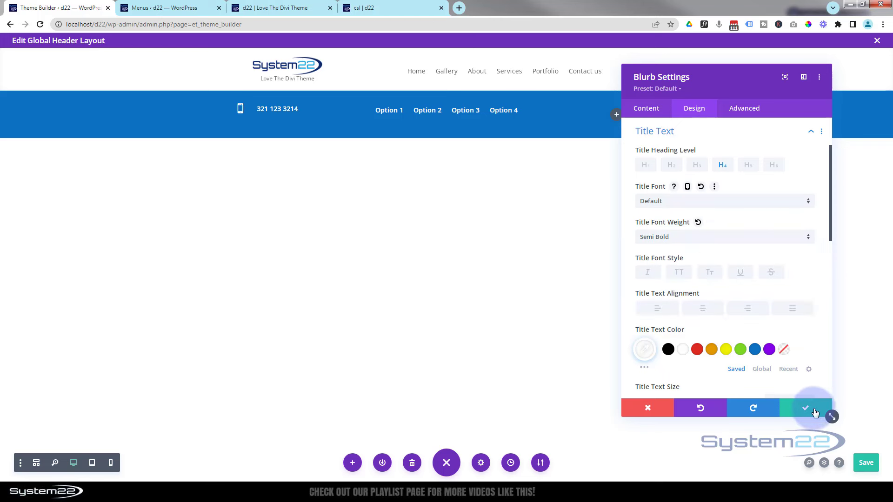
Insert a Social Media Follow module in the right column and delete its X network
{"action": "left_click", "coordinate": [618, 116]}
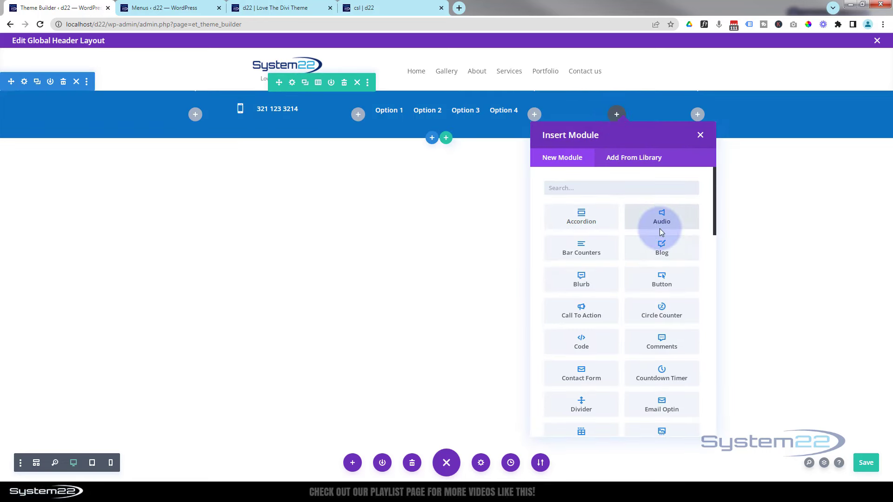
{"action": "scroll", "coordinate": [662, 237], "scroll_direction": "down", "scroll_amount": 7}
{"action": "scroll", "coordinate": [661, 233], "scroll_direction": "down", "scroll_amount": 3}
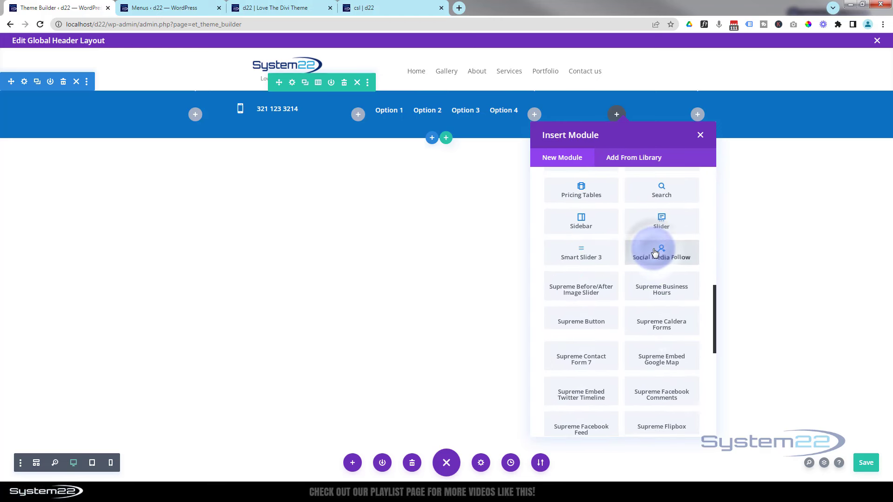
{"action": "left_click", "coordinate": [655, 252]}
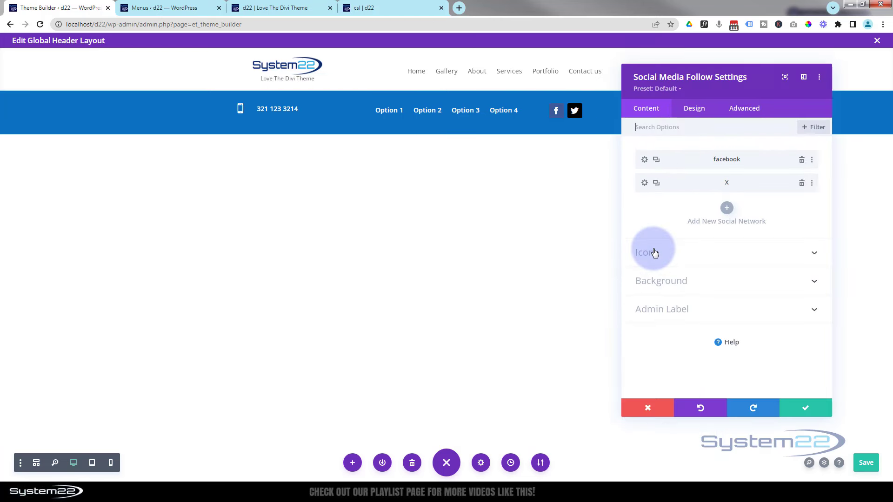
{"action": "left_click", "coordinate": [801, 184]}
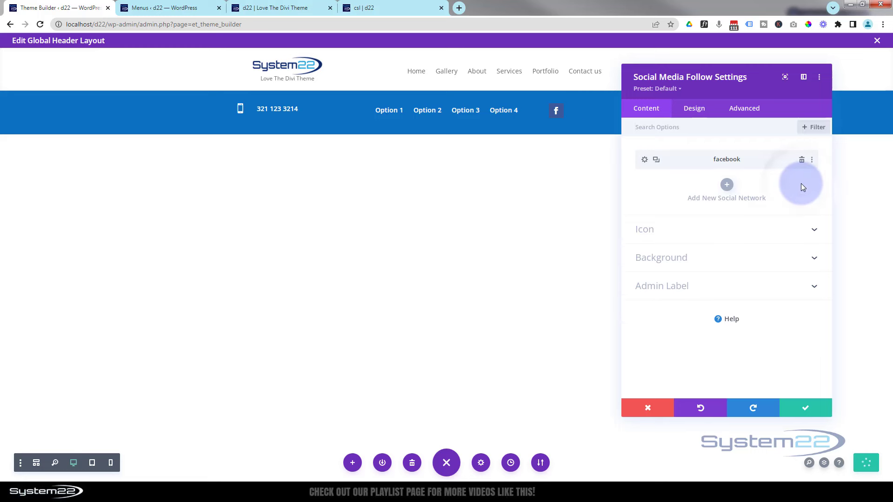
Give the Facebook follow icon a black #000000 background
{"action": "left_click", "coordinate": [645, 161]}
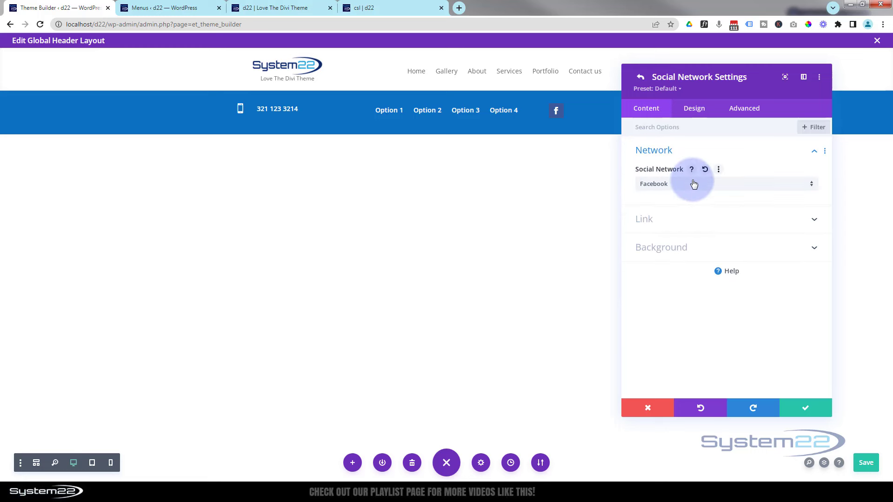
{"action": "left_click", "coordinate": [688, 220]}
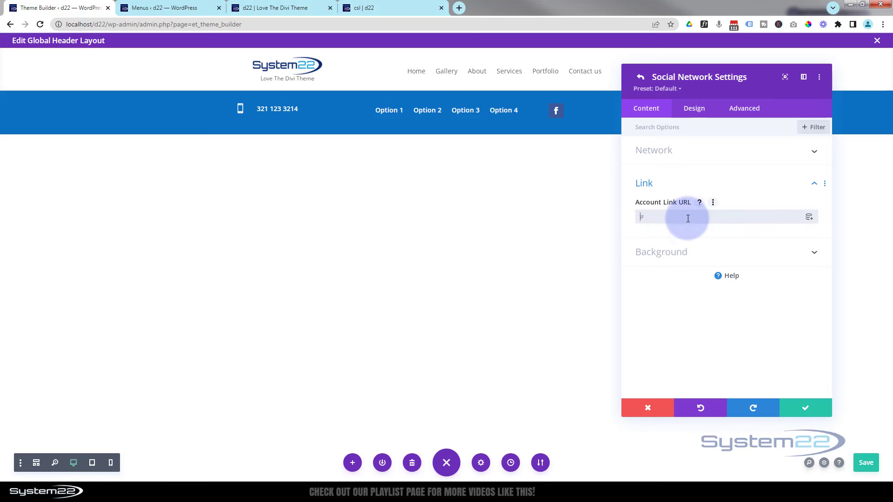
{"action": "left_click", "coordinate": [674, 252]}
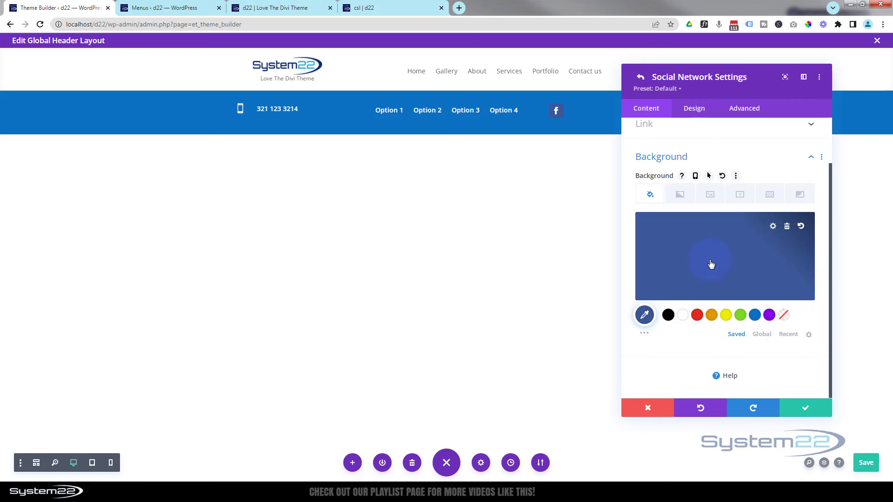
{"action": "left_click", "coordinate": [668, 316]}
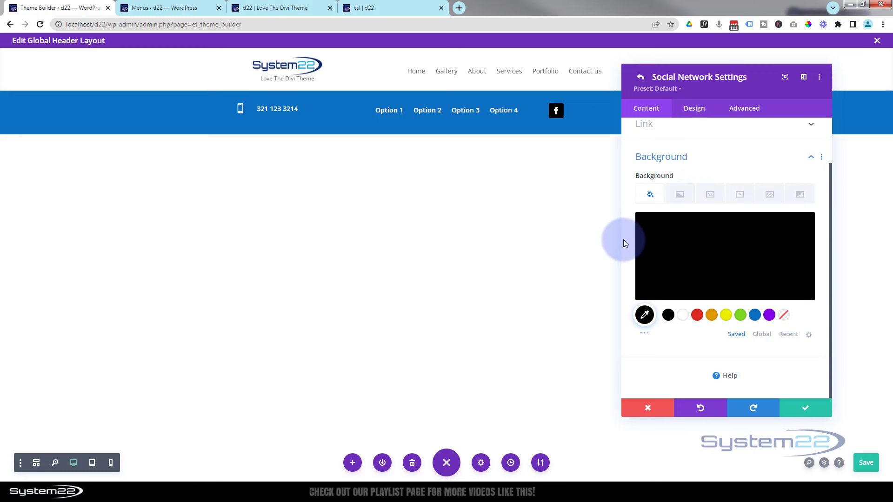
{"action": "mouse_move", "coordinate": [651, 176]}
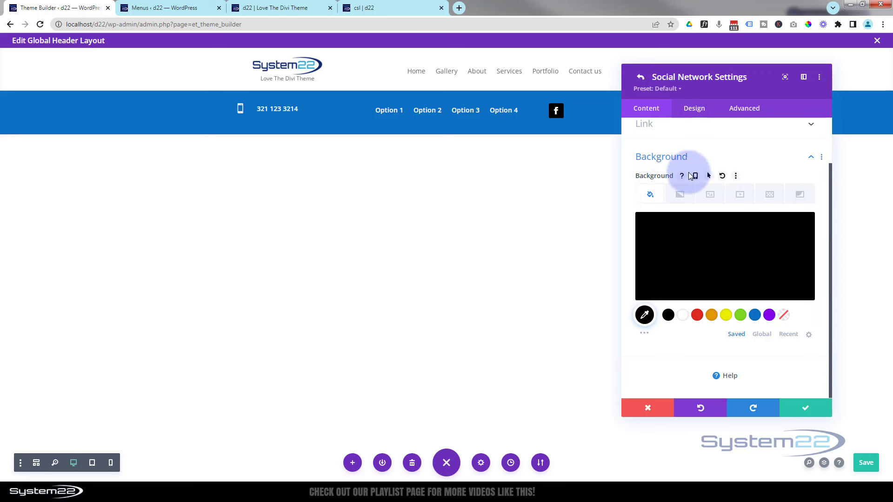
Make the Facebook icon's background turn orange on hover
{"action": "left_click", "coordinate": [709, 176]}
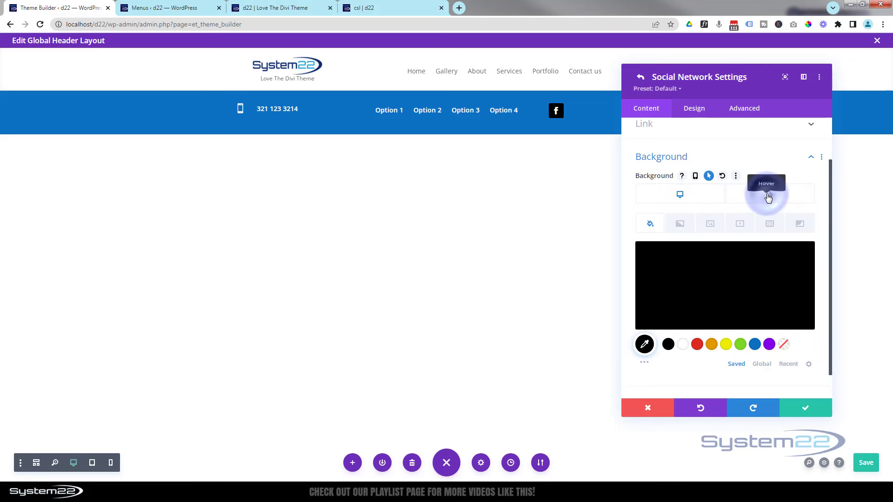
{"action": "left_click", "coordinate": [768, 198]}
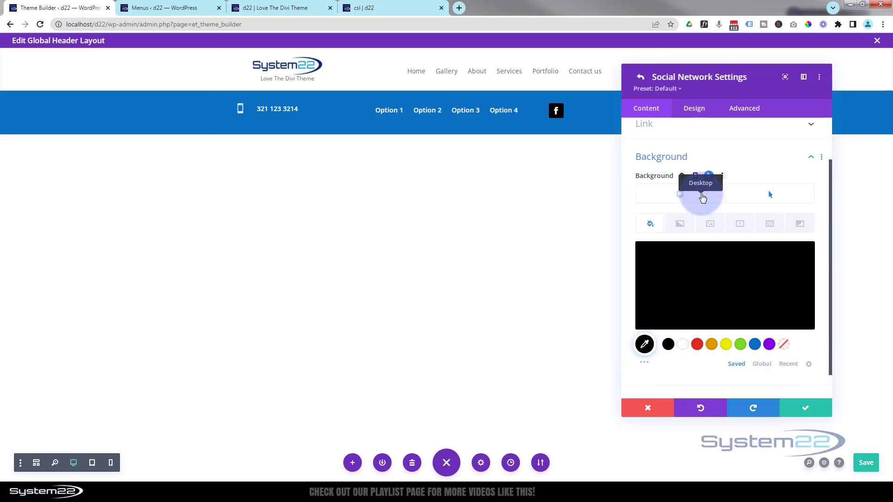
{"action": "left_click", "coordinate": [755, 184]}
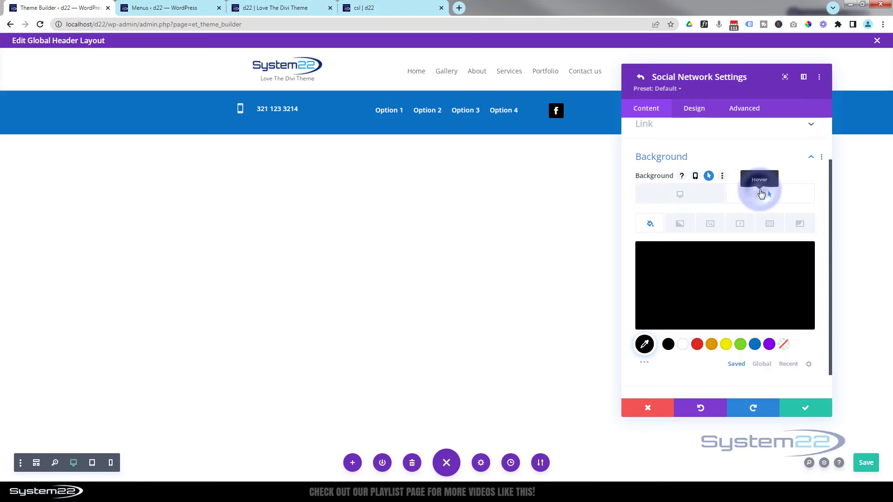
{"action": "left_click", "coordinate": [765, 274]}
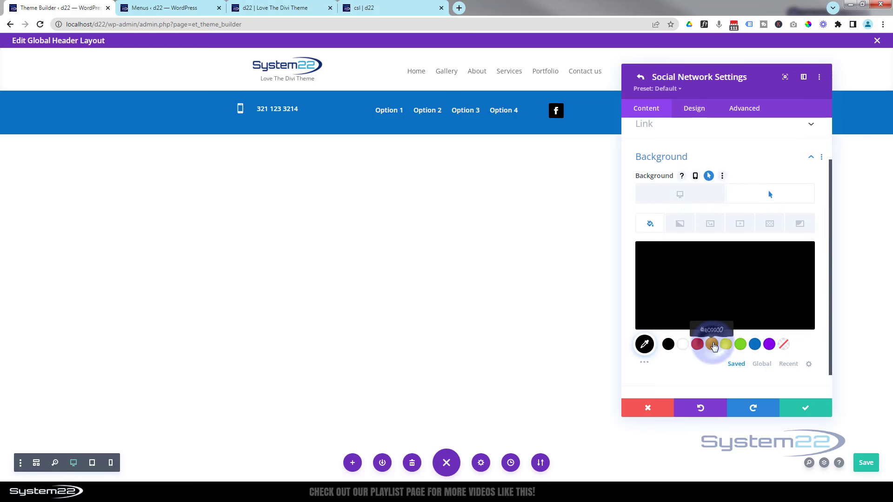
{"action": "left_click", "coordinate": [713, 344]}
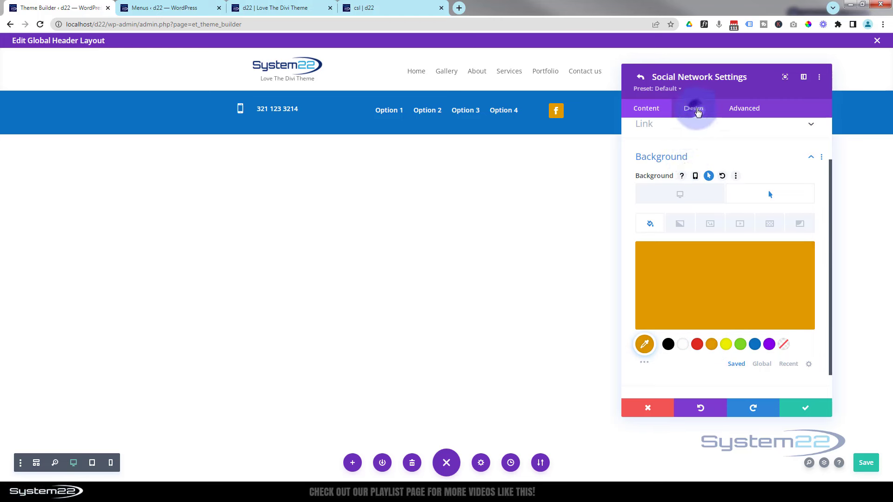
Set a custom Facebook icon font size of 13px
{"action": "left_click", "coordinate": [698, 112]}
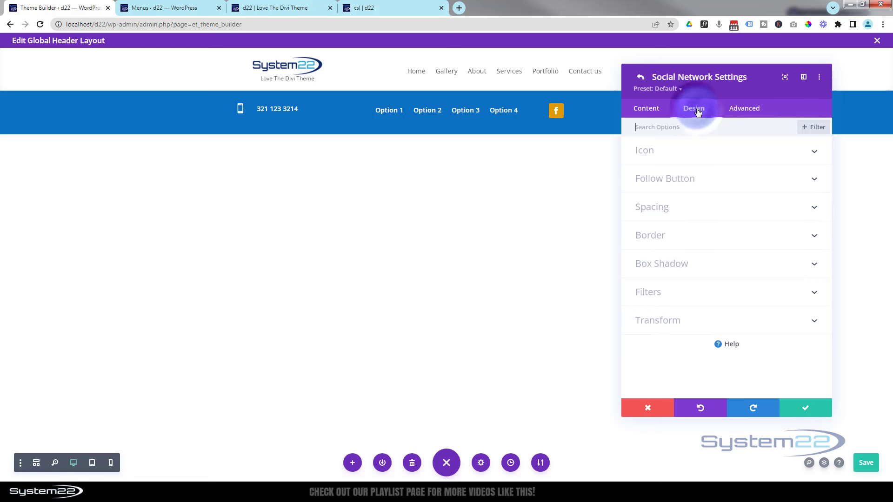
{"action": "left_click", "coordinate": [710, 153]}
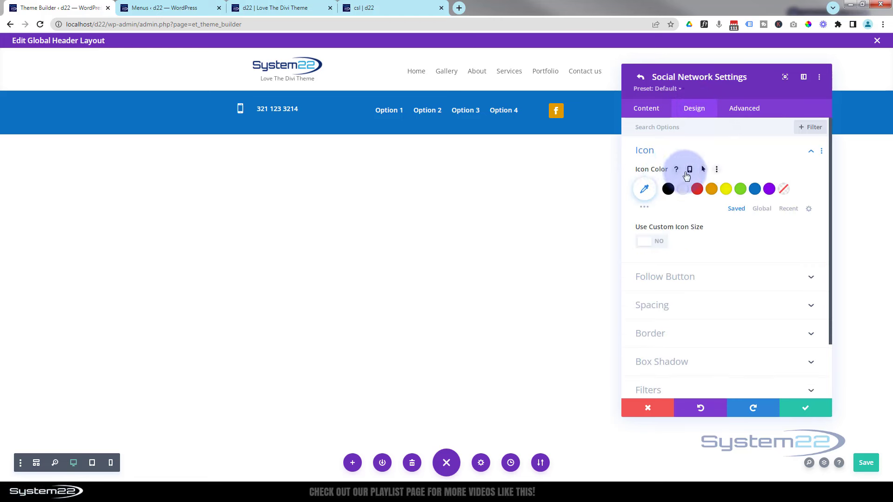
{"action": "left_click", "coordinate": [704, 172]}
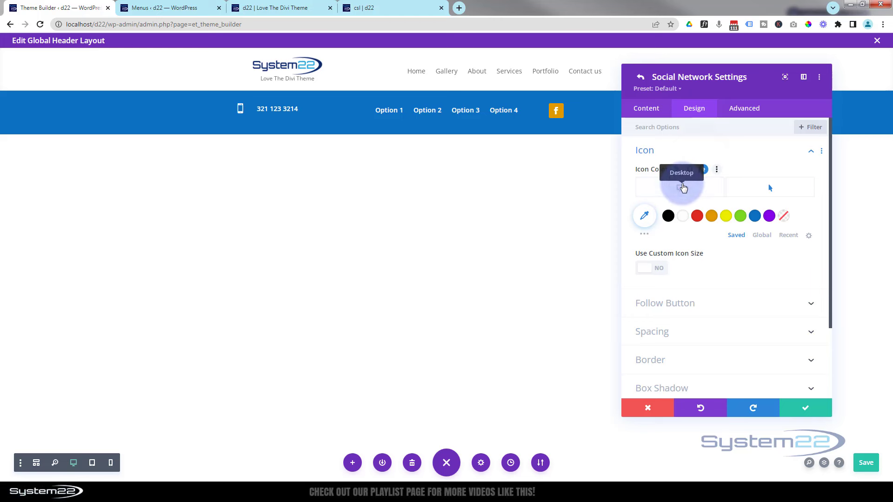
{"action": "left_click", "coordinate": [682, 187]}
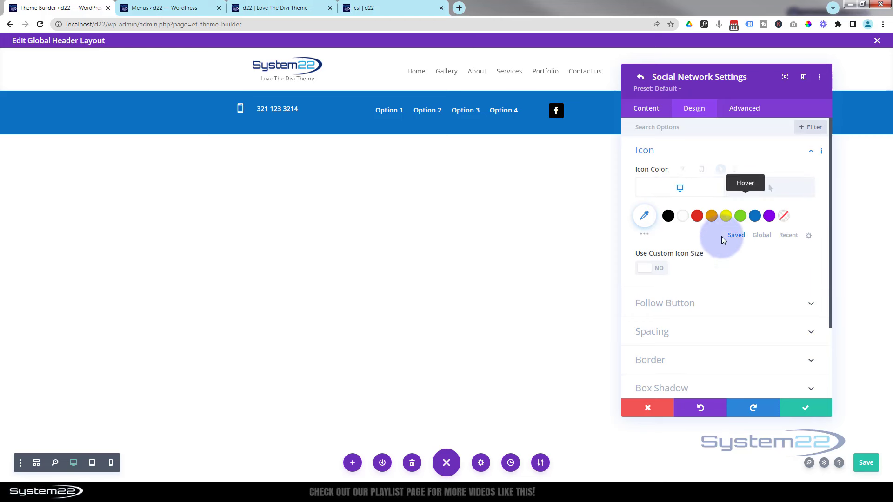
{"action": "left_click", "coordinate": [656, 270]}
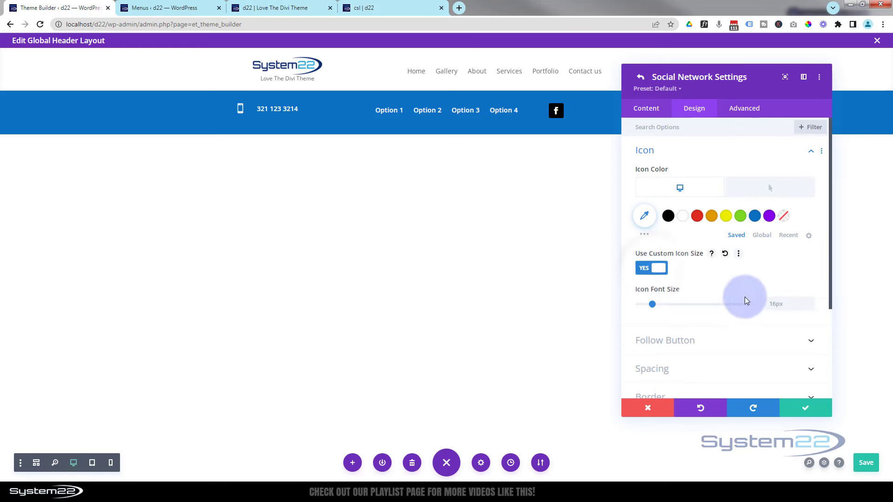
{"action": "left_click_drag", "start_coordinate": [653, 305], "coordinate": [651, 304]}
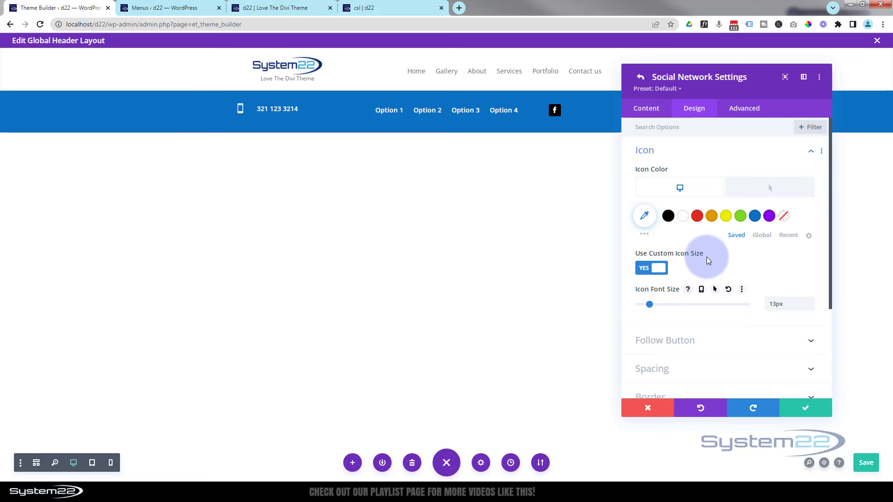
Round the Facebook icon's corners to 50px and return to the network list
{"action": "scroll", "coordinate": [707, 255], "scroll_direction": "down", "scroll_amount": 2}
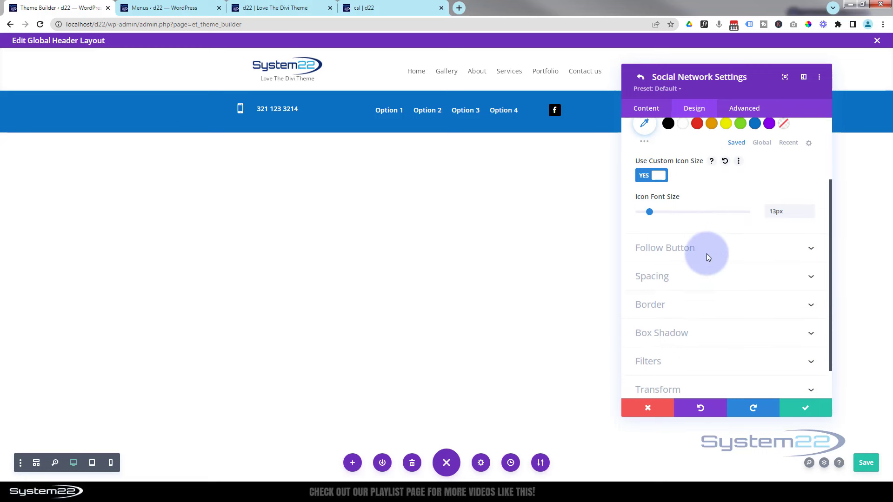
{"action": "left_click", "coordinate": [689, 304]}
{"action": "left_click", "coordinate": [653, 178]}
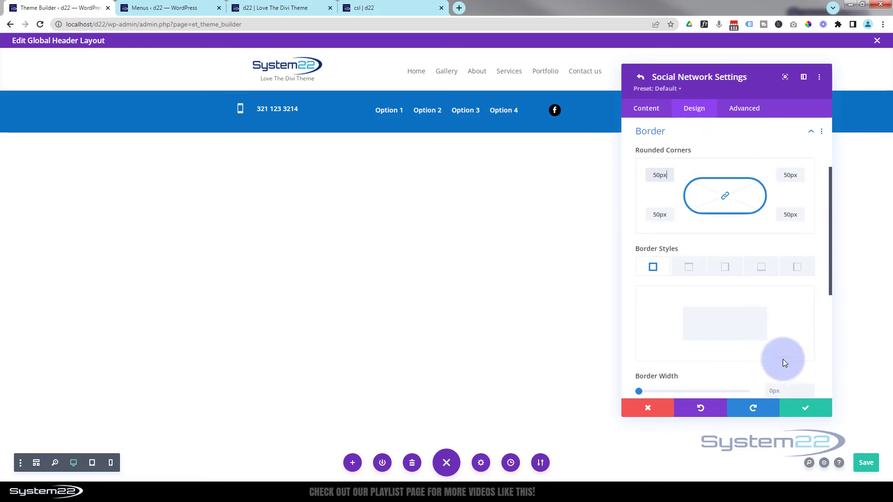
{"action": "left_click", "coordinate": [805, 408]}
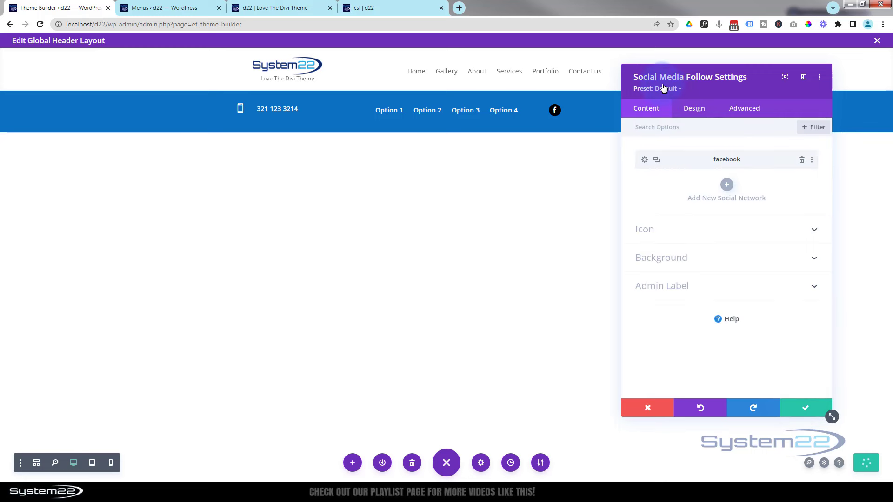
Duplicate the Facebook network entry four times
{"action": "left_click", "coordinate": [656, 160]}
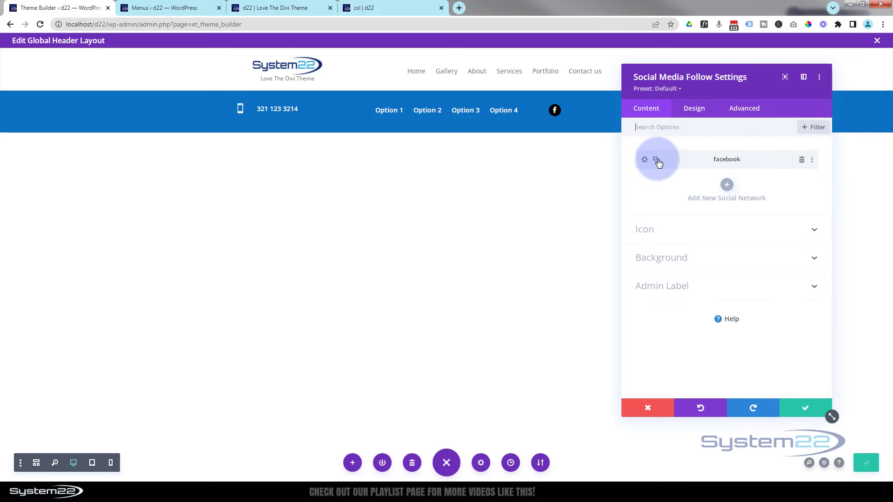
{"action": "left_click", "coordinate": [656, 160]}
{"action": "left_click", "coordinate": [656, 160]}
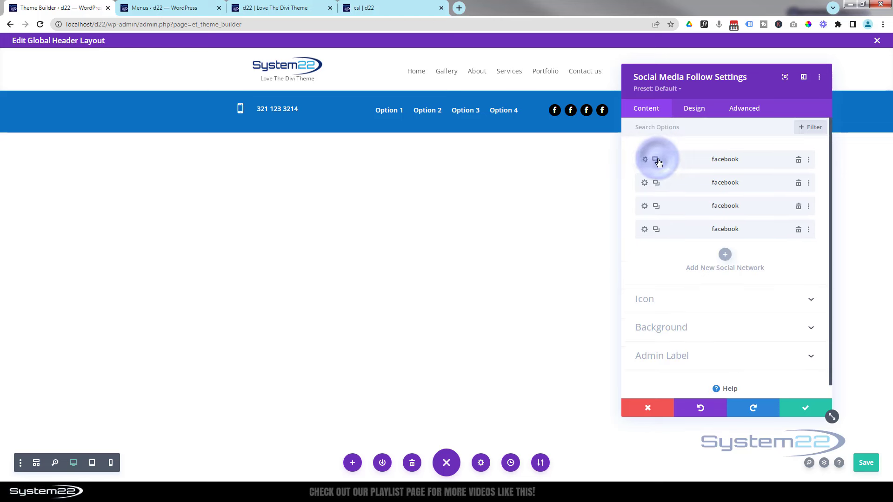
{"action": "left_click", "coordinate": [656, 160]}
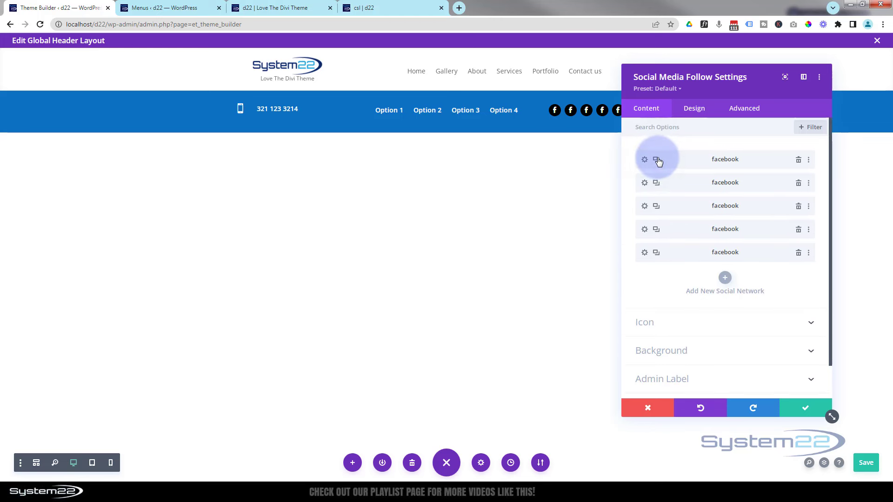
Change the second network entry to Instagram
{"action": "left_click", "coordinate": [645, 184]}
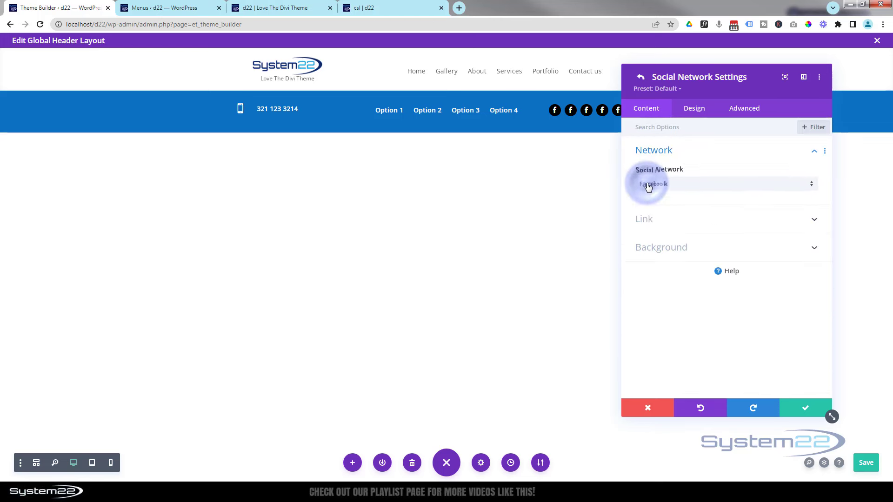
{"action": "left_click", "coordinate": [688, 184]}
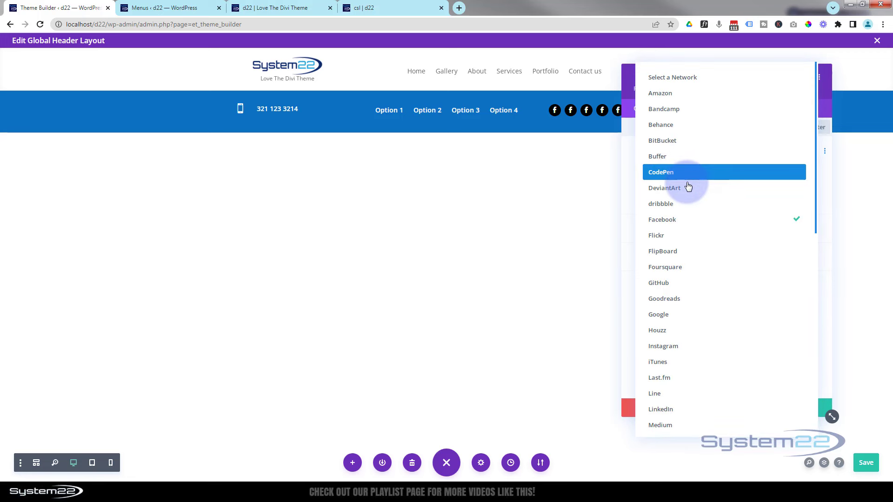
{"action": "left_click", "coordinate": [699, 355]}
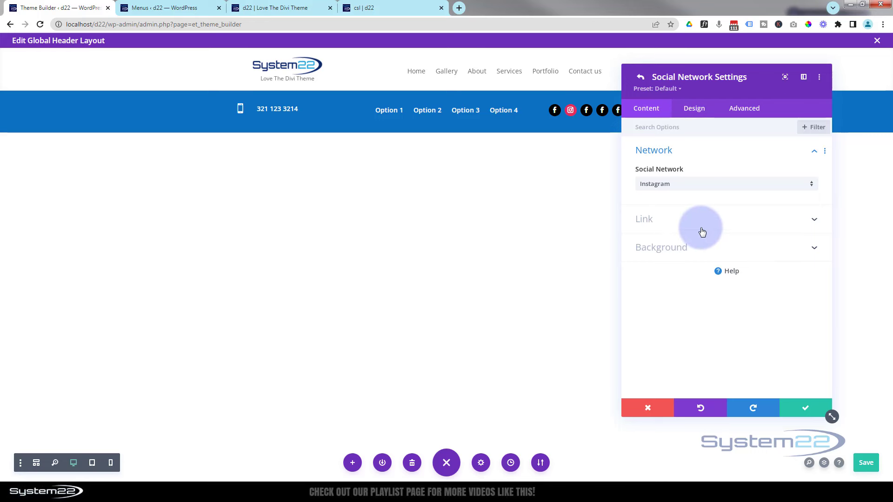
{"action": "left_click", "coordinate": [770, 95]}
{"action": "left_click_drag", "start_coordinate": [742, 90], "coordinate": [384, 84]}
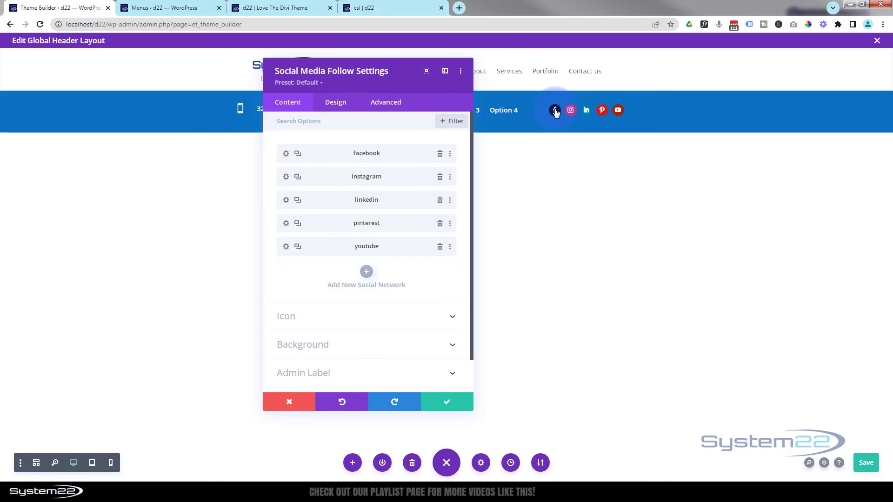
Extend the Facebook item's styles to all networks throughout this column
{"action": "right_click", "coordinate": [390, 153]}
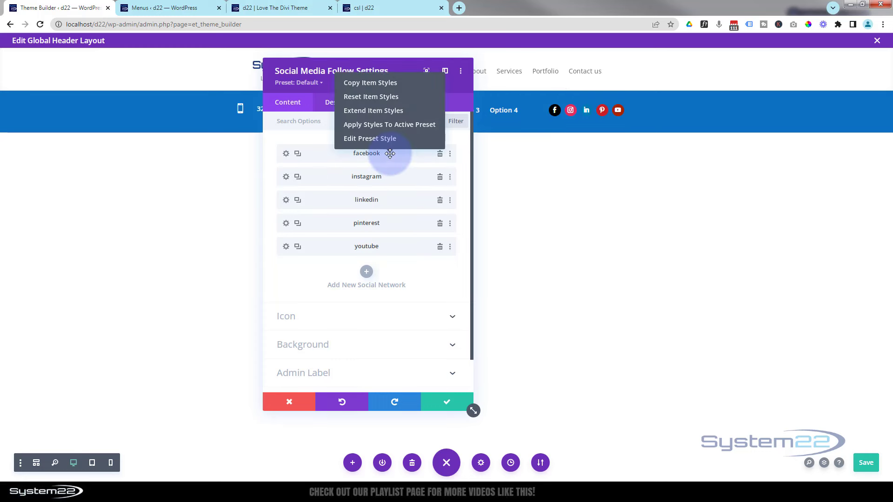
{"action": "left_click", "coordinate": [376, 110]}
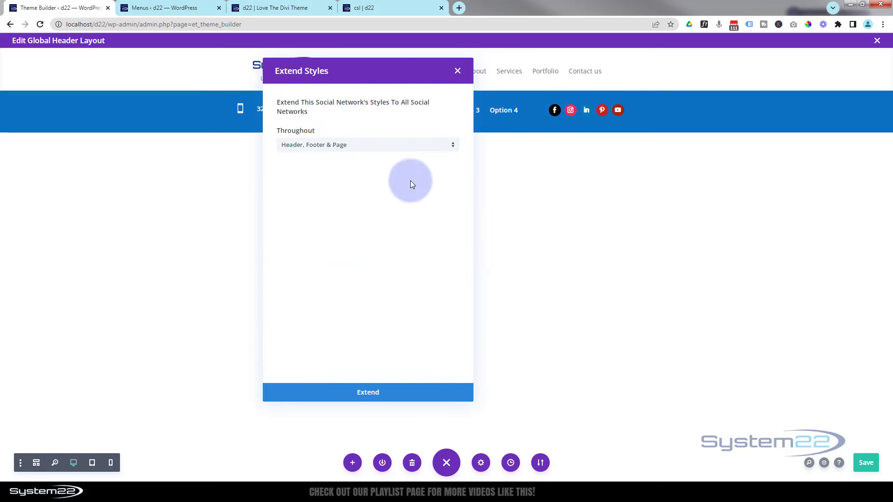
{"action": "left_click", "coordinate": [377, 148]}
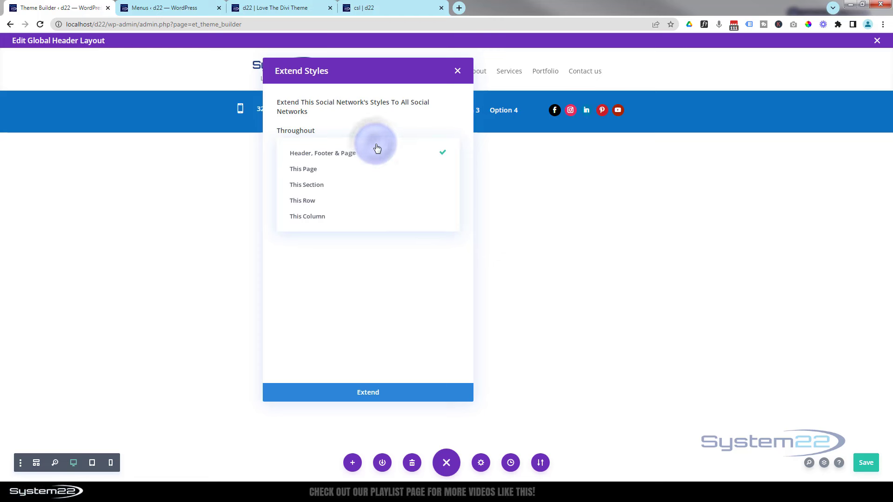
{"action": "left_click", "coordinate": [318, 220]}
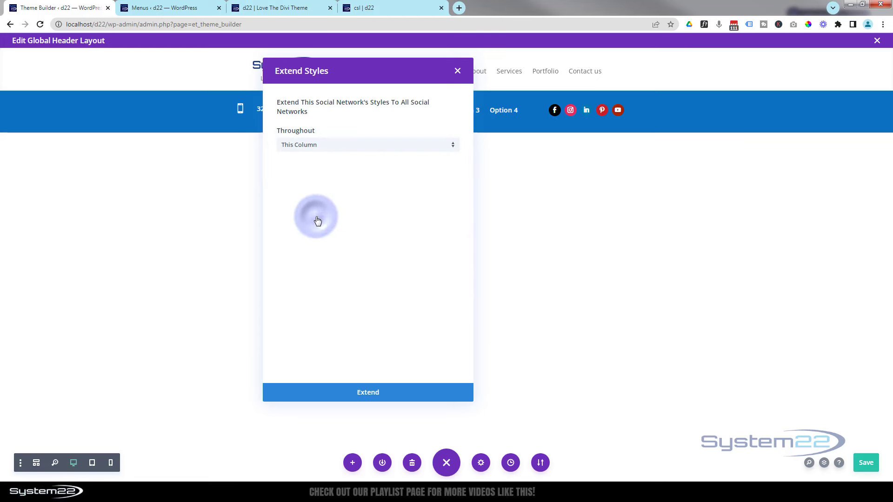
{"action": "left_click", "coordinate": [379, 394]}
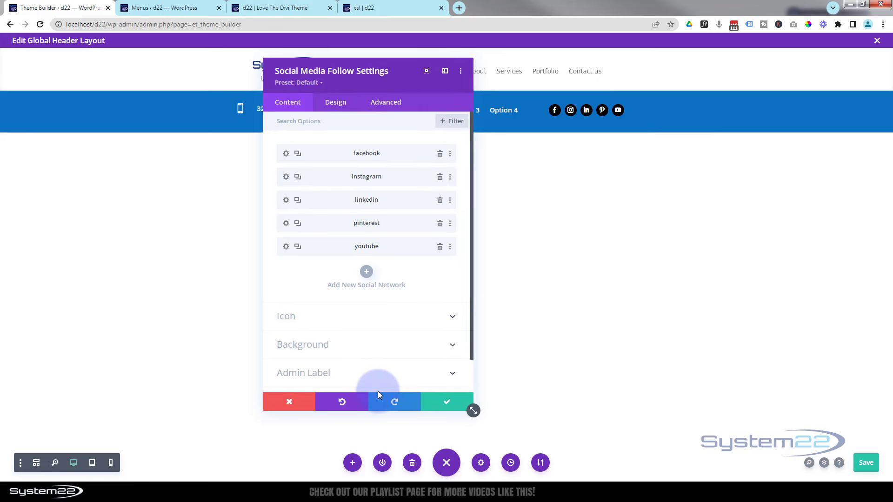
Centre-align the social follow module and save its settings
{"action": "left_click", "coordinate": [336, 104]}
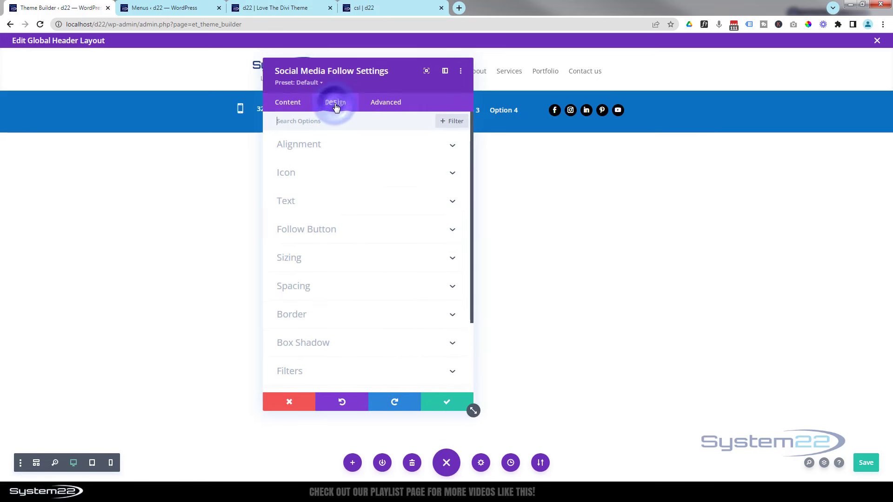
{"action": "left_click", "coordinate": [346, 150]}
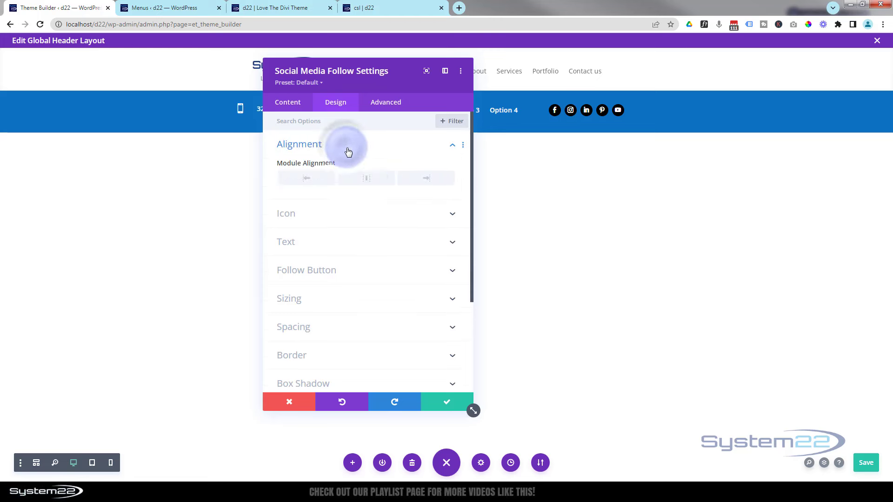
{"action": "left_click", "coordinate": [367, 180]}
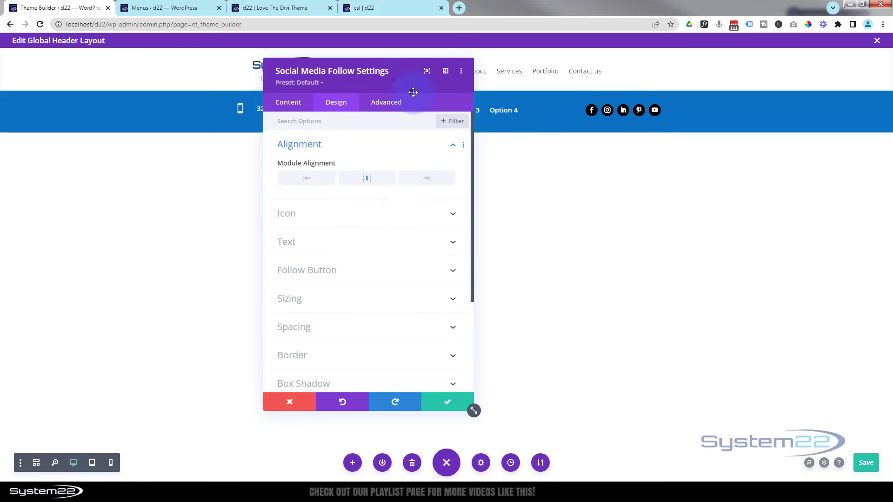
{"action": "left_click_drag", "start_coordinate": [396, 83], "coordinate": [600, 207]}
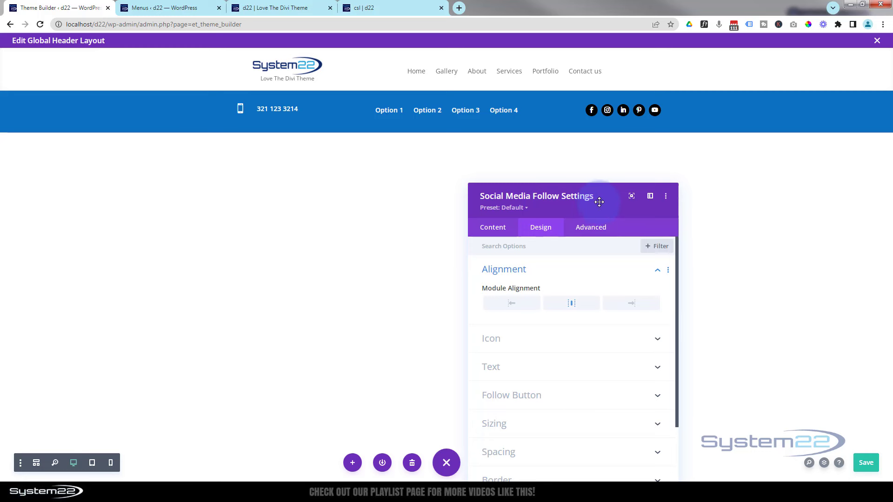
{"action": "left_click_drag", "start_coordinate": [599, 201], "coordinate": [584, 105]}
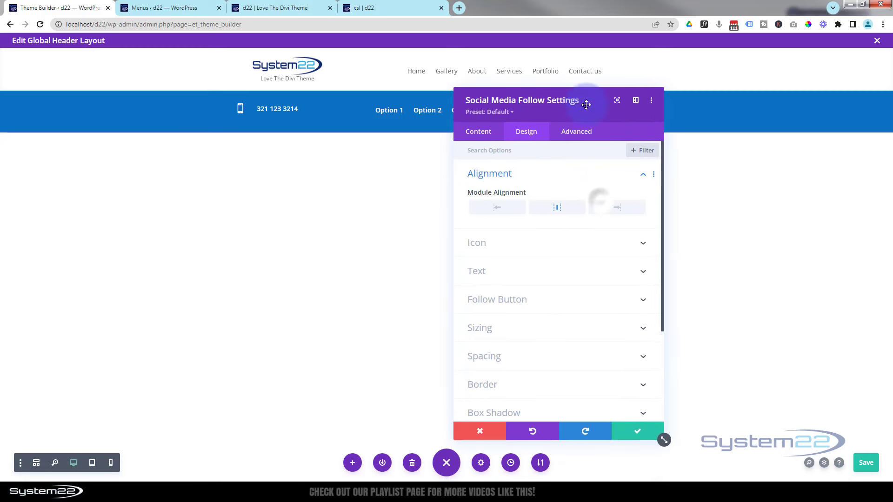
{"action": "left_click", "coordinate": [642, 435]}
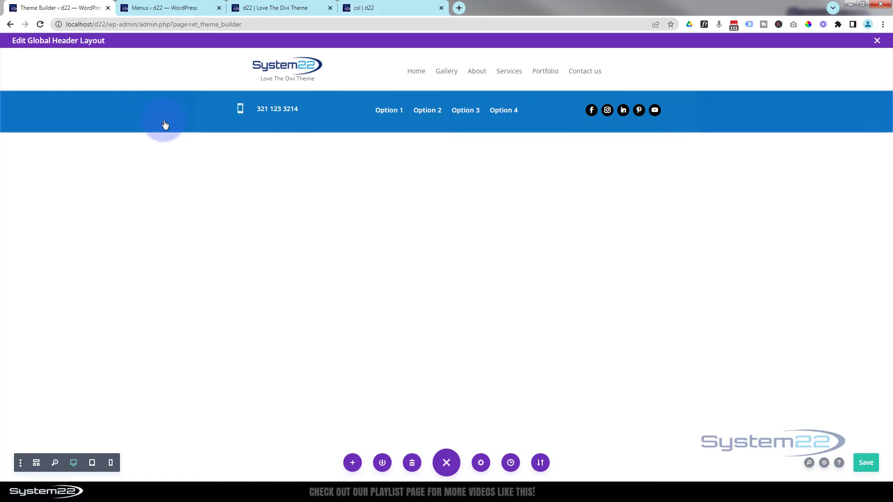
Set the top bar row's top and bottom padding to 5px, linked
{"action": "mouse_move", "coordinate": [164, 122]}
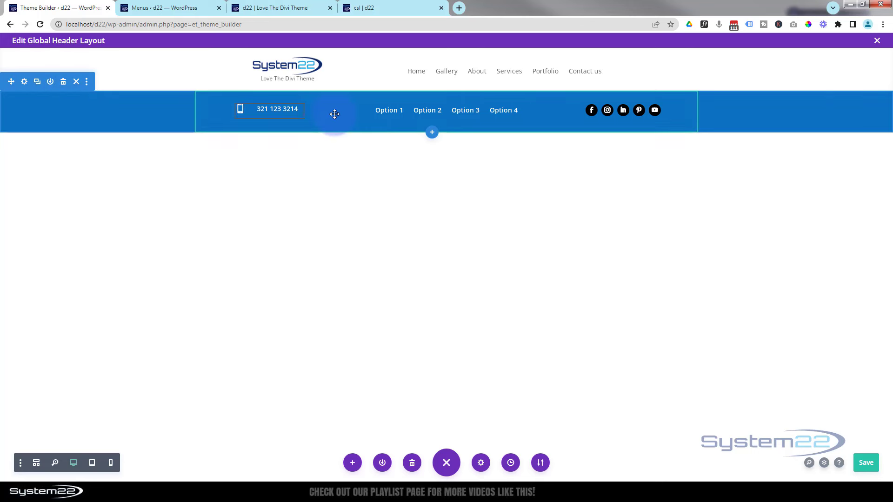
{"action": "mouse_move", "coordinate": [336, 119]}
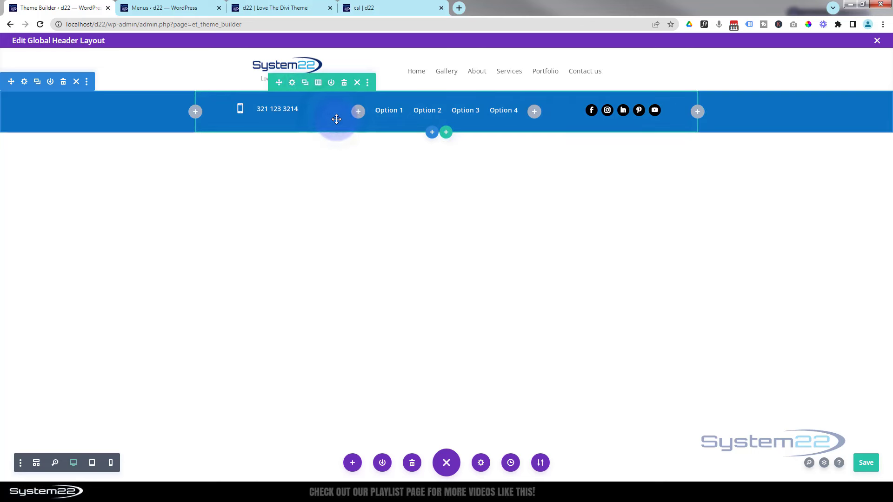
{"action": "left_click", "coordinate": [293, 83]}
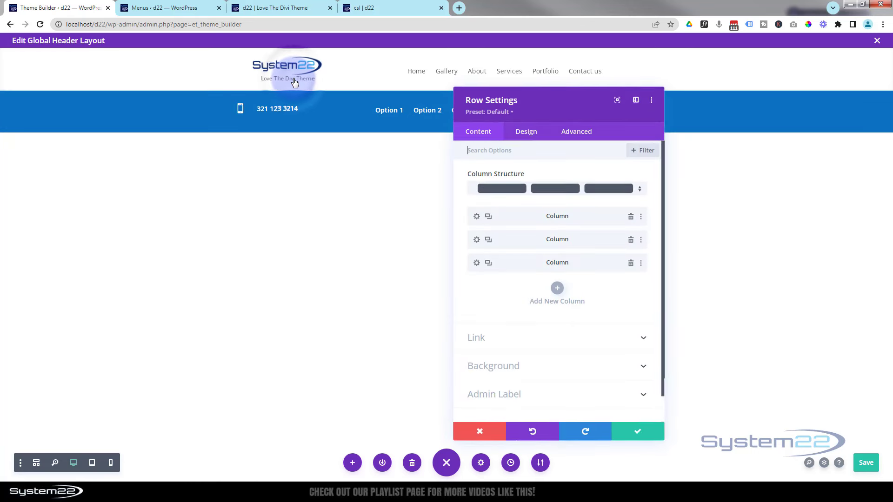
{"action": "left_click", "coordinate": [526, 134]}
{"action": "left_click", "coordinate": [564, 207]}
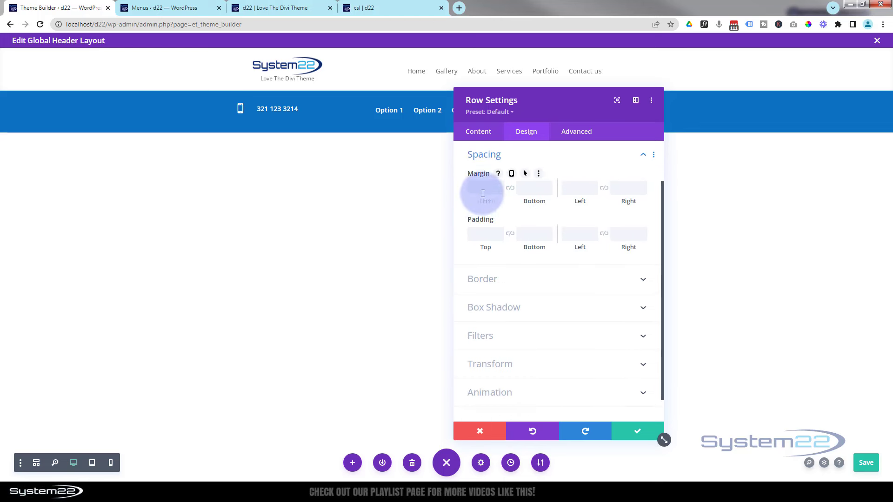
{"action": "left_click", "coordinate": [484, 232]}
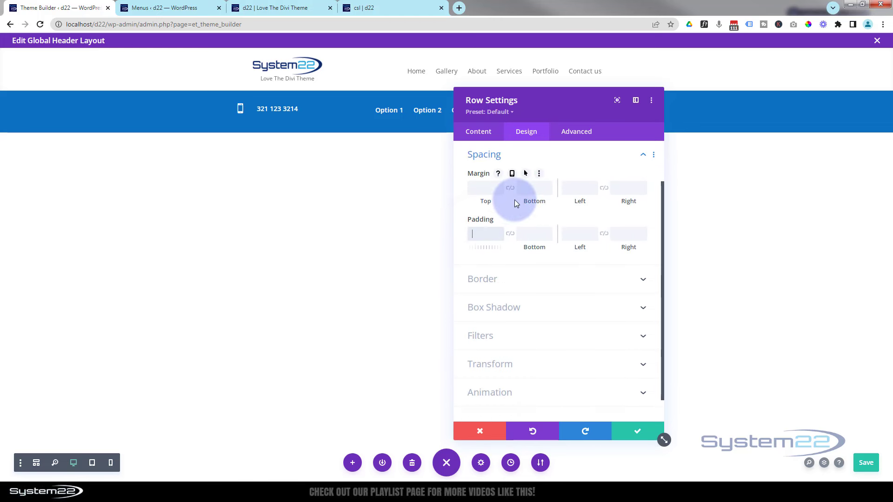
{"action": "type", "text": "5"}
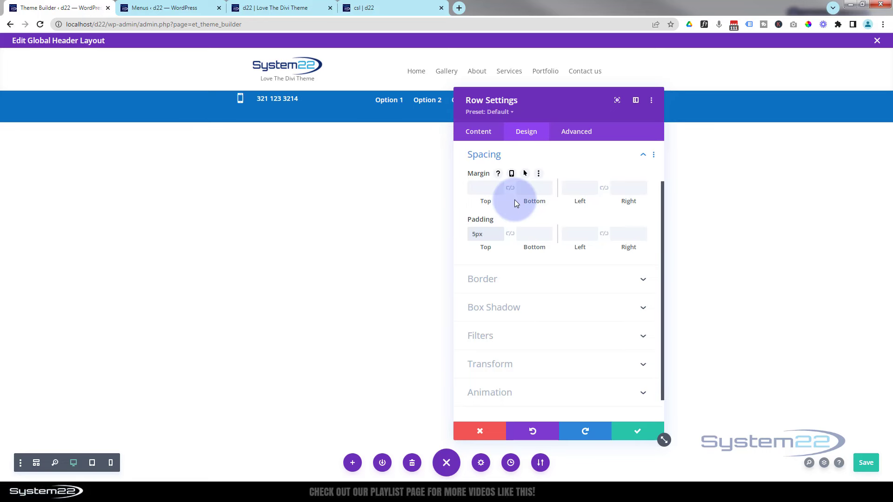
{"action": "left_click", "coordinate": [514, 232]}
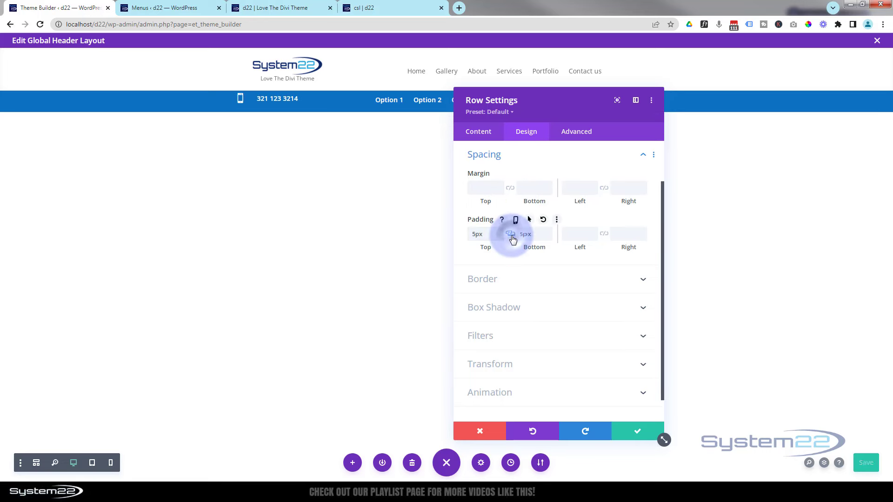
{"action": "left_click_drag", "start_coordinate": [631, 107], "coordinate": [688, 159]}
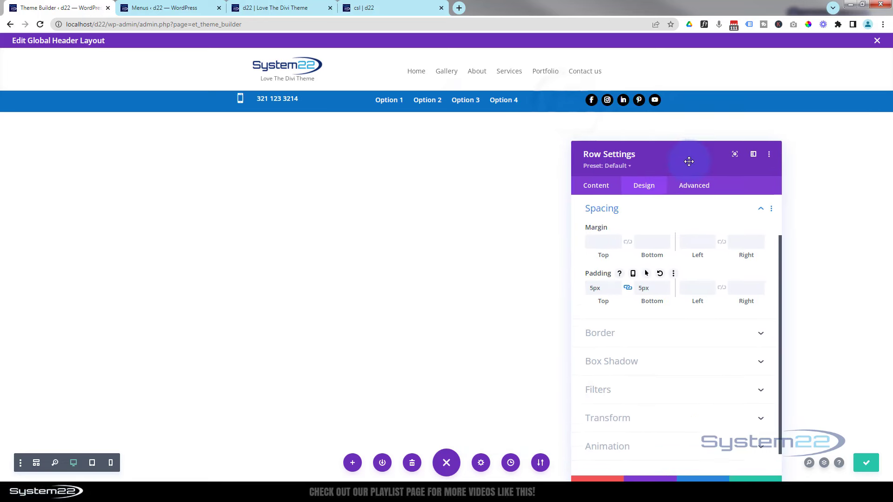
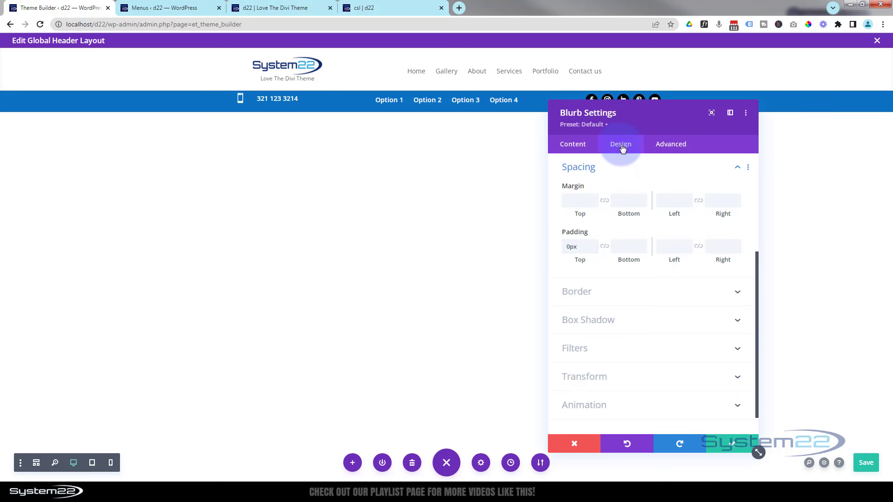
Translate the phone-number blurb 5px down on the Y axis, save the layout, and apply the blurb settings
{"action": "scroll", "coordinate": [629, 397], "scroll_direction": "down", "scroll_amount": 1}
{"action": "left_click", "coordinate": [628, 350]}
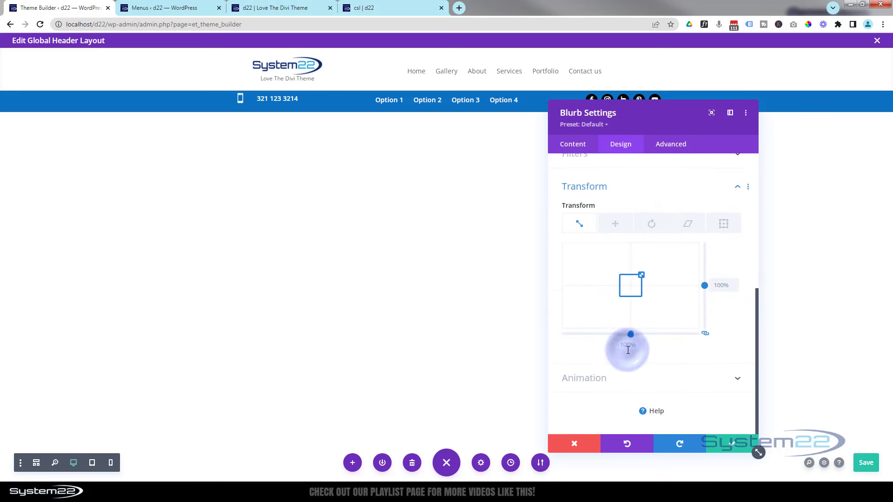
{"action": "left_click", "coordinate": [615, 224]}
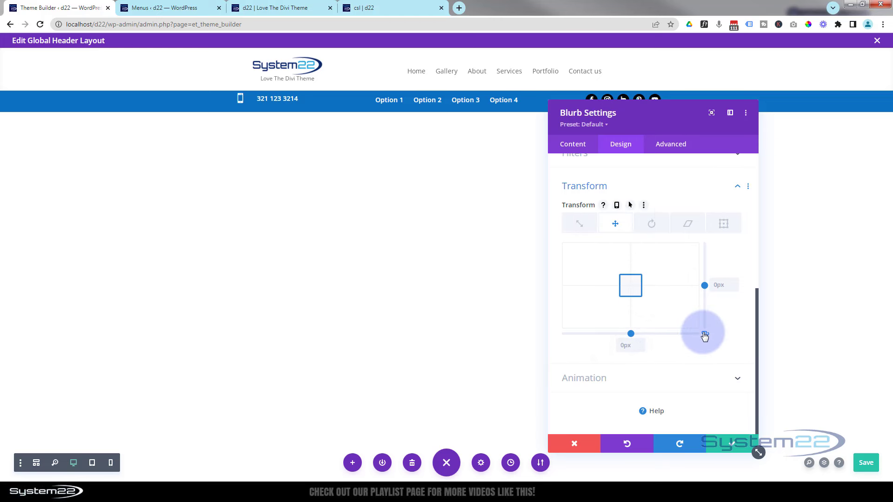
{"action": "left_click", "coordinate": [737, 286]}
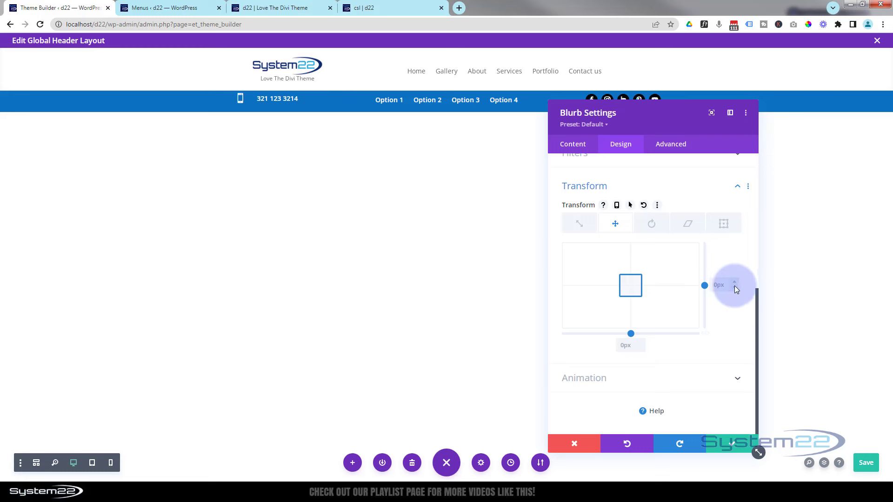
{"action": "left_click", "coordinate": [732, 280]}
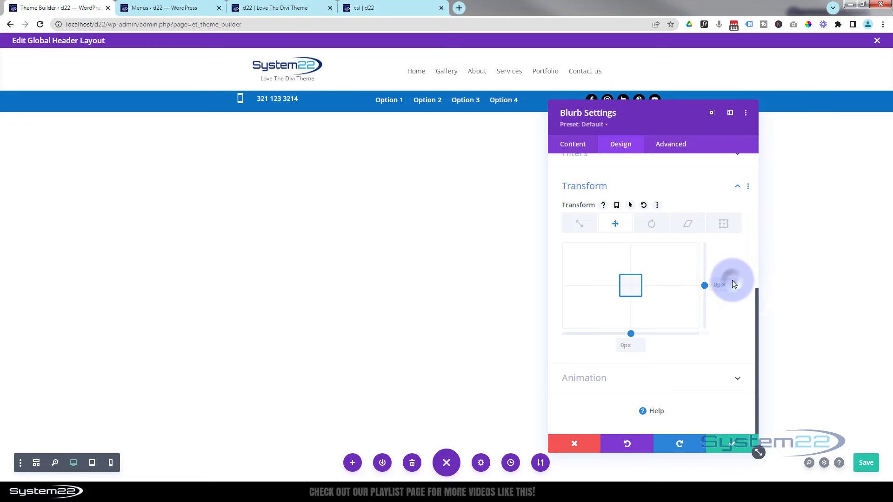
{"action": "key", "text": "Up"}
{"action": "key", "text": "Up"}
{"action": "key", "text": "Up"}
{"action": "key", "text": "Up"}
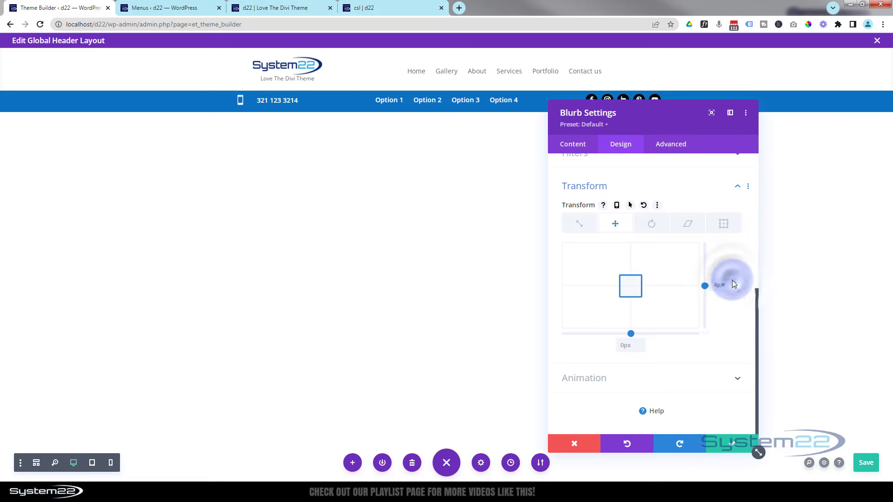
{"action": "key", "text": "Up"}
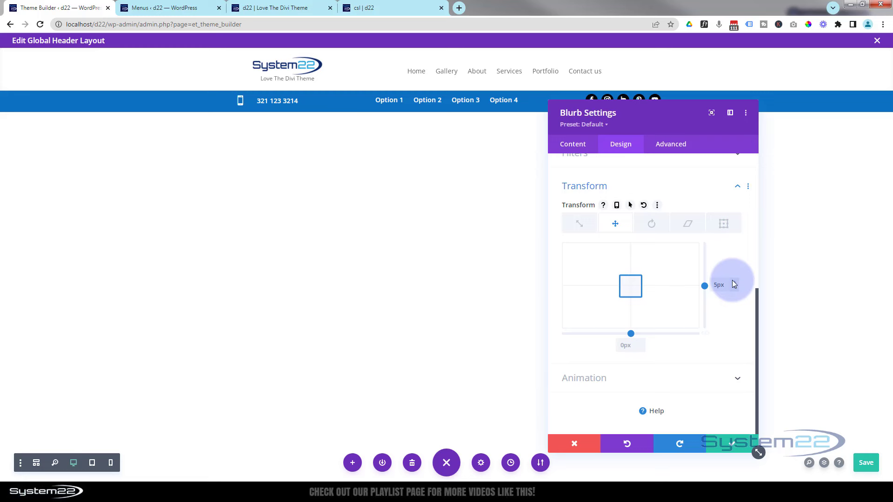
{"action": "key", "text": "ctrl+s"}
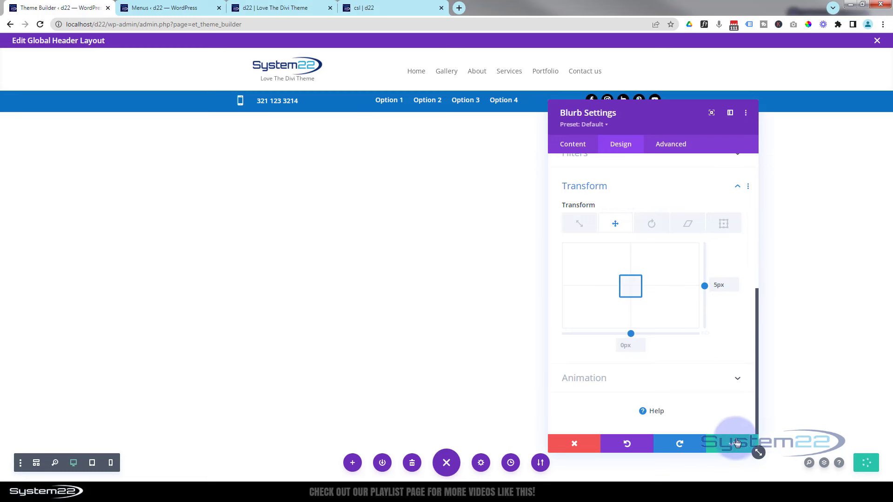
{"action": "left_click", "coordinate": [737, 444]}
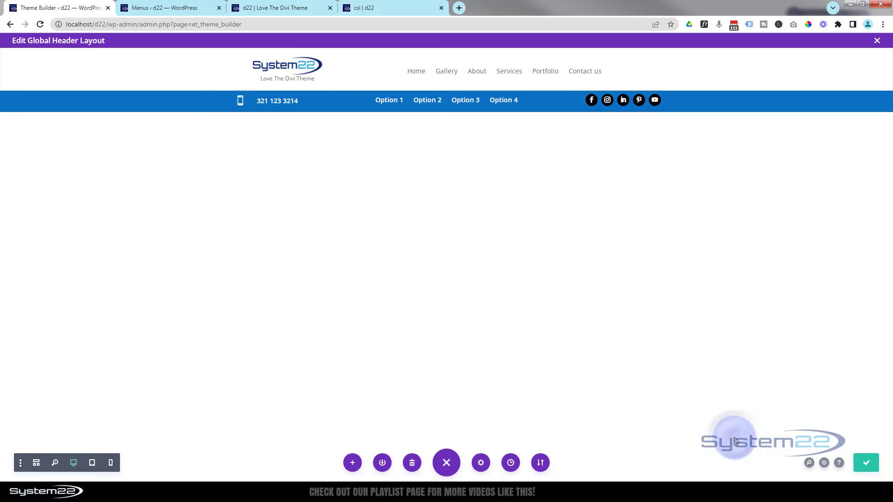
Give the Option 1–4 menu module 2px top padding and apply its settings
{"action": "left_click", "coordinate": [428, 101]}
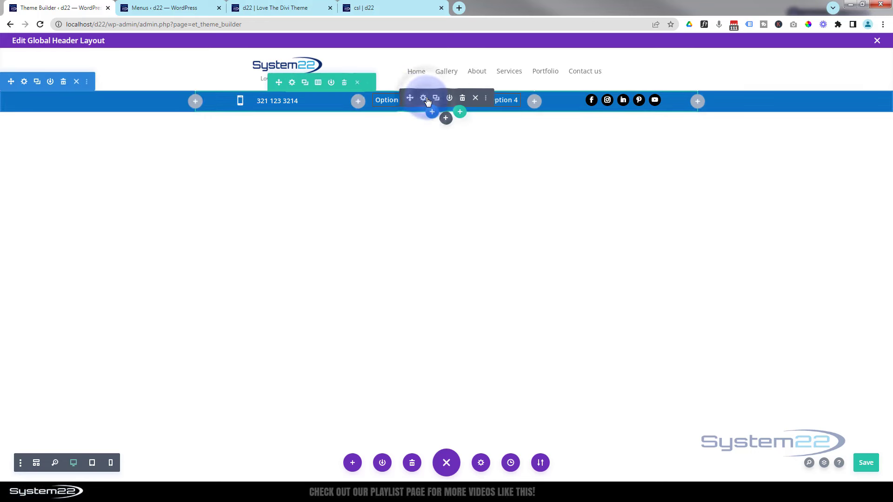
{"action": "left_click", "coordinate": [424, 97]}
{"action": "left_click", "coordinate": [620, 144]}
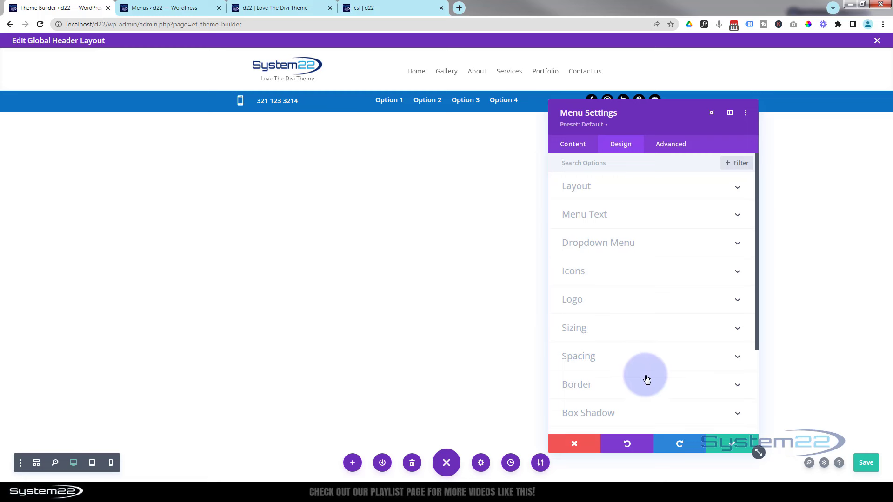
{"action": "left_click", "coordinate": [631, 356]}
{"action": "left_click", "coordinate": [594, 247]}
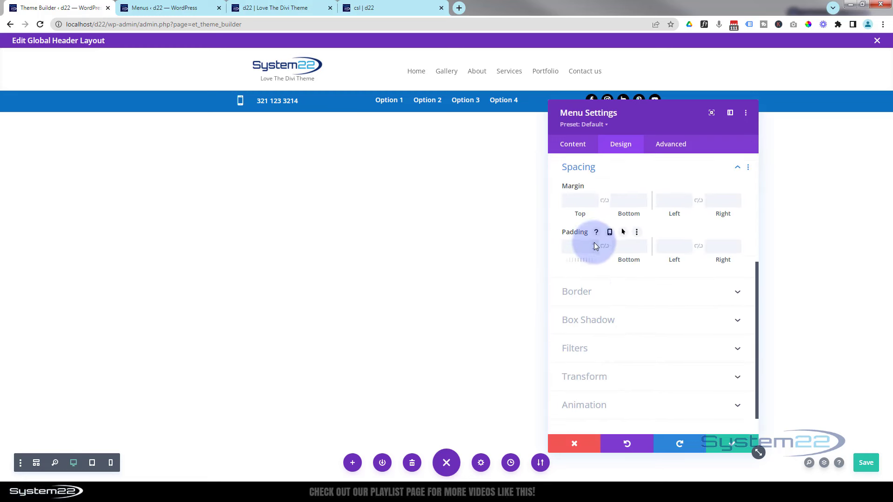
{"action": "type", "text": "2px"}
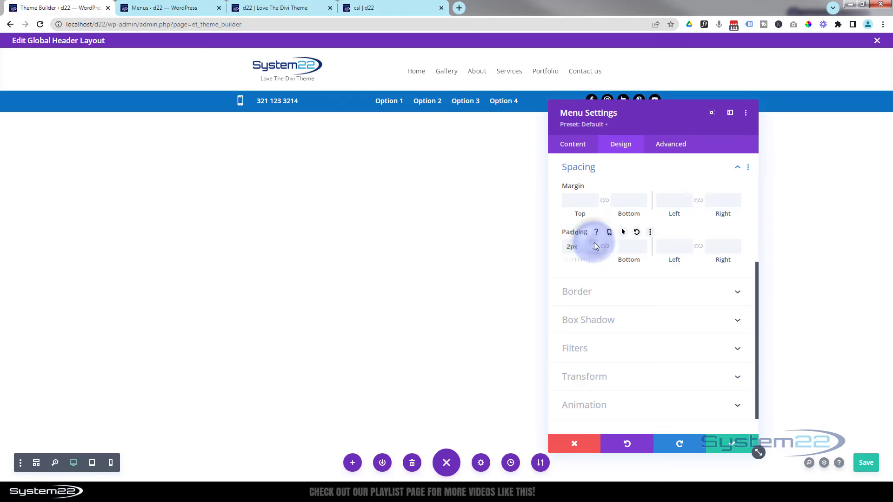
{"action": "left_click", "coordinate": [721, 443]}
{"action": "left_click", "coordinate": [532, 225]}
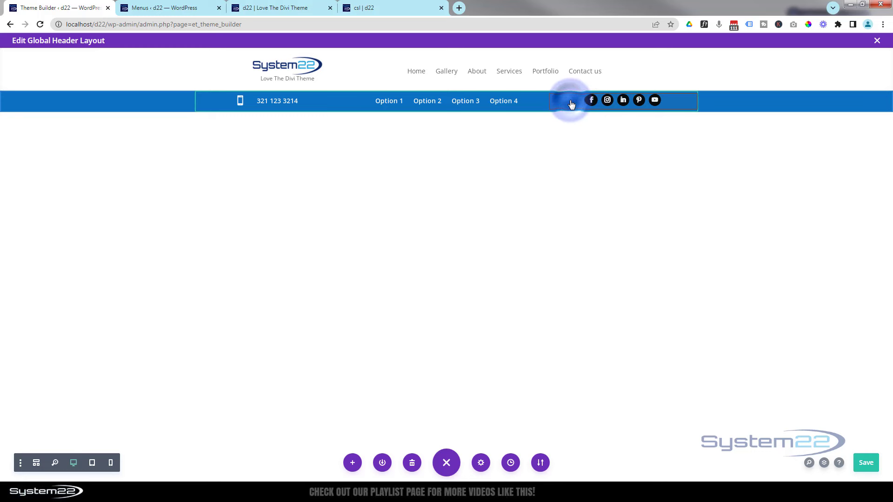
Translate the Social Media Follow icons 2px down on the Y axis and apply the settings
{"action": "left_click", "coordinate": [601, 98]}
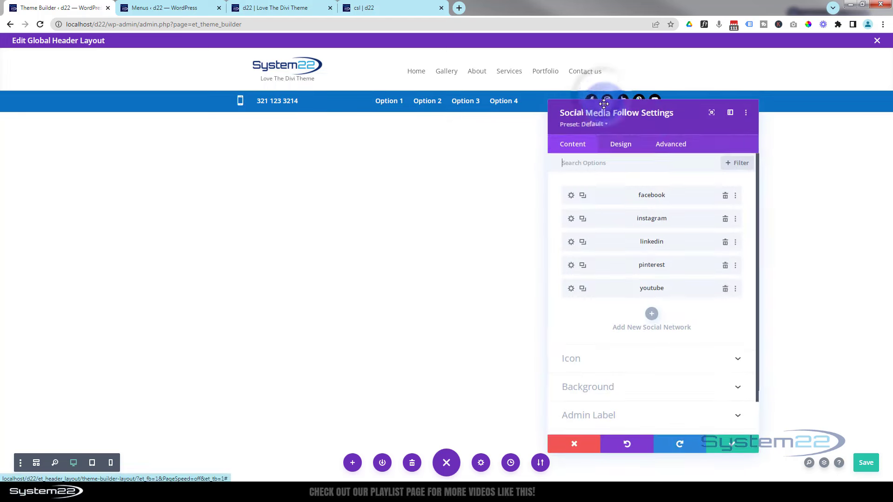
{"action": "left_click_drag", "start_coordinate": [653, 131], "coordinate": [389, 131]}
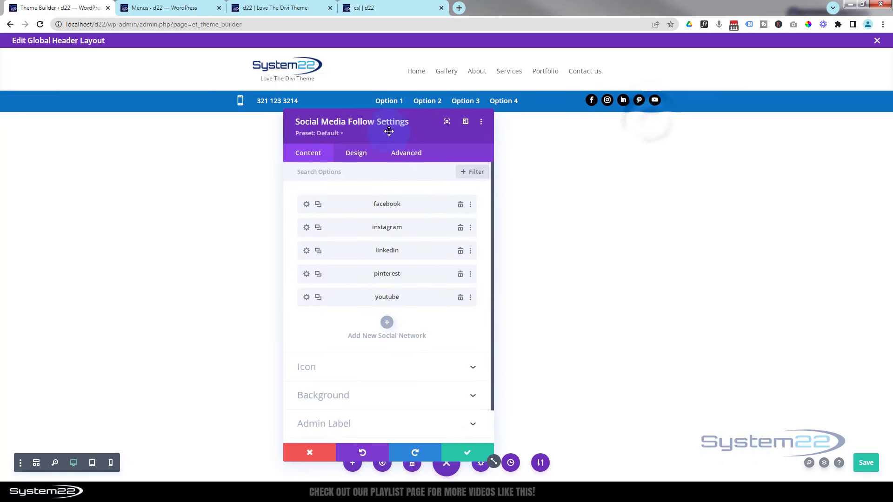
{"action": "left_click", "coordinate": [363, 157]}
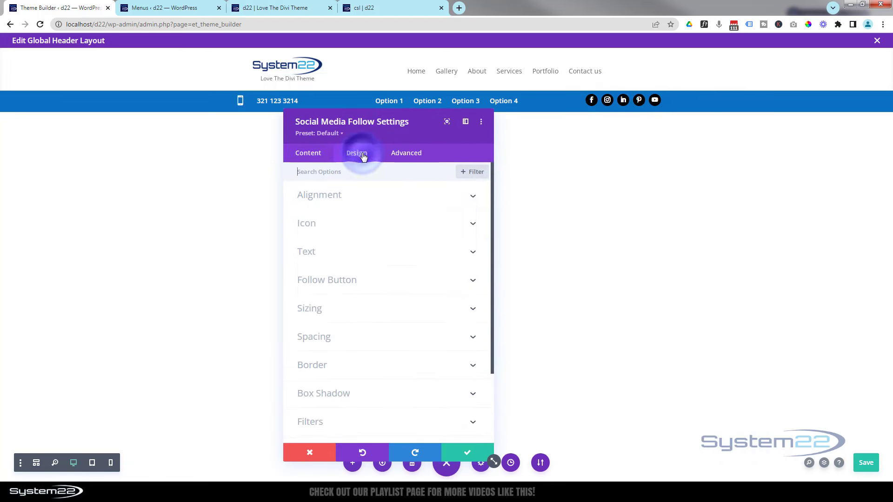
{"action": "scroll", "coordinate": [367, 403], "scroll_direction": "down", "scroll_amount": 3}
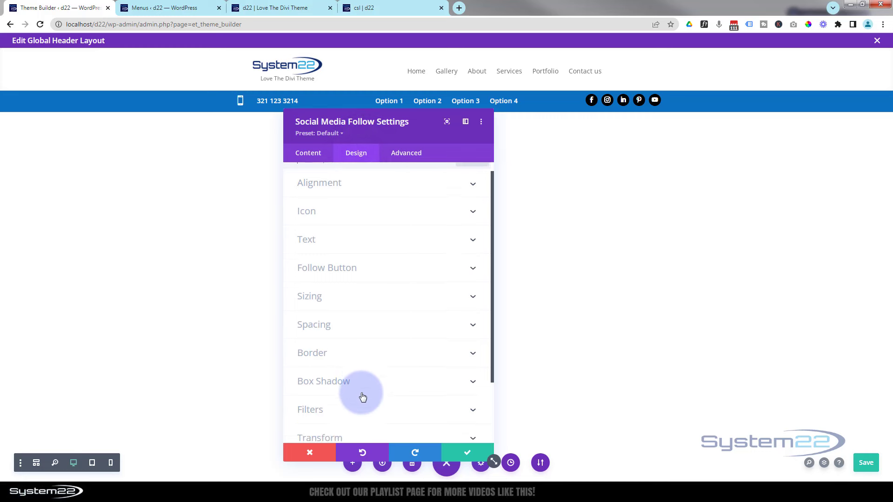
{"action": "left_click", "coordinate": [367, 366]}
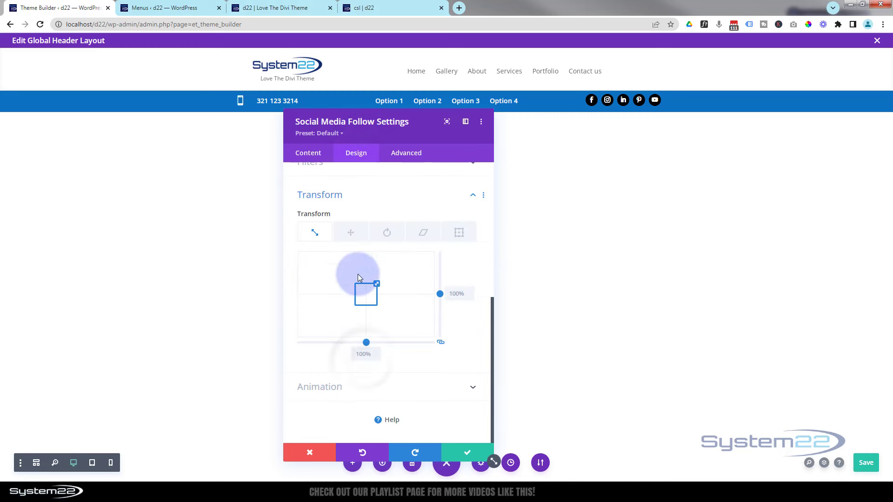
{"action": "left_click", "coordinate": [439, 343]}
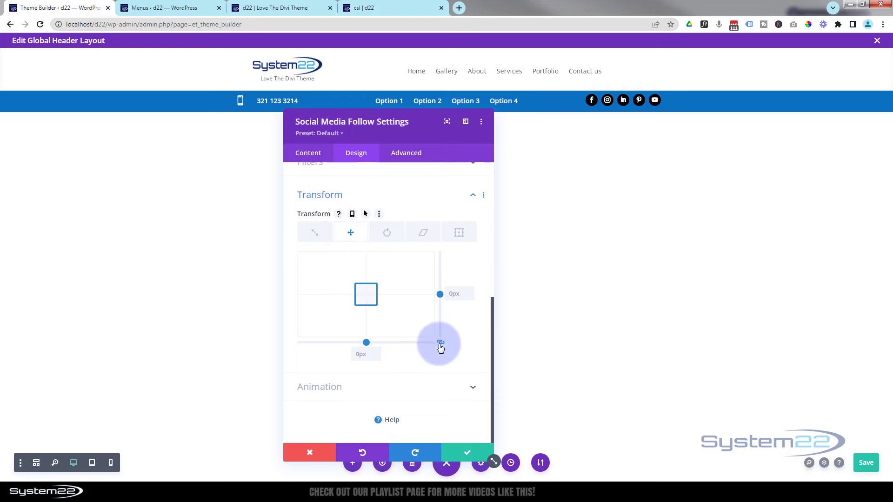
{"action": "key", "text": "Up"}
{"action": "key", "text": "Up"}
{"action": "left_click", "coordinate": [470, 294]}
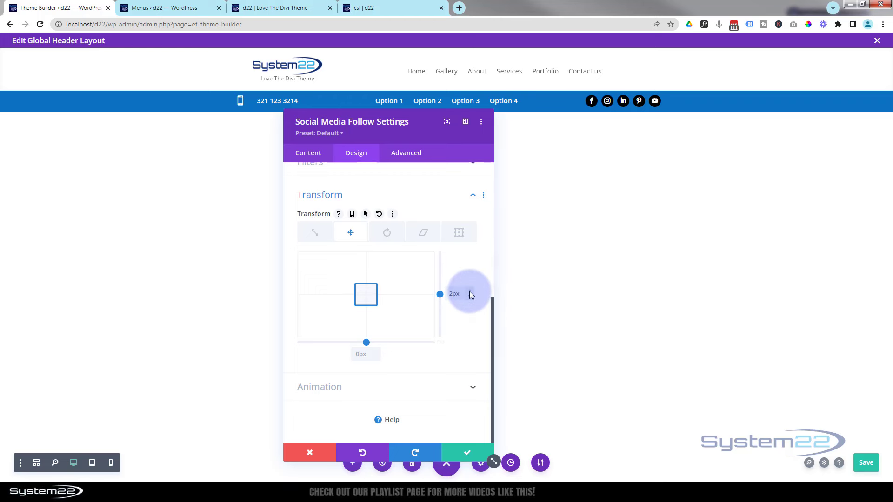
{"action": "left_click", "coordinate": [467, 454]}
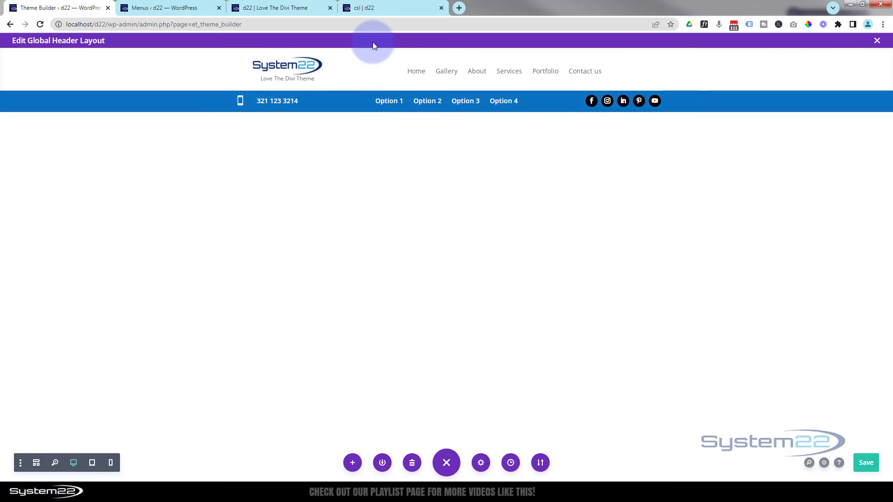
Move the blue bar section above the white logo and menu section in Layers, then save the layout
{"action": "key", "text": "ctrl+s"}
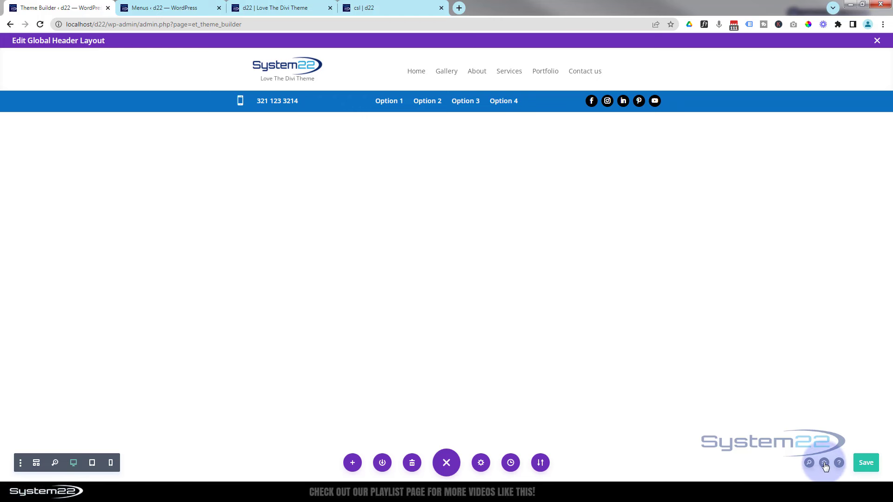
{"action": "left_click", "coordinate": [825, 463]}
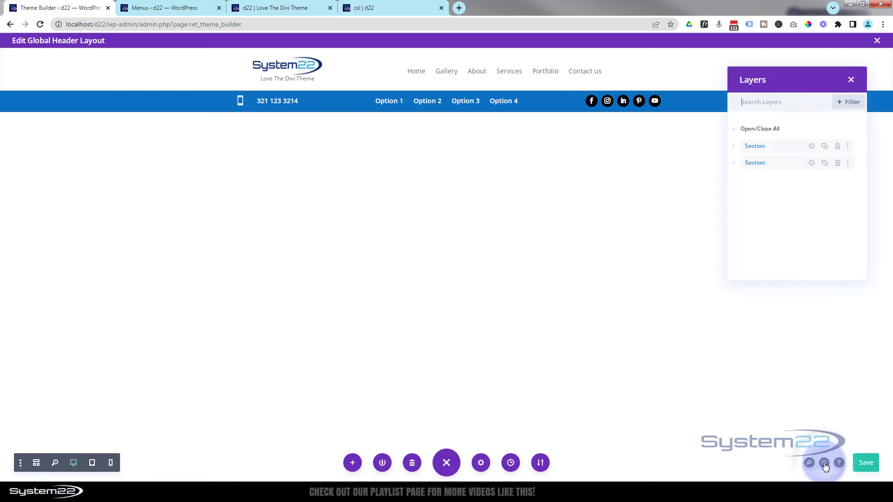
{"action": "left_click_drag", "start_coordinate": [769, 163], "coordinate": [773, 136]}
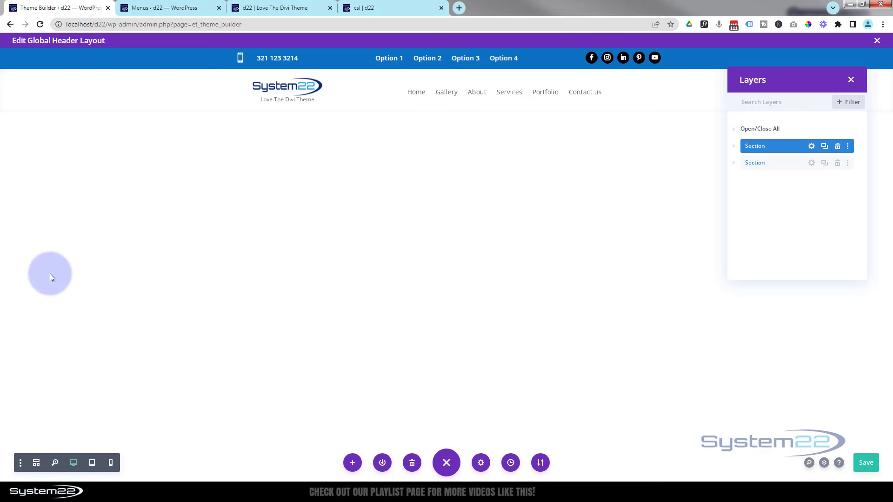
{"action": "left_click", "coordinate": [852, 81]}
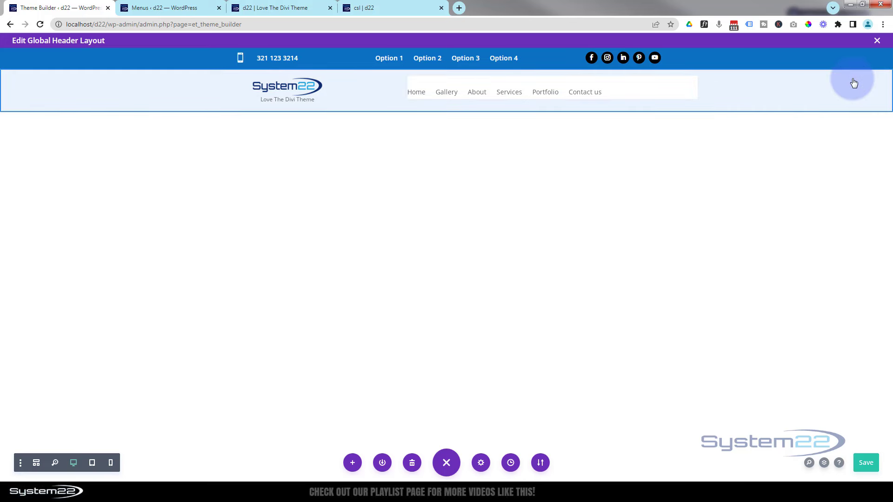
{"action": "left_click", "coordinate": [867, 465]}
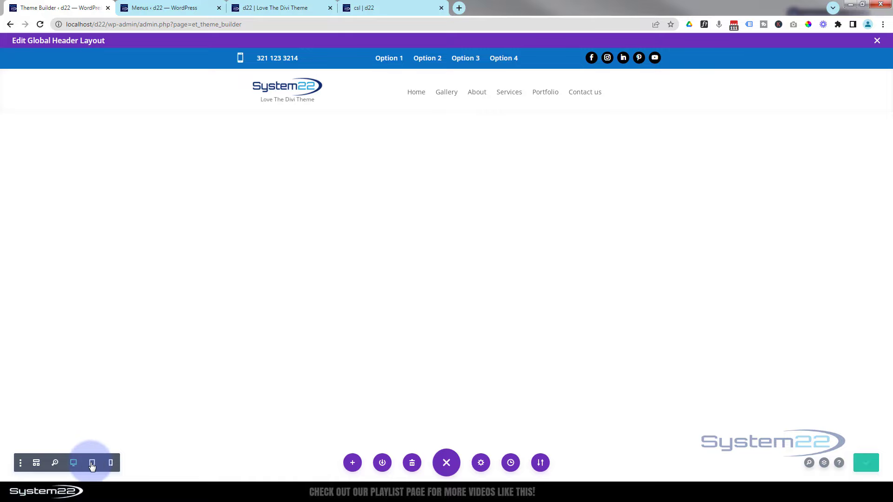
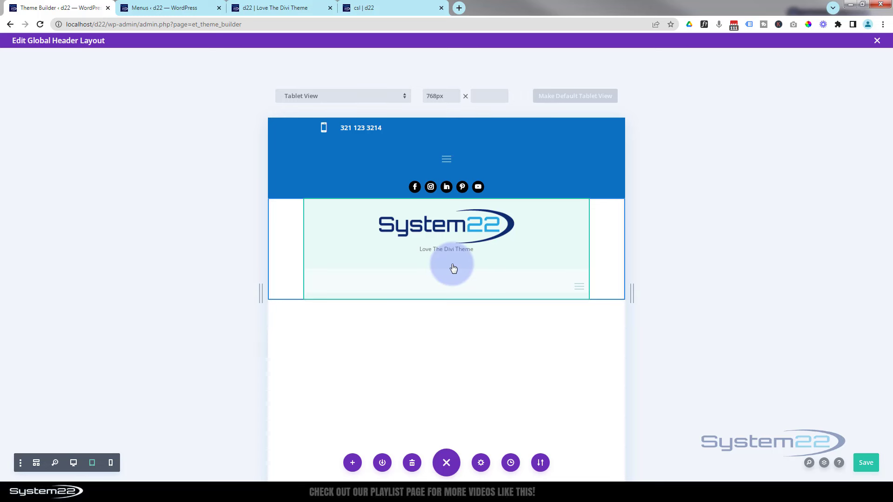
Resize the mobile menu module's height, save the header, and preview it at desktop width
{"action": "left_click_drag", "start_coordinate": [453, 272], "coordinate": [459, 268]}
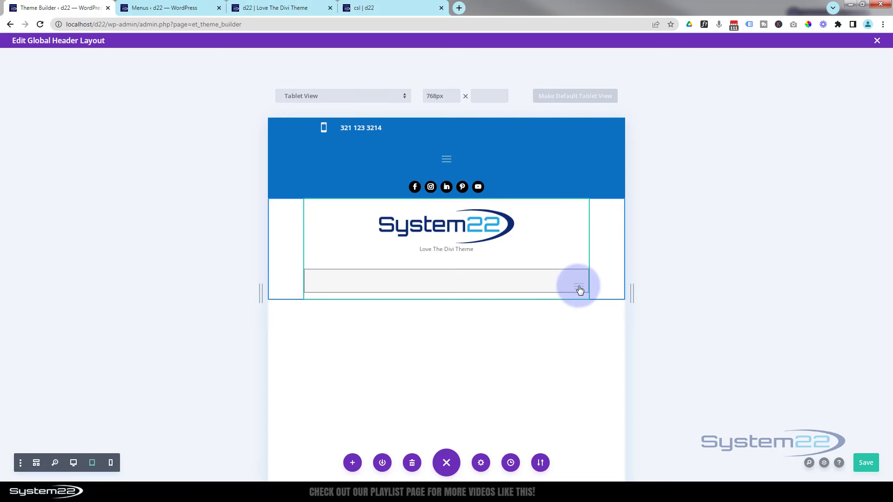
{"action": "key", "text": "ctrl+s"}
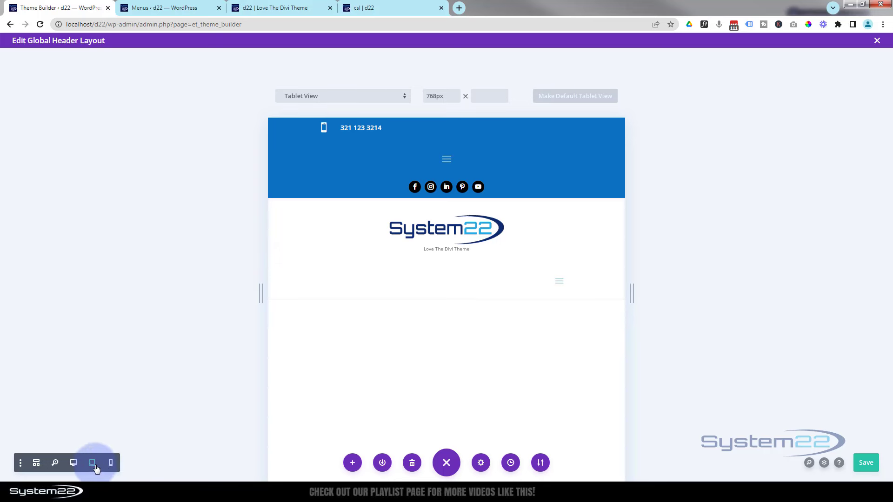
{"action": "left_click", "coordinate": [73, 462]}
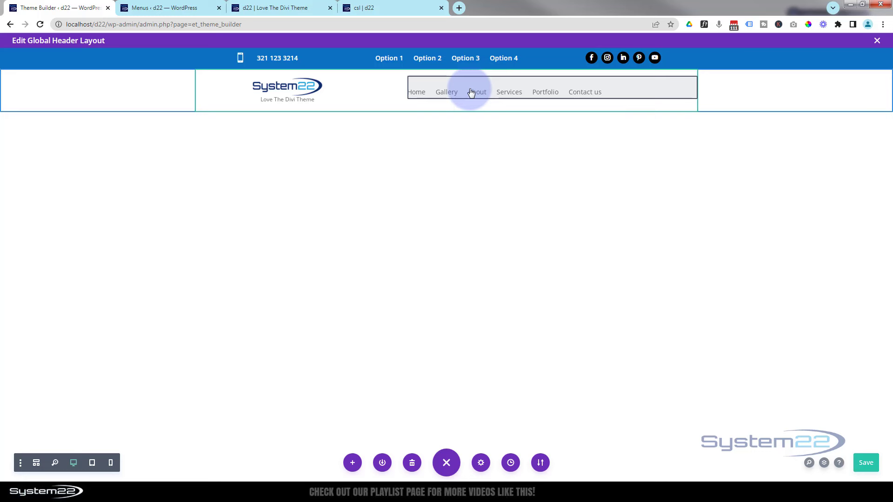
Set the desktop menu module's Design > Layout style to Centered and apply the change
{"action": "left_click", "coordinate": [471, 93]}
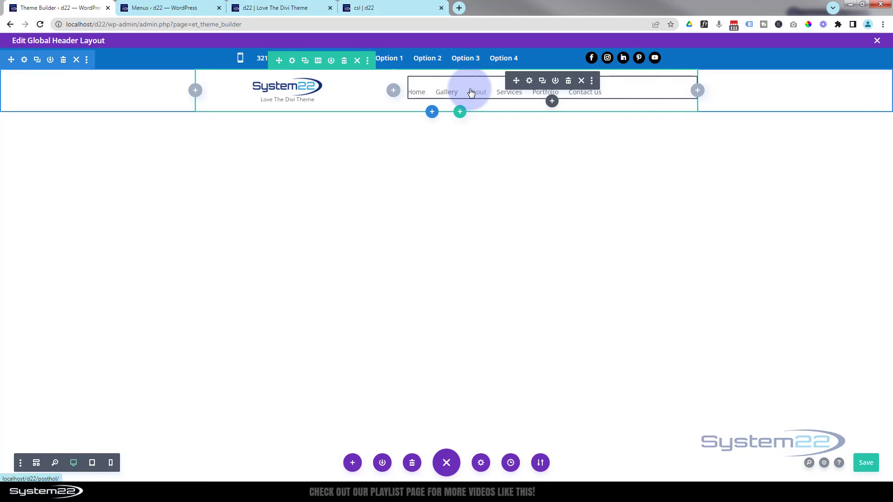
{"action": "left_click", "coordinate": [530, 82]}
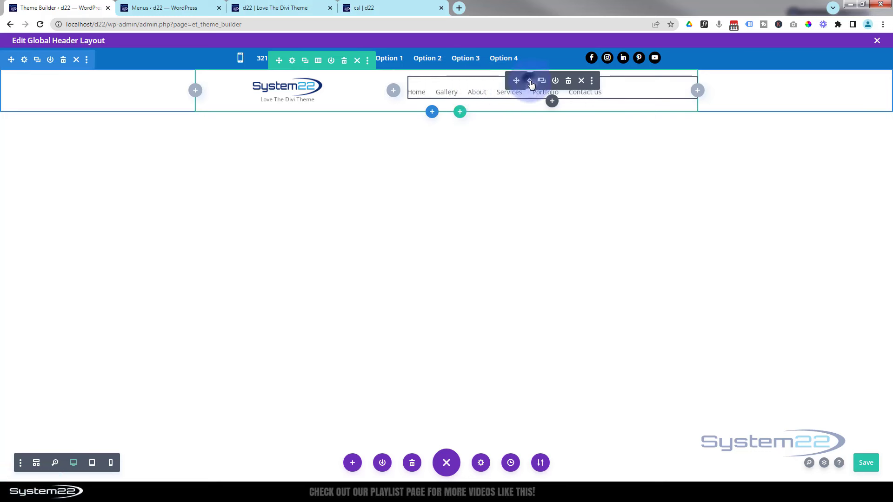
{"action": "left_click", "coordinate": [362, 159]}
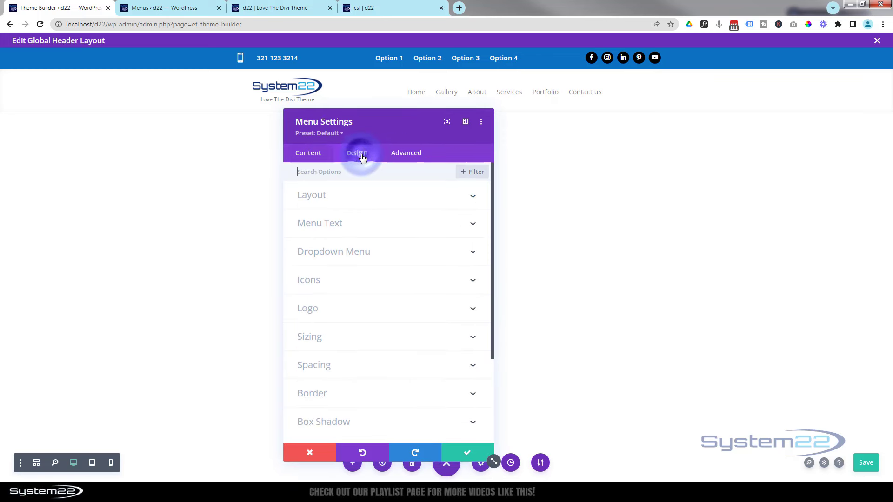
{"action": "left_click", "coordinate": [378, 194]}
{"action": "left_click", "coordinate": [377, 199]}
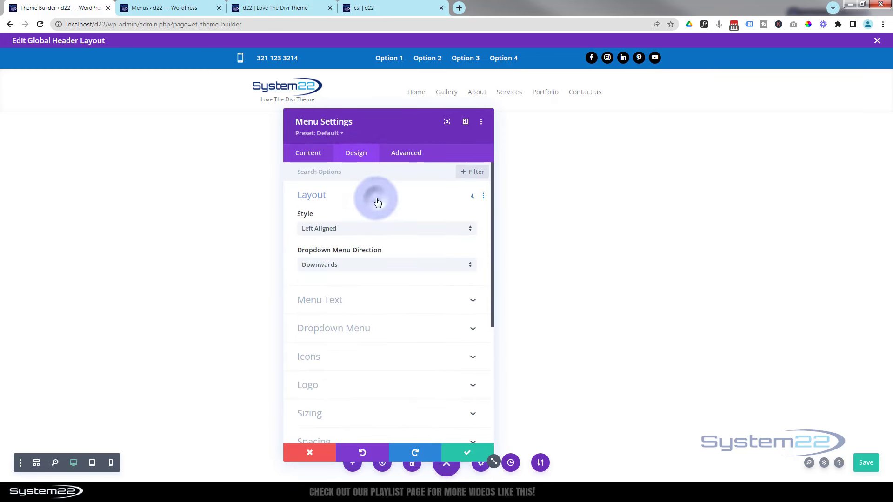
{"action": "left_click", "coordinate": [350, 229]}
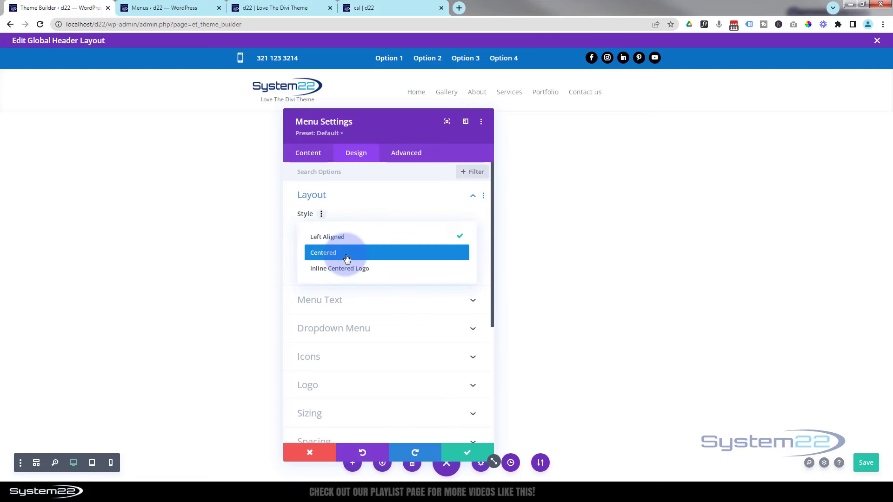
{"action": "left_click", "coordinate": [346, 255]}
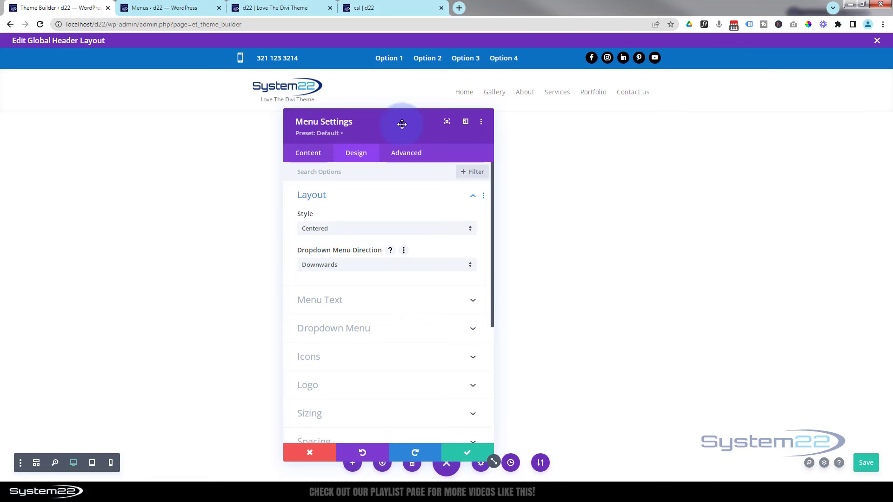
{"action": "left_click", "coordinate": [454, 450]}
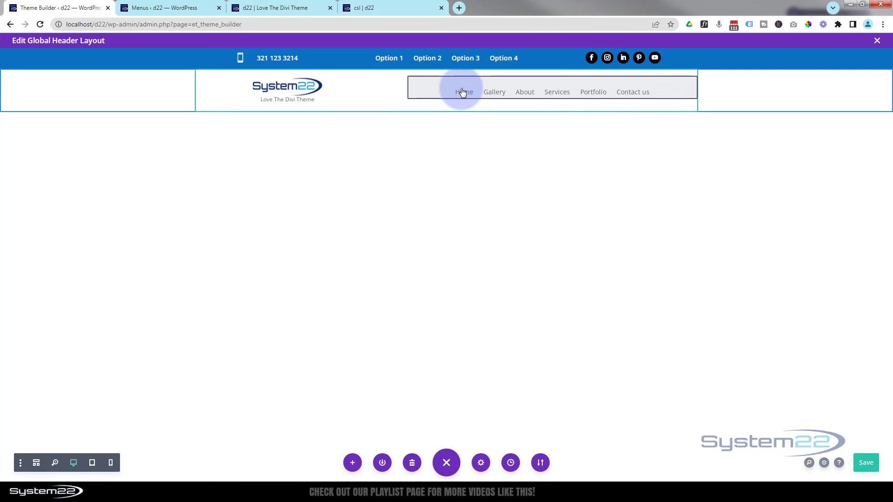
Save the header, reload the front-end page, and open DevTools to preview at iPhone 12 Pro size
{"action": "left_click", "coordinate": [858, 463]}
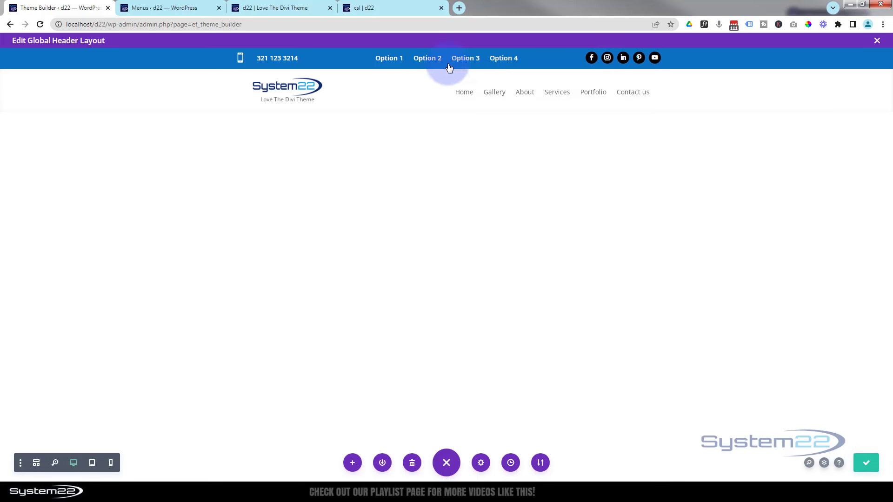
{"action": "left_click", "coordinate": [416, 7]}
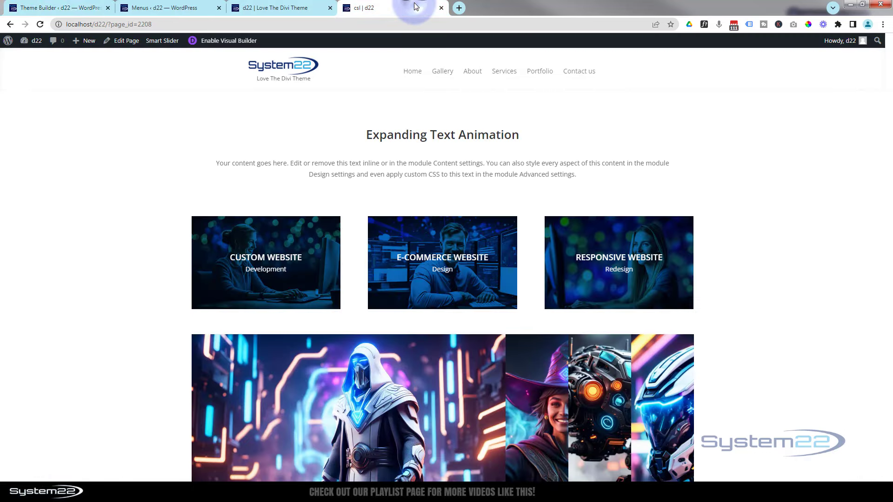
{"action": "left_click", "coordinate": [41, 24]}
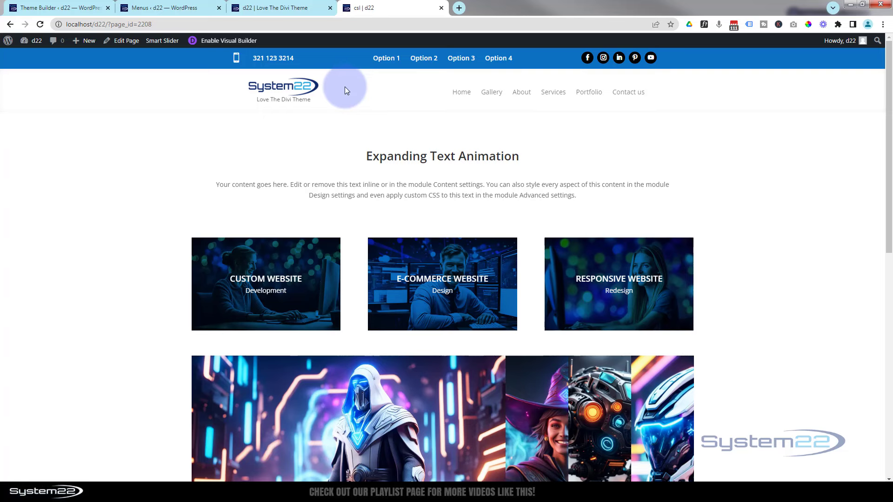
{"action": "key", "text": "ctrl+shift+i"}
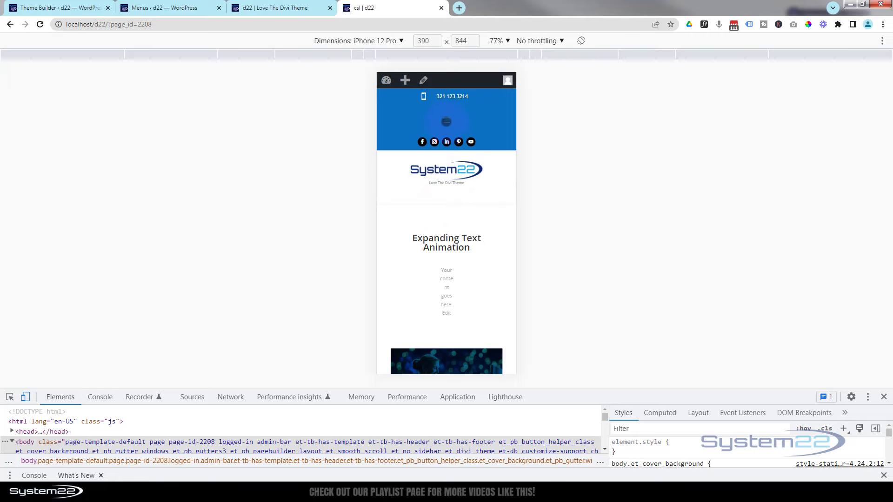
Open and close the hamburger menu in the phone preview, then return to the Theme Builder
{"action": "left_click", "coordinate": [446, 121]}
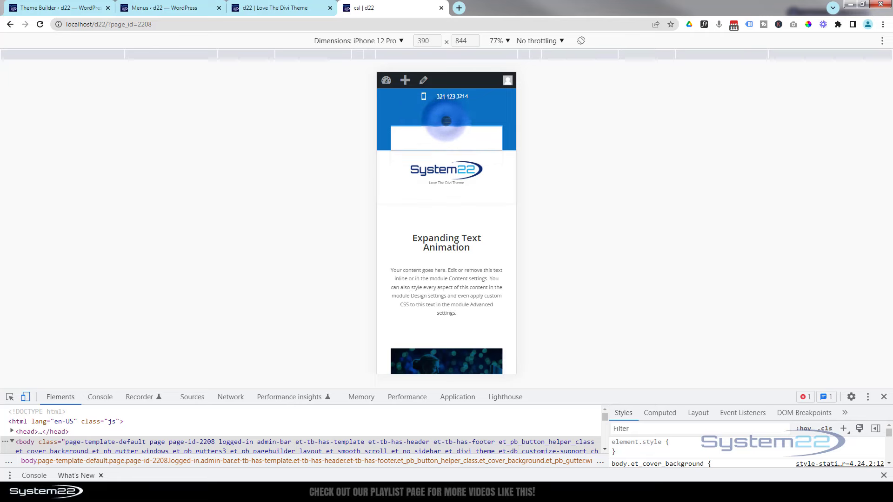
{"action": "left_click", "coordinate": [447, 120]}
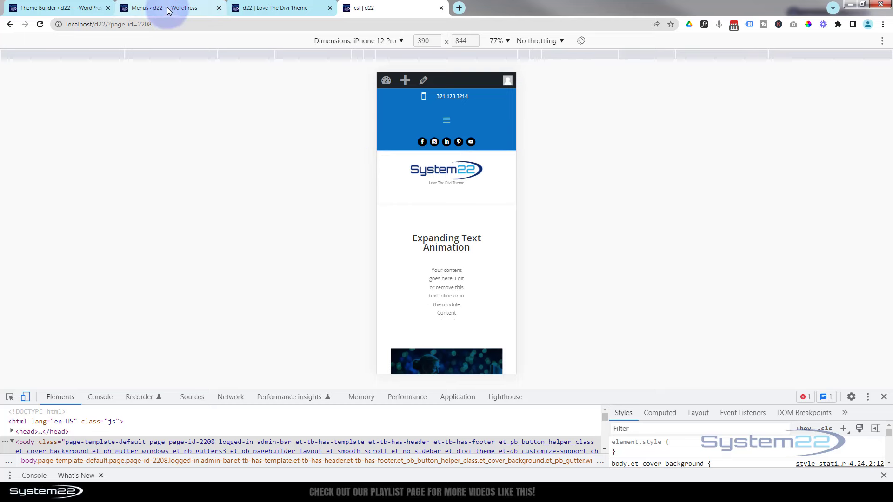
{"action": "left_click", "coordinate": [76, 9]}
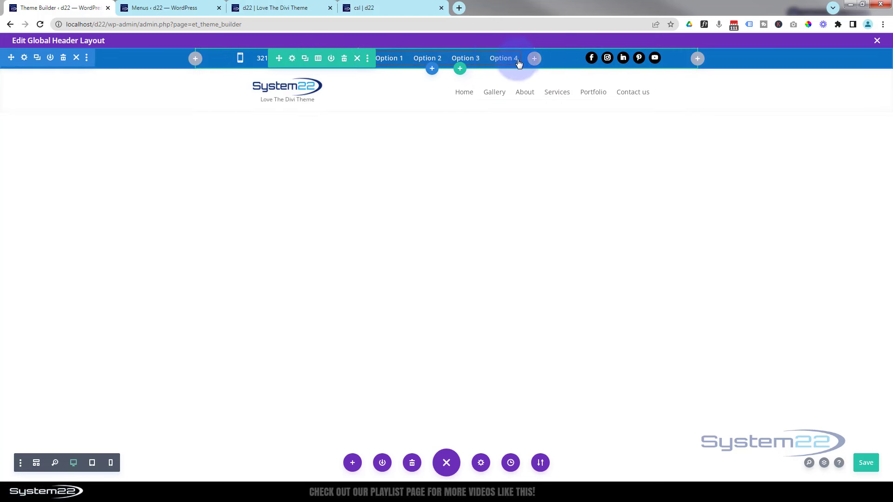
Disable the top bar's middle Option 1–4 column on phone and tablet, then close the row settings
{"action": "left_click", "coordinate": [293, 59]}
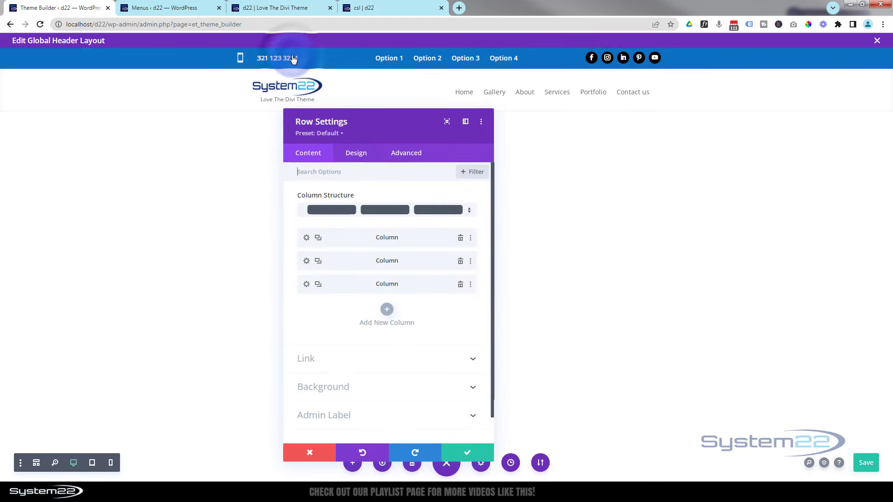
{"action": "left_click", "coordinate": [306, 262]}
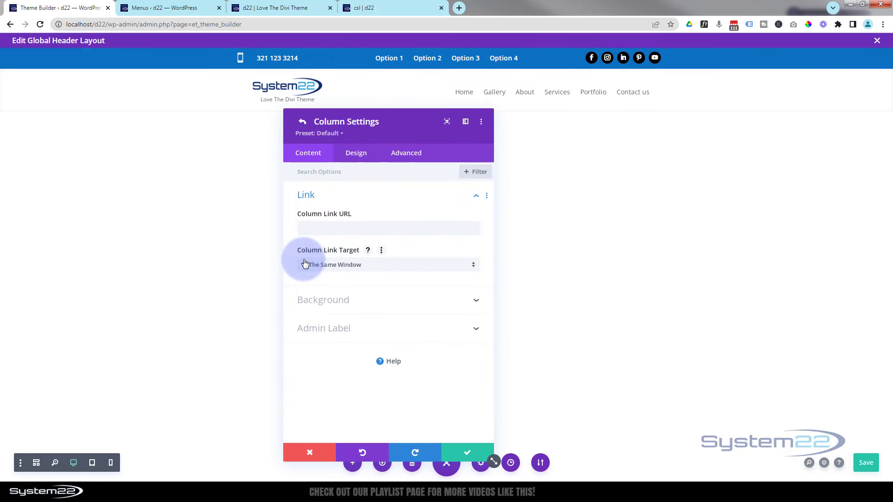
{"action": "left_click", "coordinate": [413, 155]}
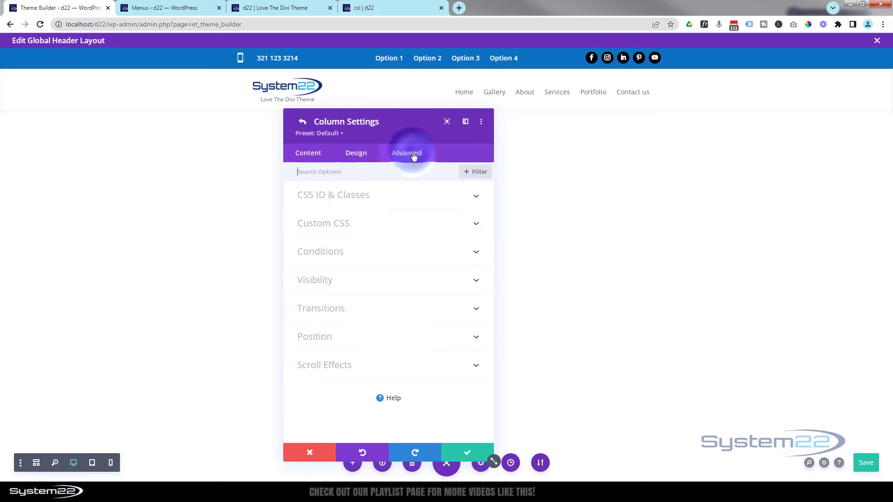
{"action": "left_click", "coordinate": [400, 284]}
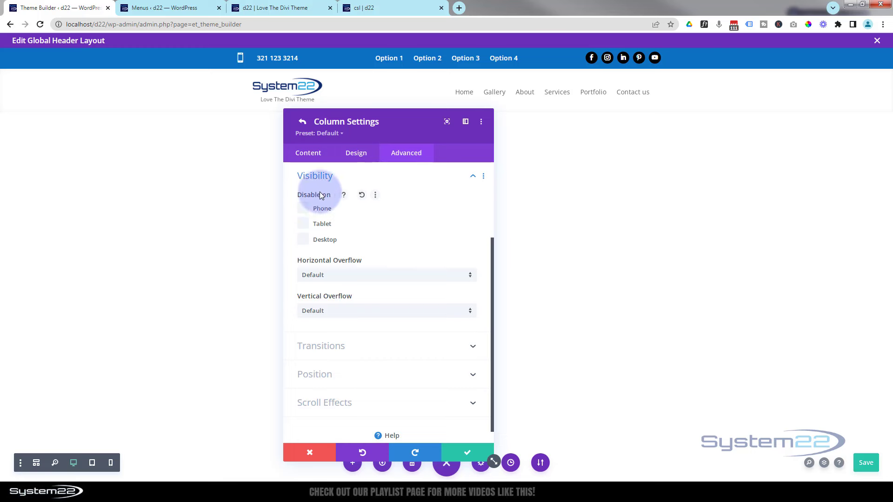
{"action": "left_click", "coordinate": [304, 210]}
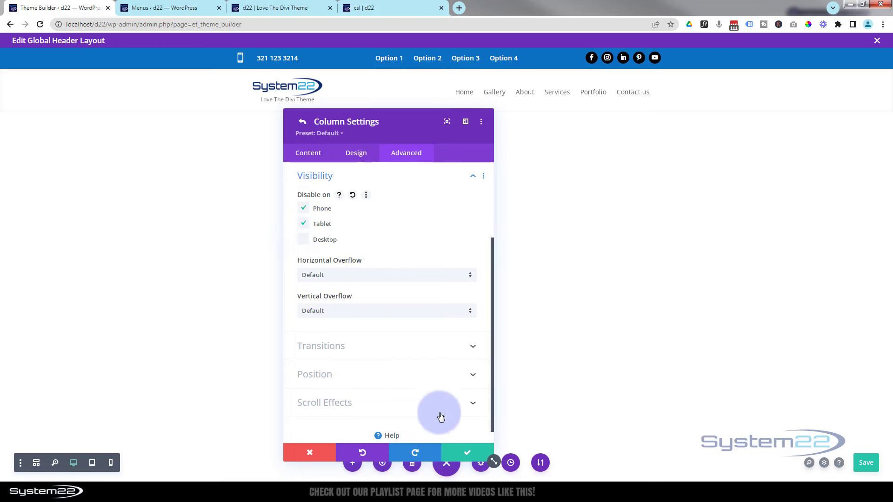
{"action": "left_click", "coordinate": [459, 452]}
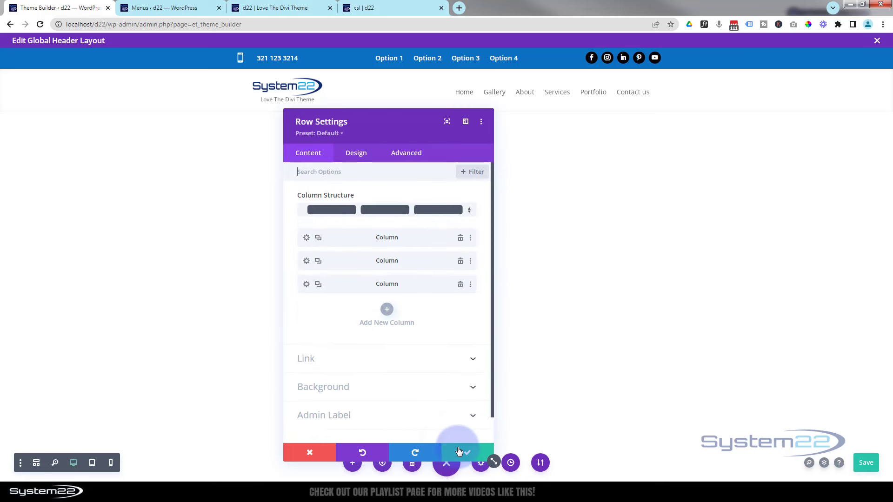
{"action": "left_click", "coordinate": [462, 448]}
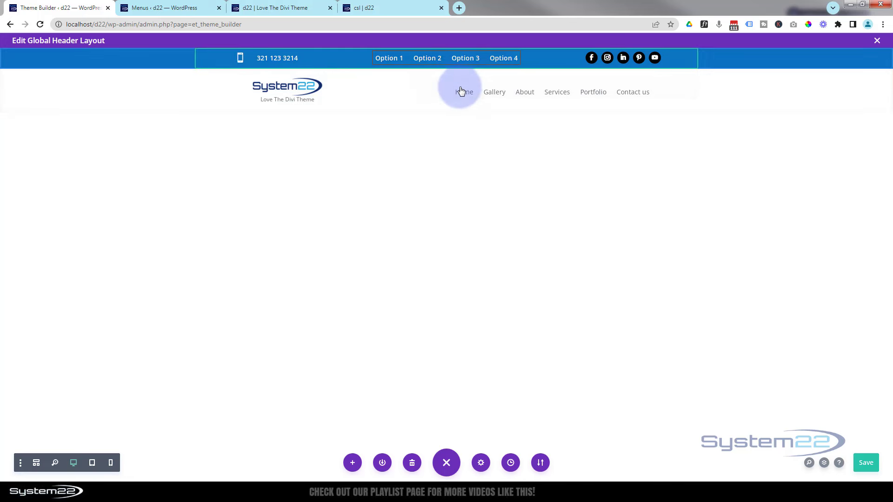
Disable the six-item desktop menu module on phone and tablet in its Advanced Visibility settings
{"action": "left_click", "coordinate": [445, 91]}
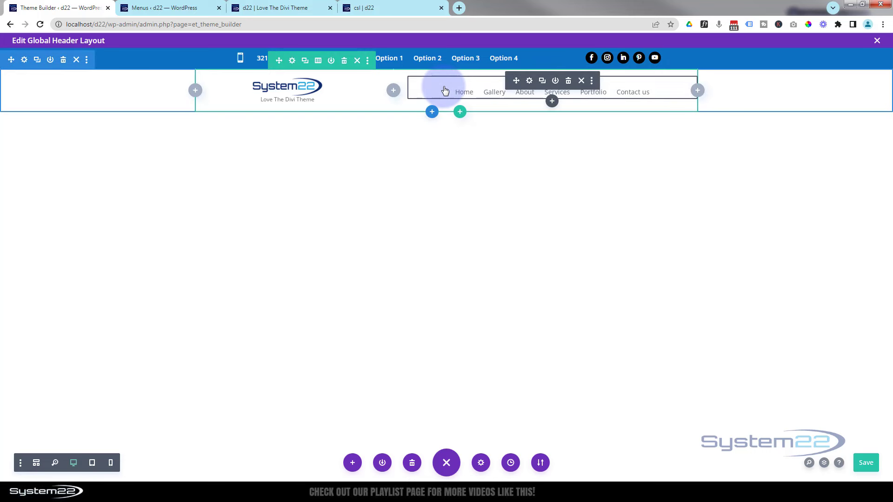
{"action": "left_click", "coordinate": [530, 82]}
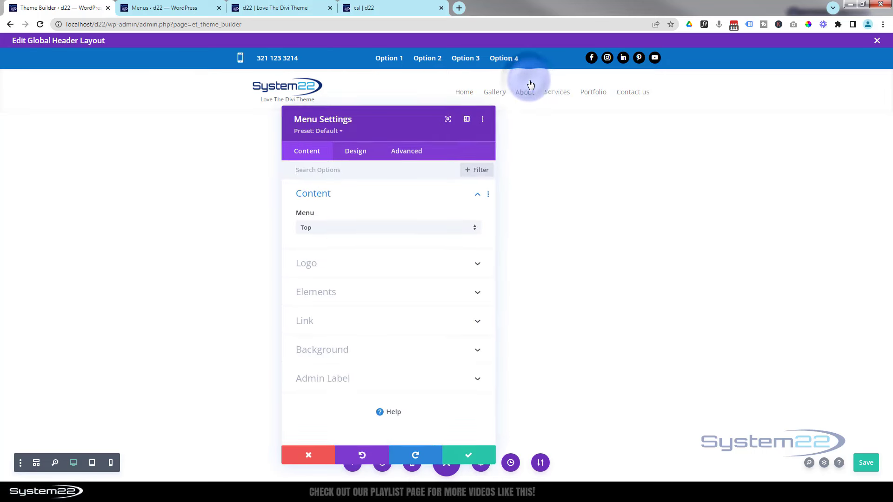
{"action": "left_click", "coordinate": [406, 155]}
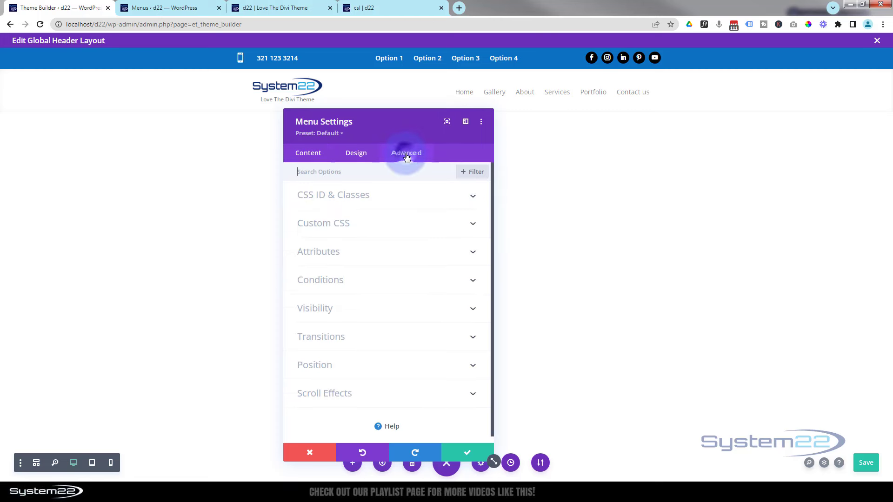
{"action": "left_click", "coordinate": [381, 311]}
{"action": "scroll", "coordinate": [379, 305], "scroll_direction": "down", "scroll_amount": 3}
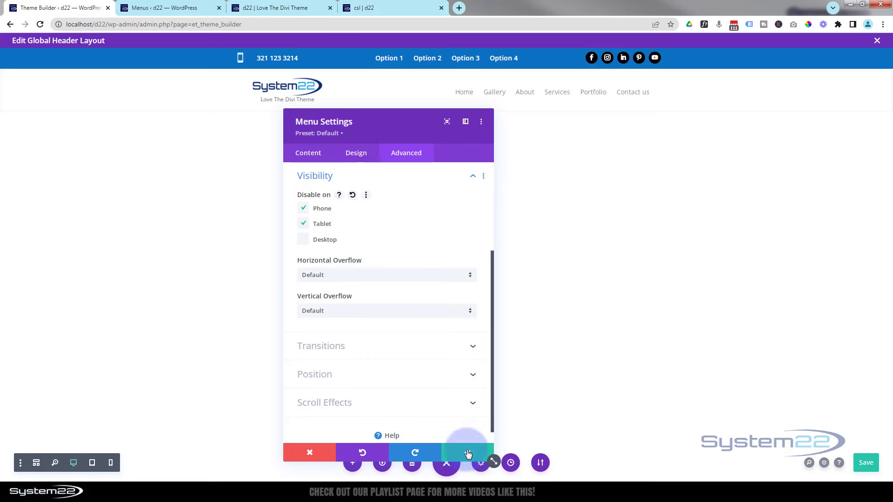
{"action": "left_click", "coordinate": [464, 453]}
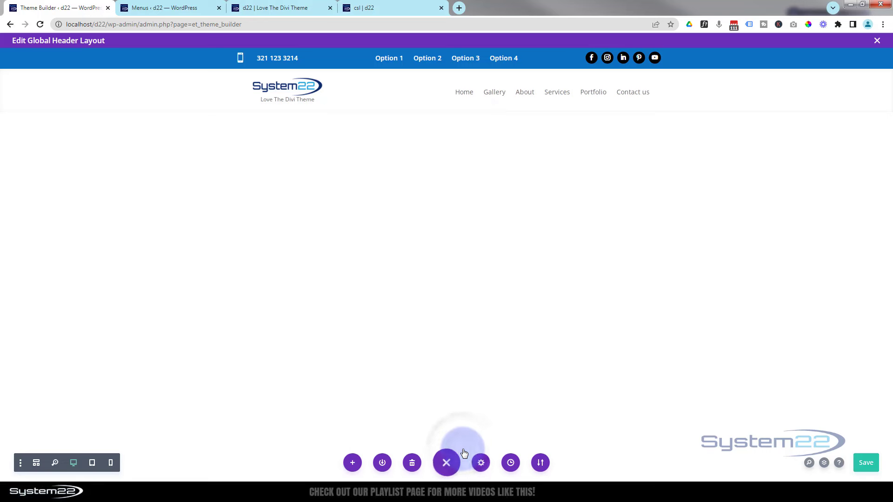
Save the moby menu on the WordPress Menus page, then return to the global header layout
{"action": "left_click", "coordinate": [143, 8]}
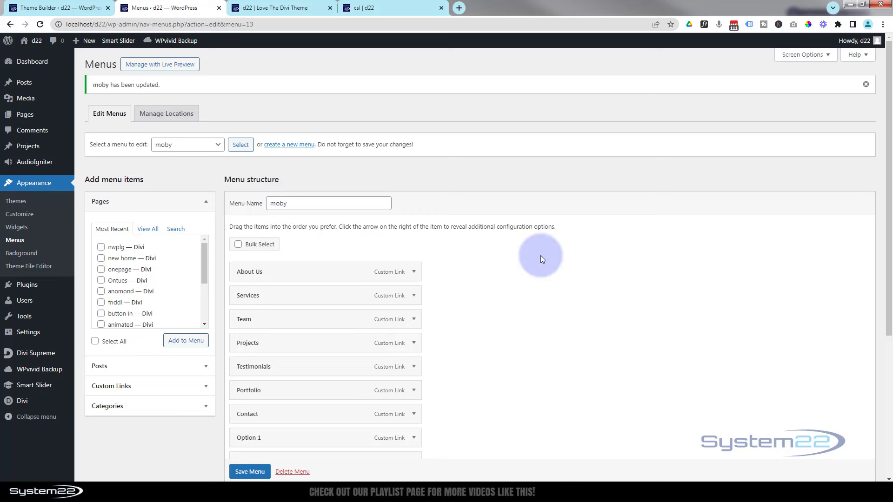
{"action": "scroll", "coordinate": [539, 253], "scroll_direction": "down", "scroll_amount": 2}
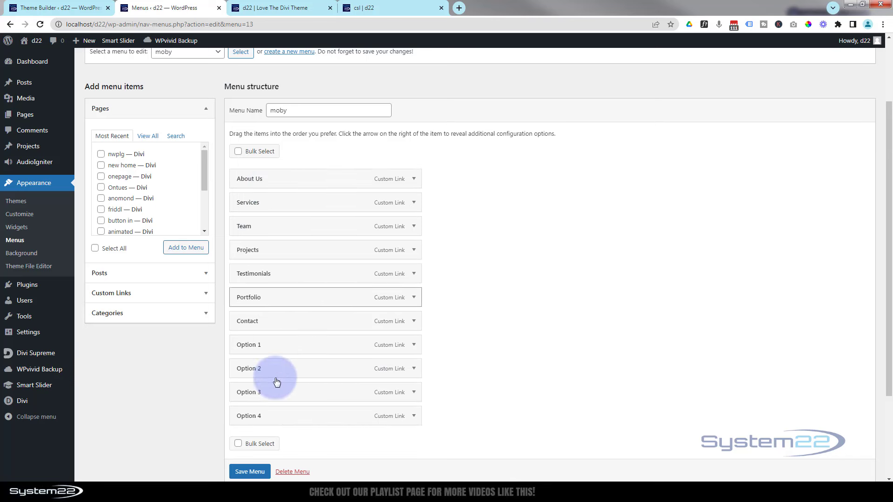
{"action": "left_click", "coordinate": [246, 472]}
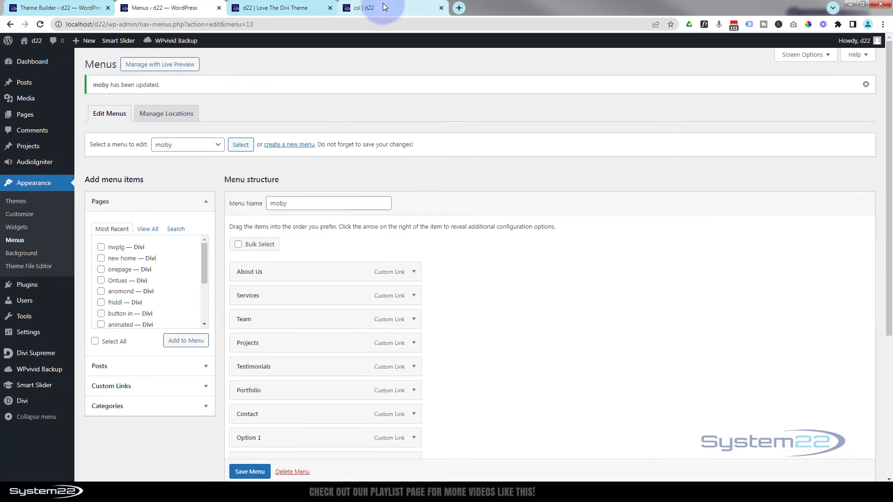
{"action": "left_click", "coordinate": [59, 7]}
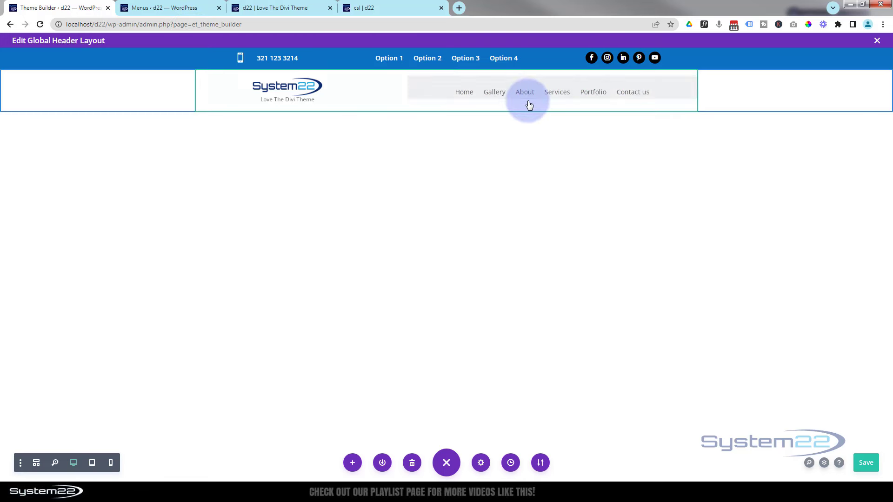
Insert a new Menu module below the main menu and set it to the moby menu
{"action": "mouse_move", "coordinate": [531, 106]}
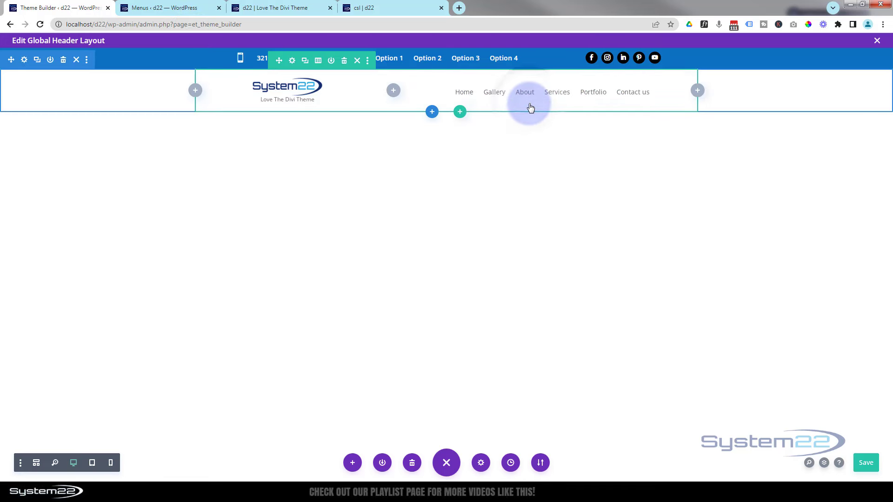
{"action": "mouse_move", "coordinate": [535, 86]}
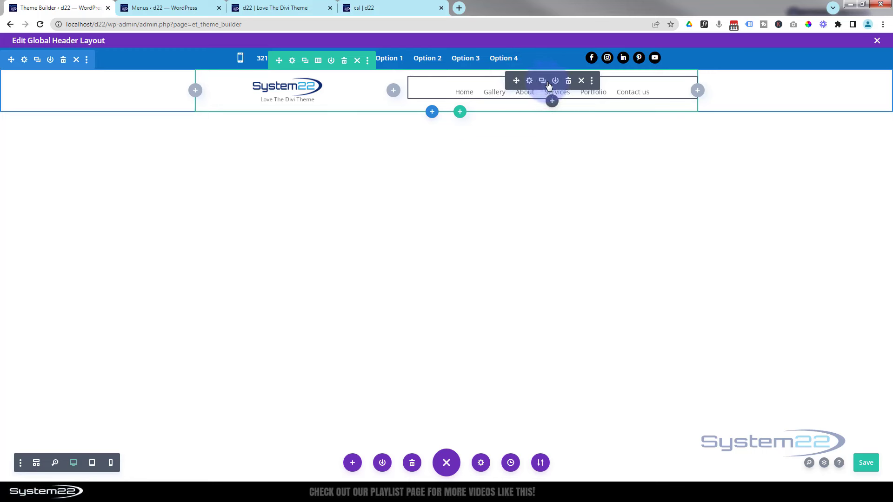
{"action": "left_click", "coordinate": [552, 102]}
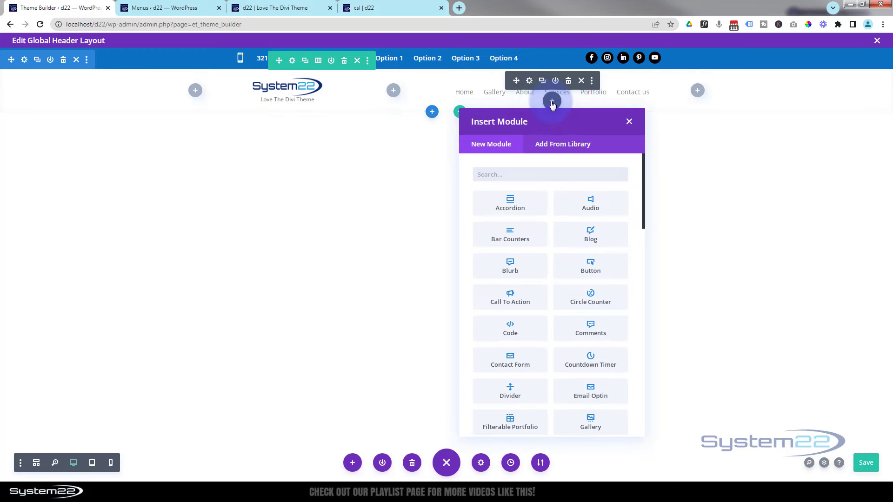
{"action": "scroll", "coordinate": [554, 255], "scroll_direction": "down", "scroll_amount": 5}
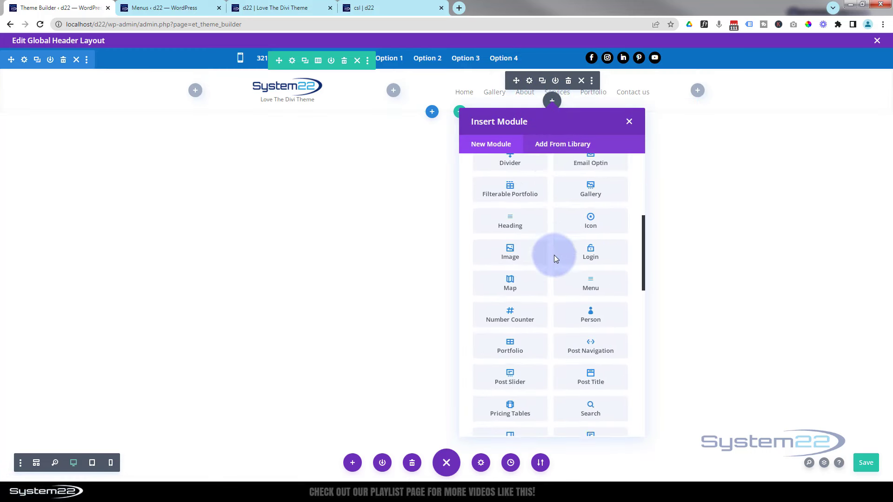
{"action": "left_click", "coordinate": [600, 243]}
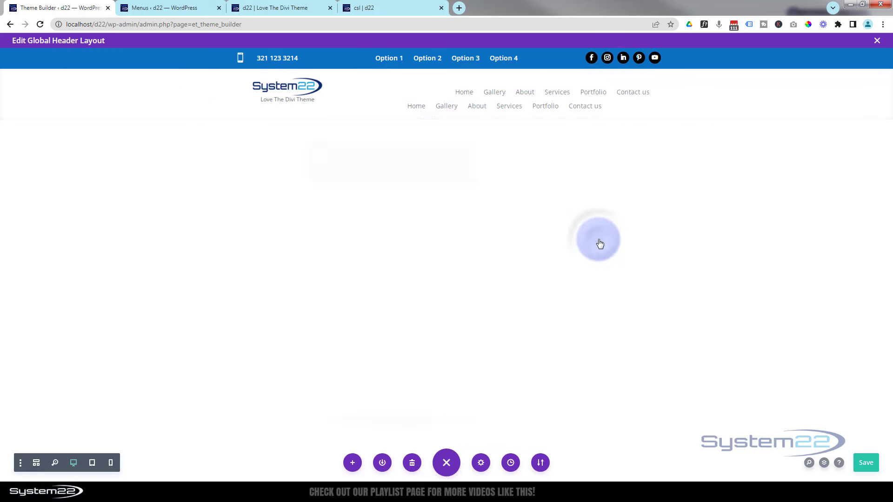
{"action": "left_click", "coordinate": [366, 228]}
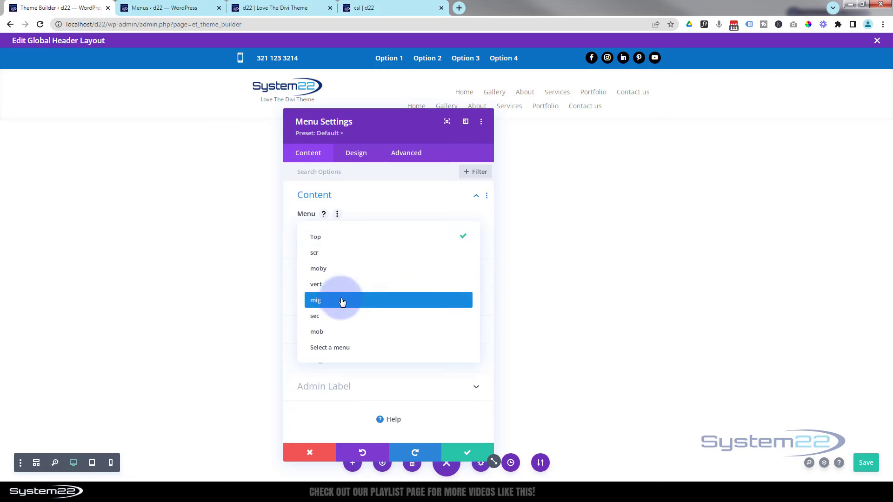
{"action": "left_click", "coordinate": [315, 270]}
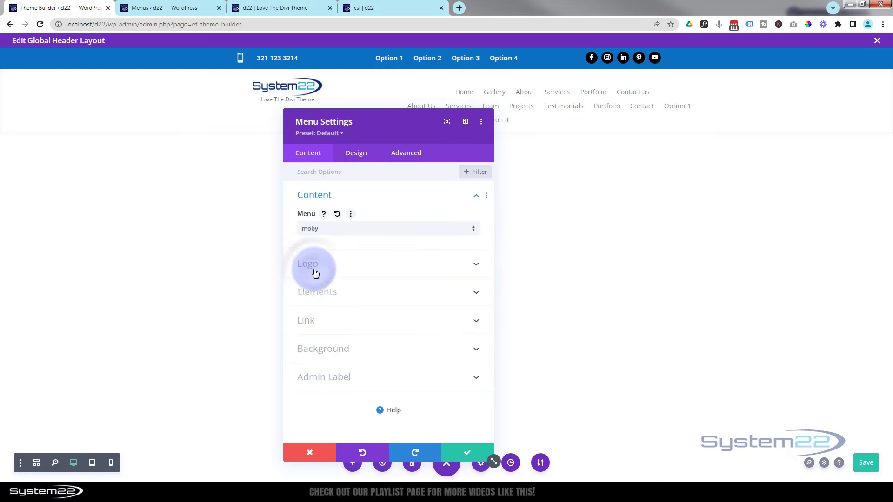
Disable the moby menu module on desktop in its Advanced Visibility settings
{"action": "left_click", "coordinate": [405, 156]}
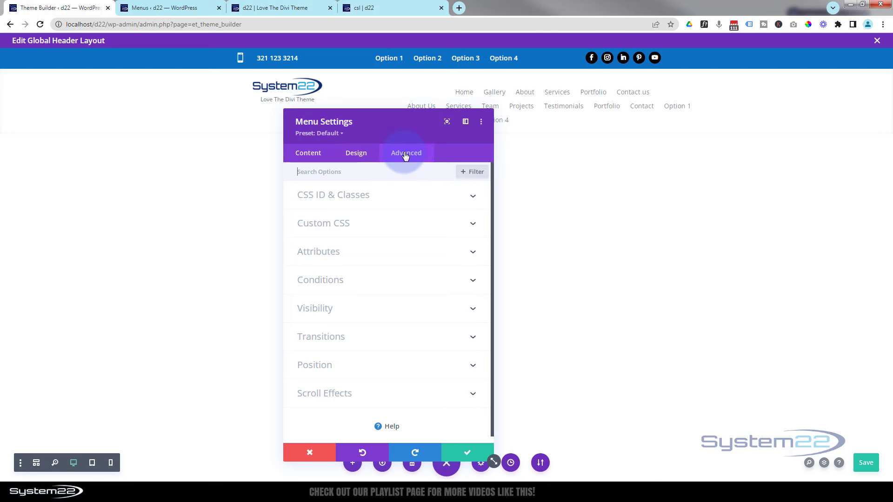
{"action": "left_click", "coordinate": [395, 309]}
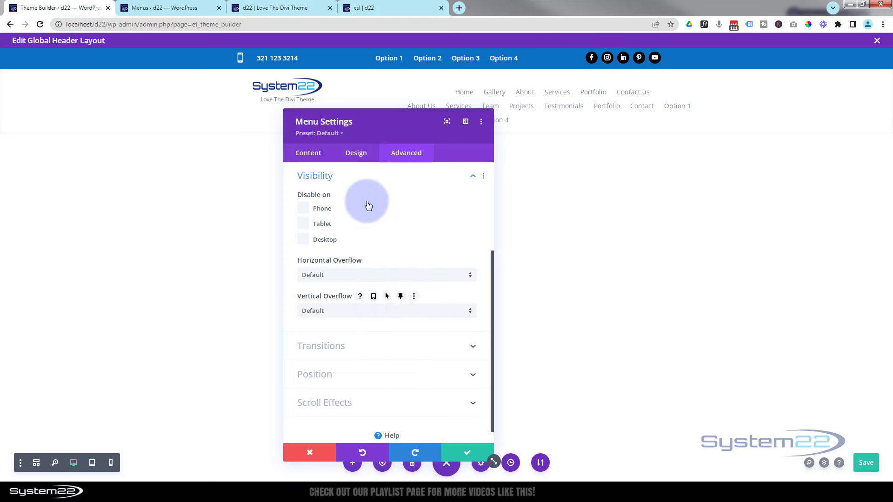
{"action": "left_click", "coordinate": [304, 240]}
{"action": "left_click_drag", "start_coordinate": [405, 139], "coordinate": [473, 181]}
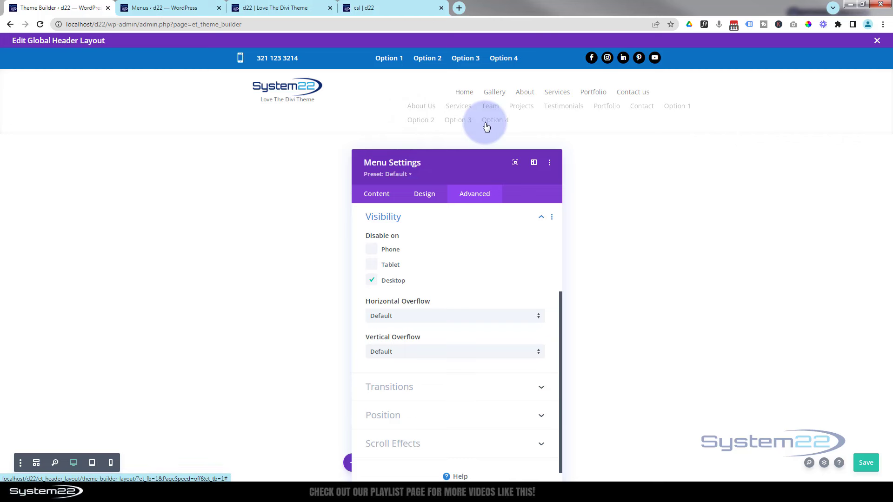
Set the moby menu module's Design > Layout style to Centered
{"action": "left_click", "coordinate": [426, 198]}
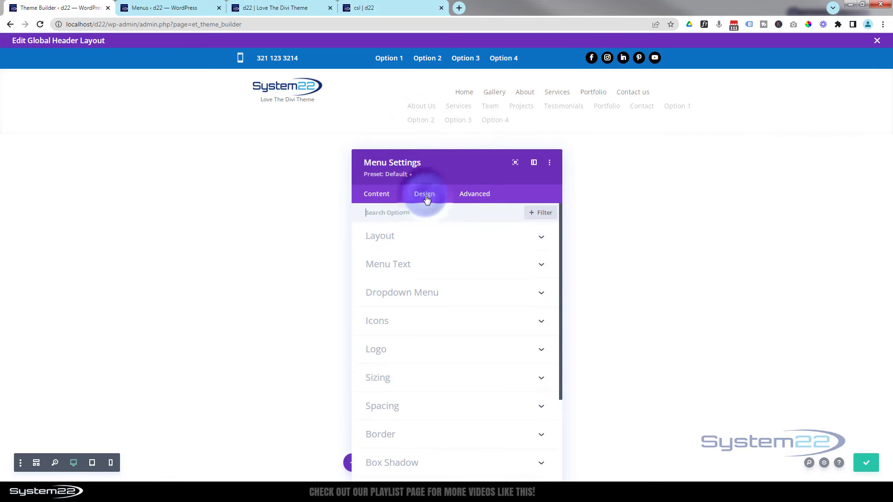
{"action": "left_click", "coordinate": [427, 236]}
{"action": "left_click", "coordinate": [434, 270]}
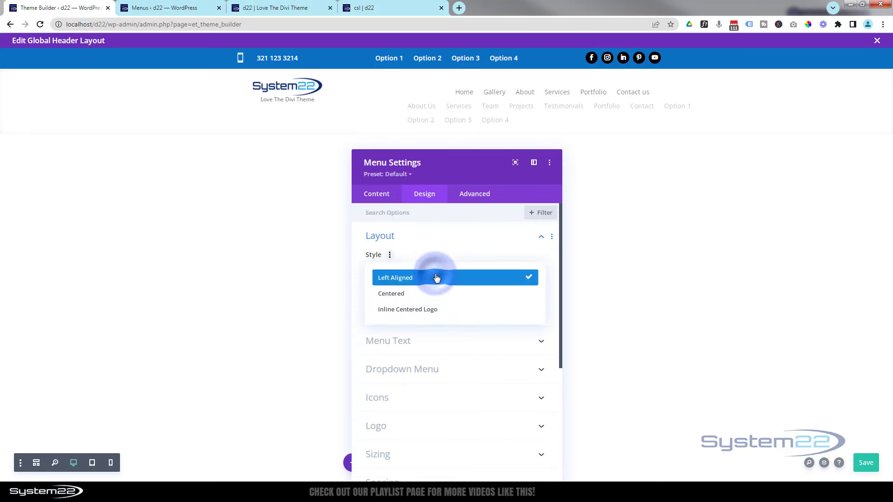
{"action": "left_click", "coordinate": [428, 299]}
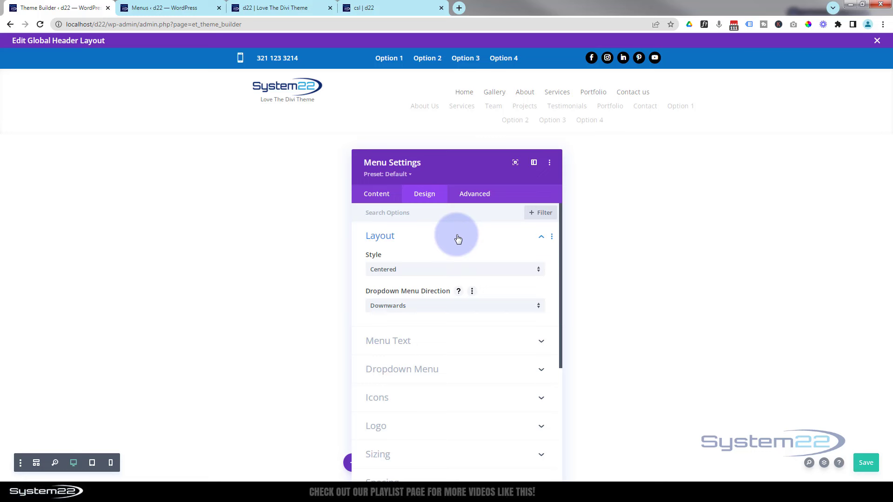
Make the hamburger menu icon colour blue (#0c71c3) and apply the module settings
{"action": "scroll", "coordinate": [459, 239], "scroll_direction": "down", "scroll_amount": 3}
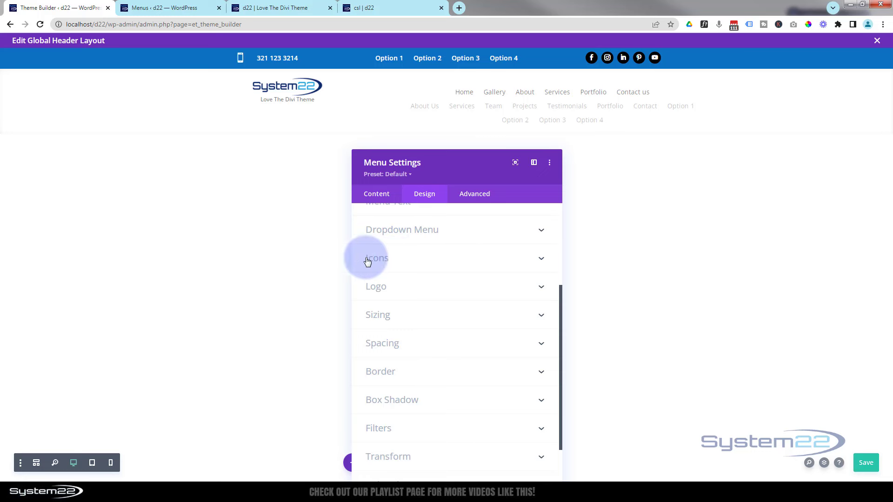
{"action": "left_click", "coordinate": [433, 262]}
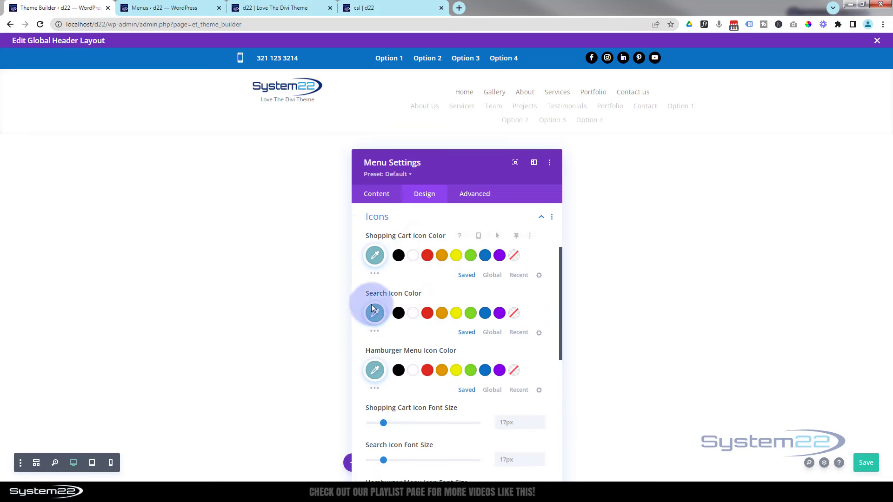
{"action": "left_click", "coordinate": [487, 371]}
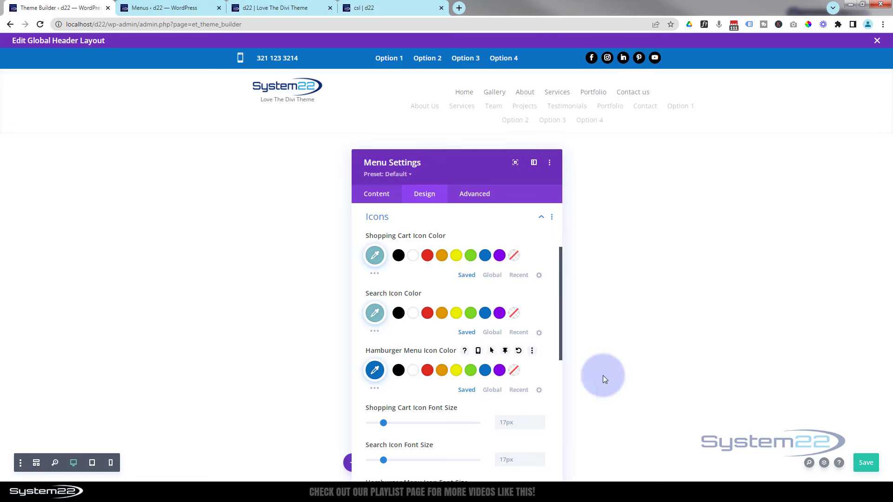
{"action": "left_click", "coordinate": [866, 463]}
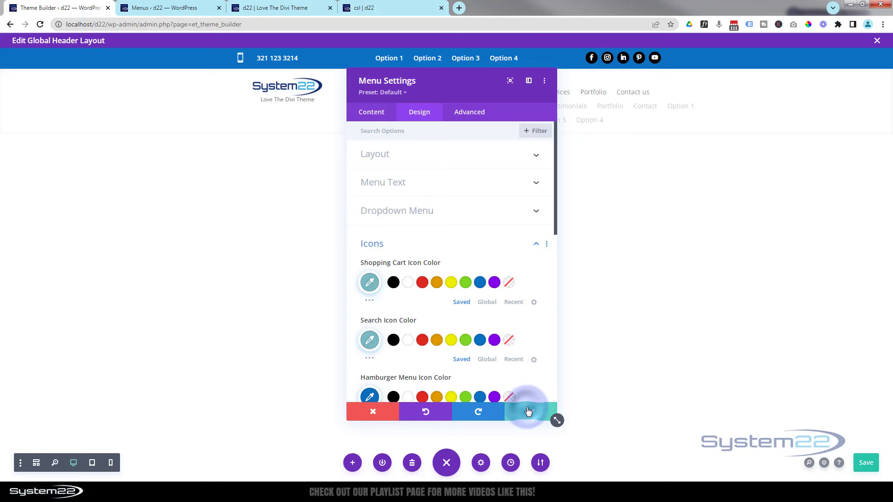
{"action": "left_click", "coordinate": [529, 412]}
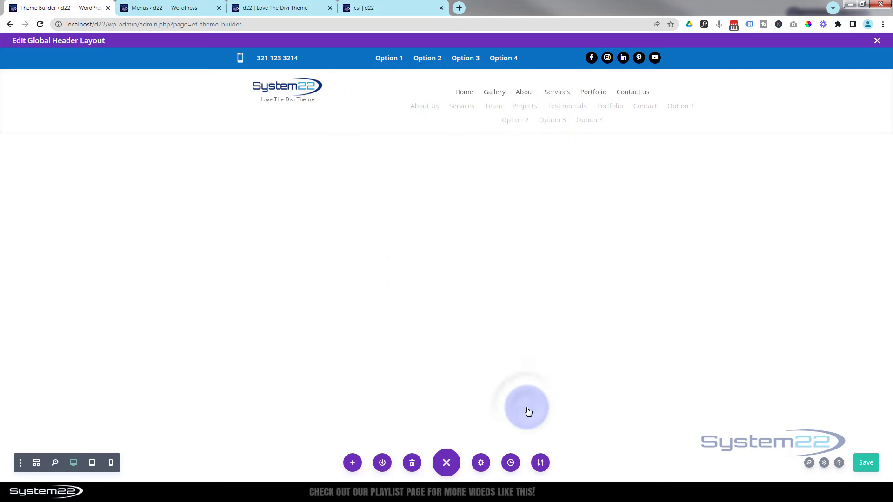
Save the global header layout and view it on the front-end 'd22 | Love The Divi Theme' page
{"action": "left_click", "coordinate": [865, 465]}
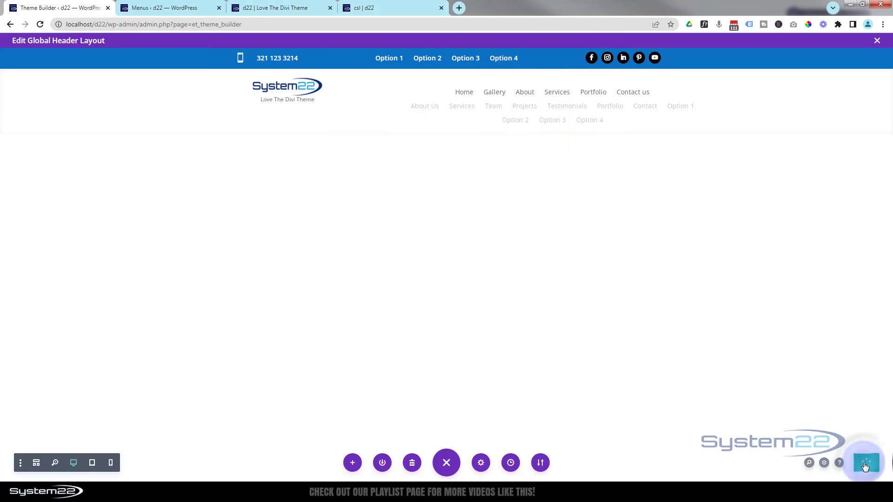
{"action": "left_click", "coordinate": [285, 9]}
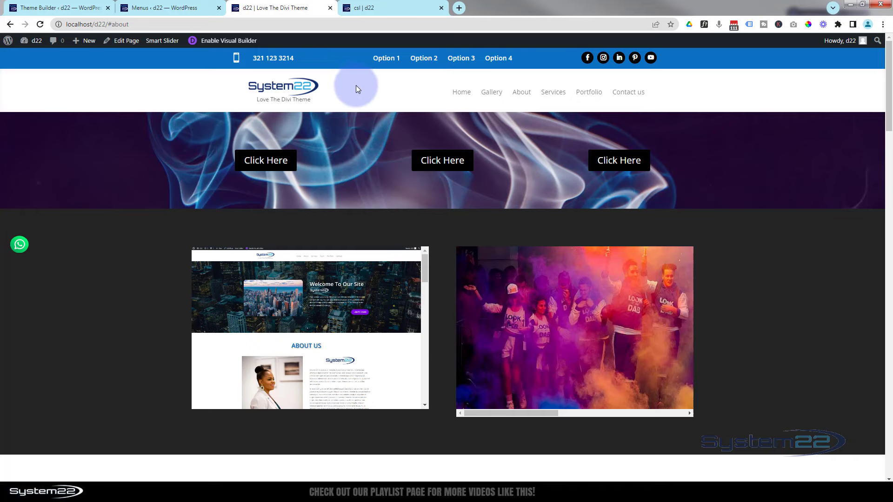
{"action": "key", "text": "ctrl+shift+i"}
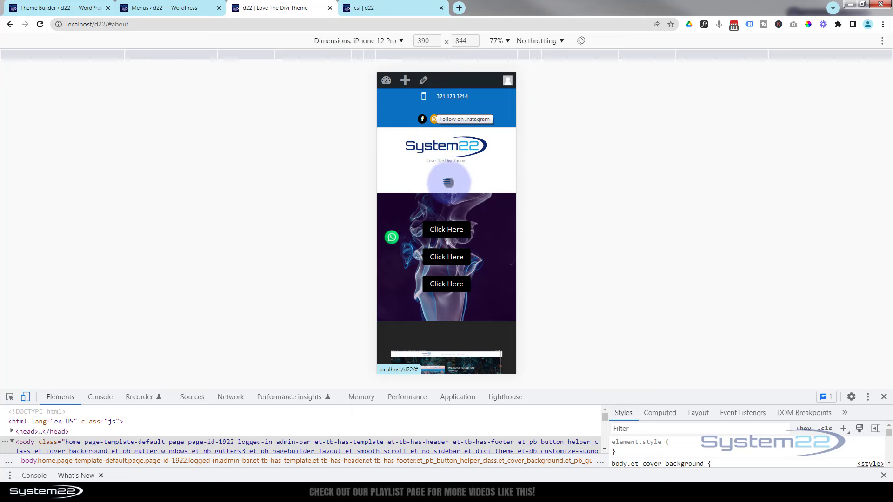
{"action": "left_click", "coordinate": [448, 182]}
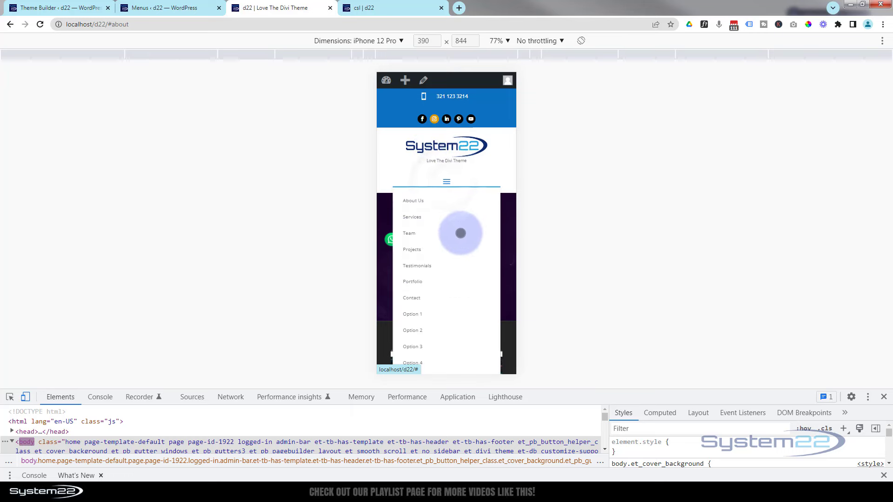
{"action": "scroll", "coordinate": [460, 236], "scroll_direction": "down", "scroll_amount": 2}
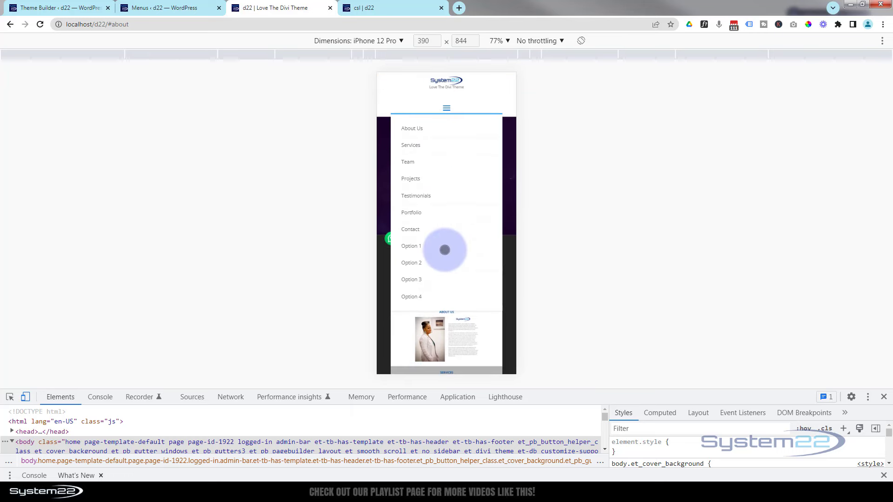
{"action": "scroll", "coordinate": [451, 251], "scroll_direction": "up", "scroll_amount": 2}
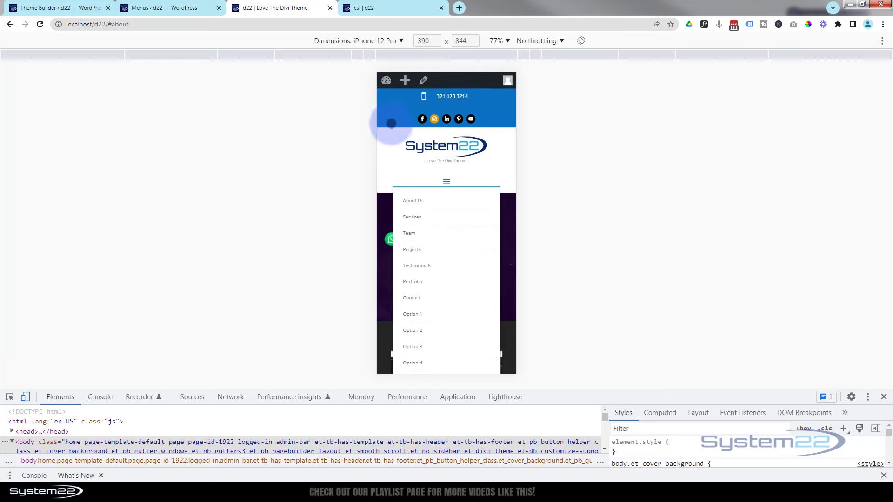
{"action": "left_click", "coordinate": [400, 41]}
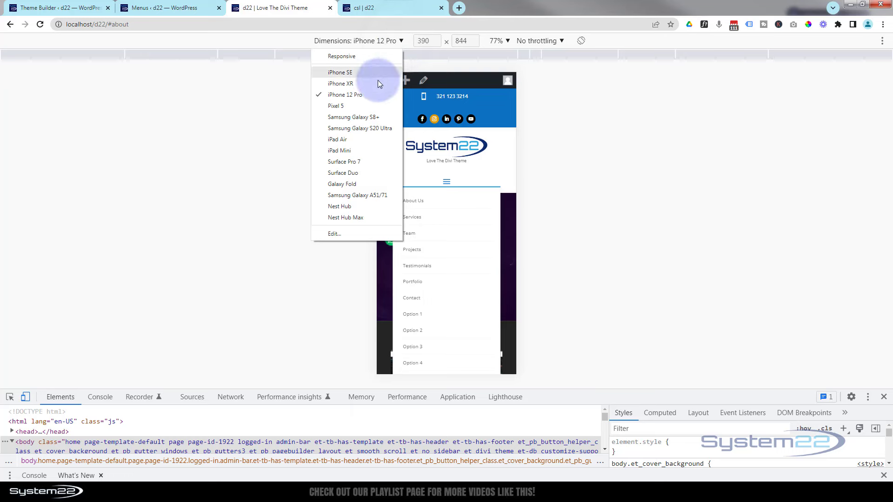
{"action": "left_click", "coordinate": [350, 140]}
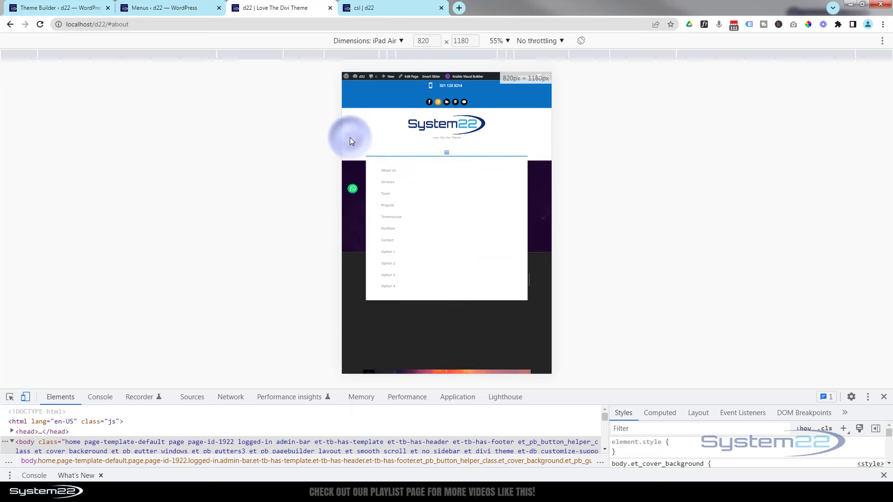
{"action": "left_click", "coordinate": [449, 152]}
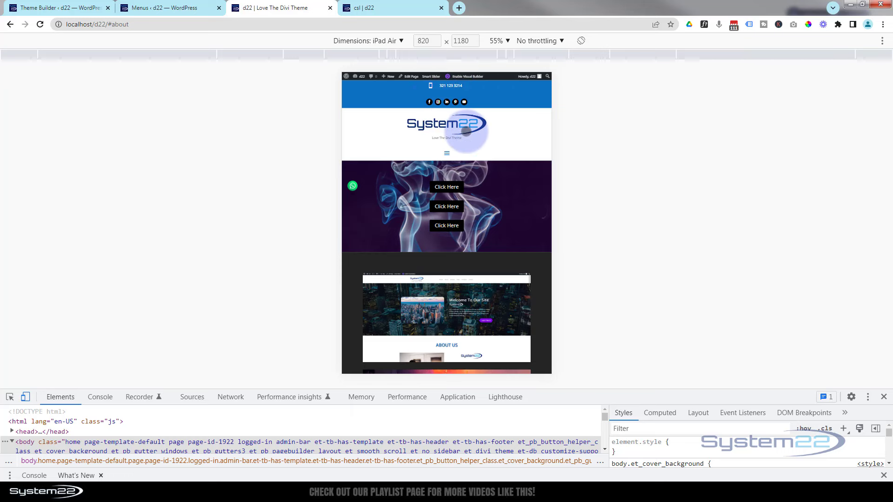
{"action": "left_click", "coordinate": [446, 153]}
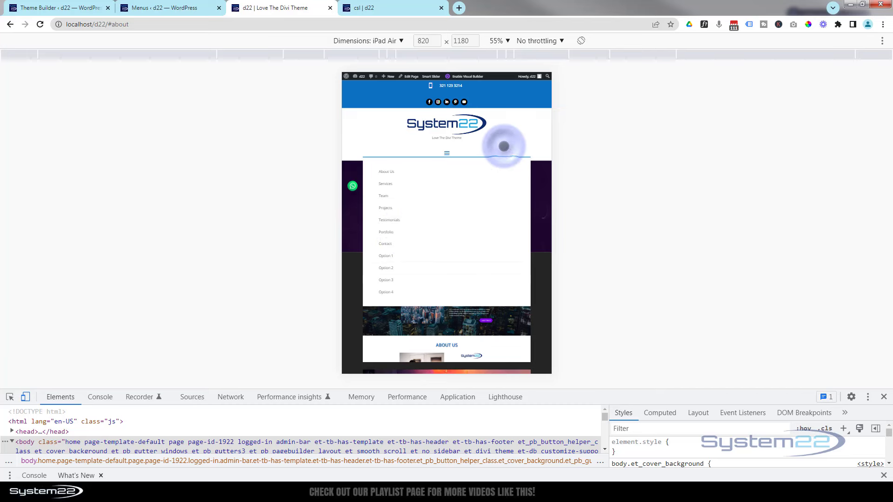
{"action": "left_click", "coordinate": [884, 397]}
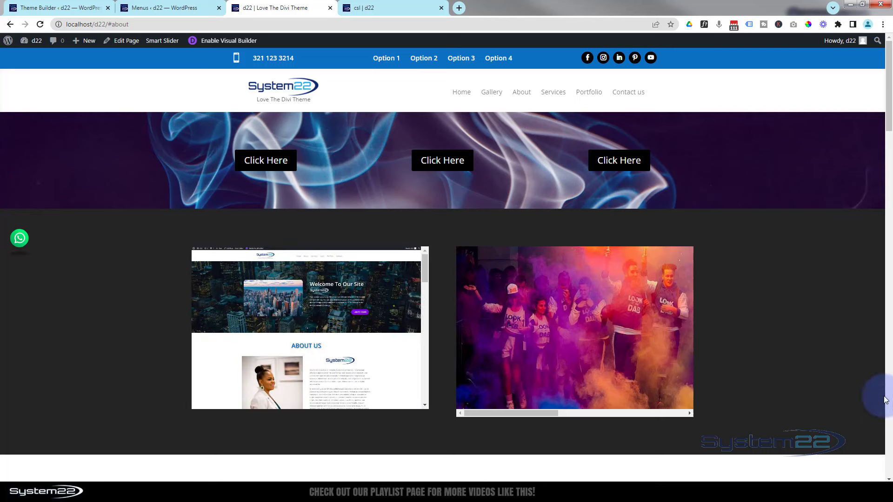